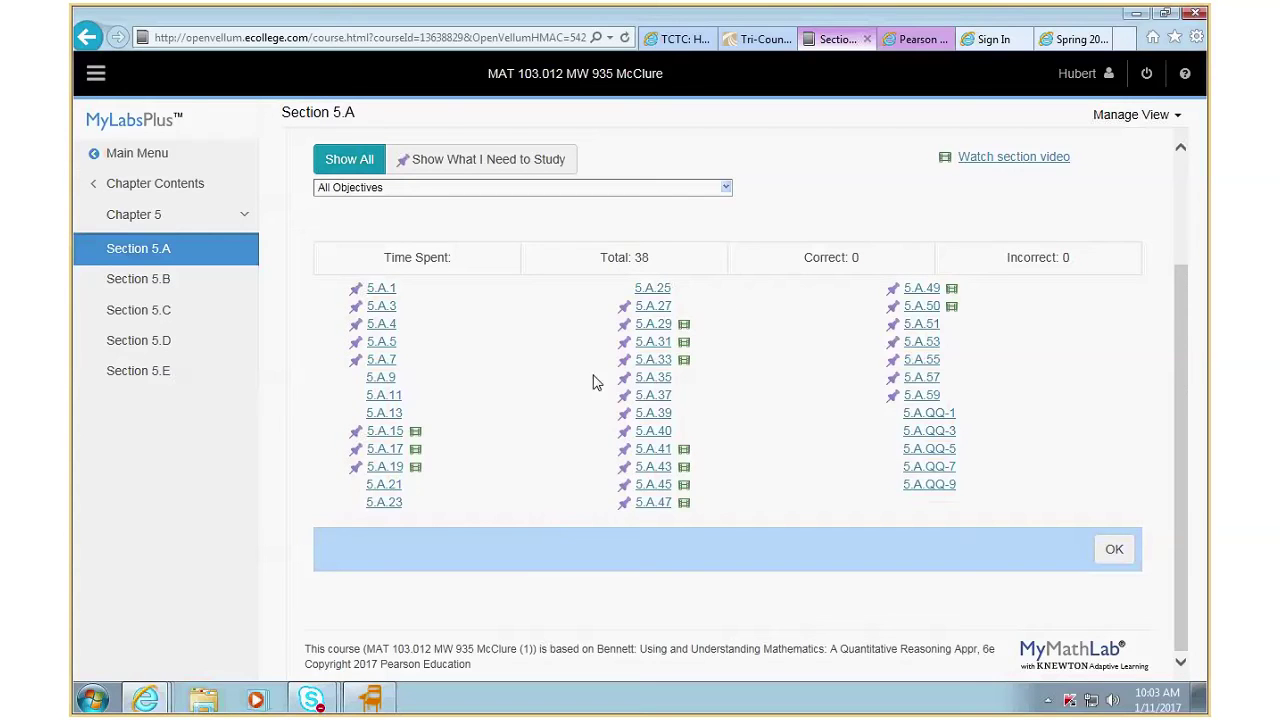
Step: Open exercise 5.A.31, check Simple random sampling as its answer and dismiss the feedback
left_click(665, 344)
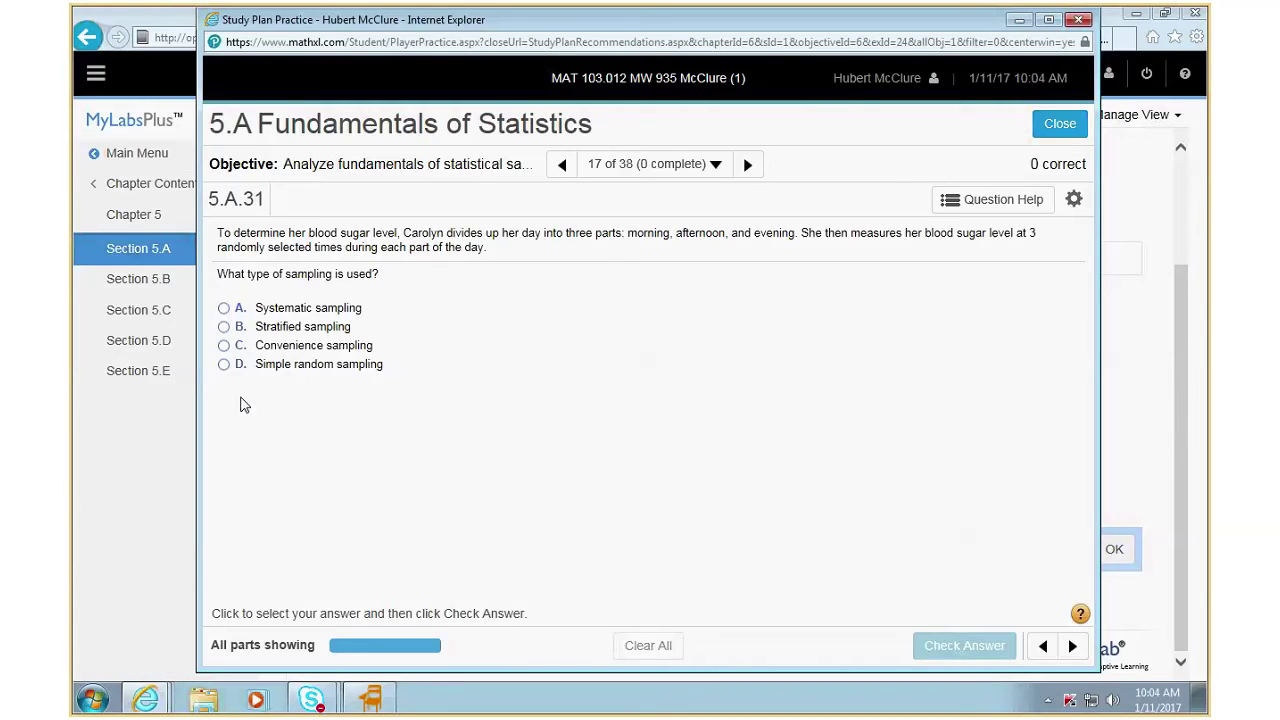
left_click(240, 364)
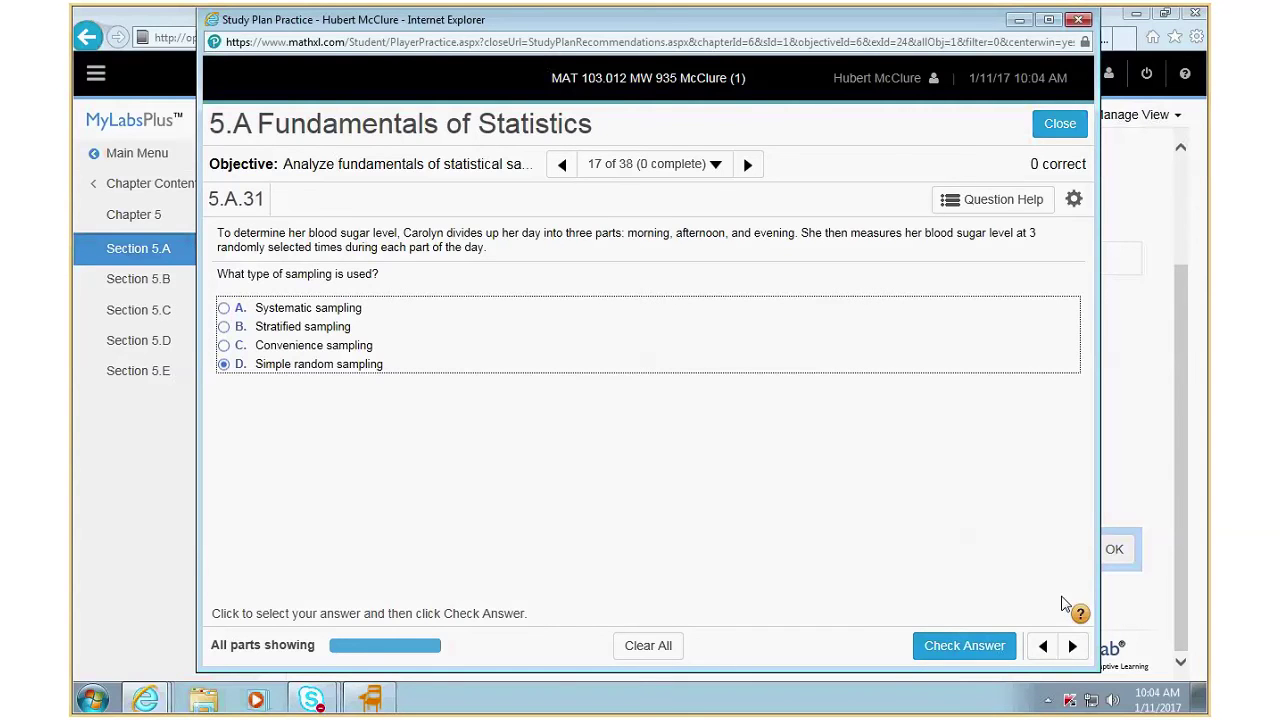
left_click(970, 645)
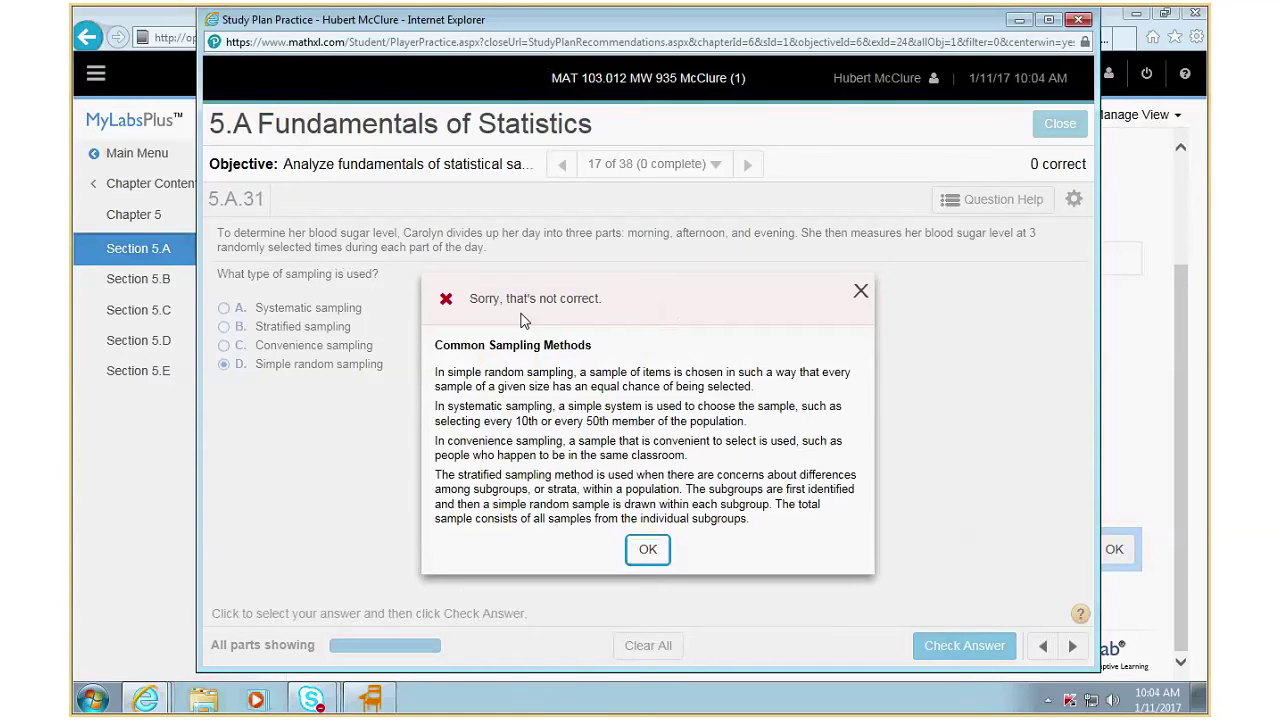
key("Return")
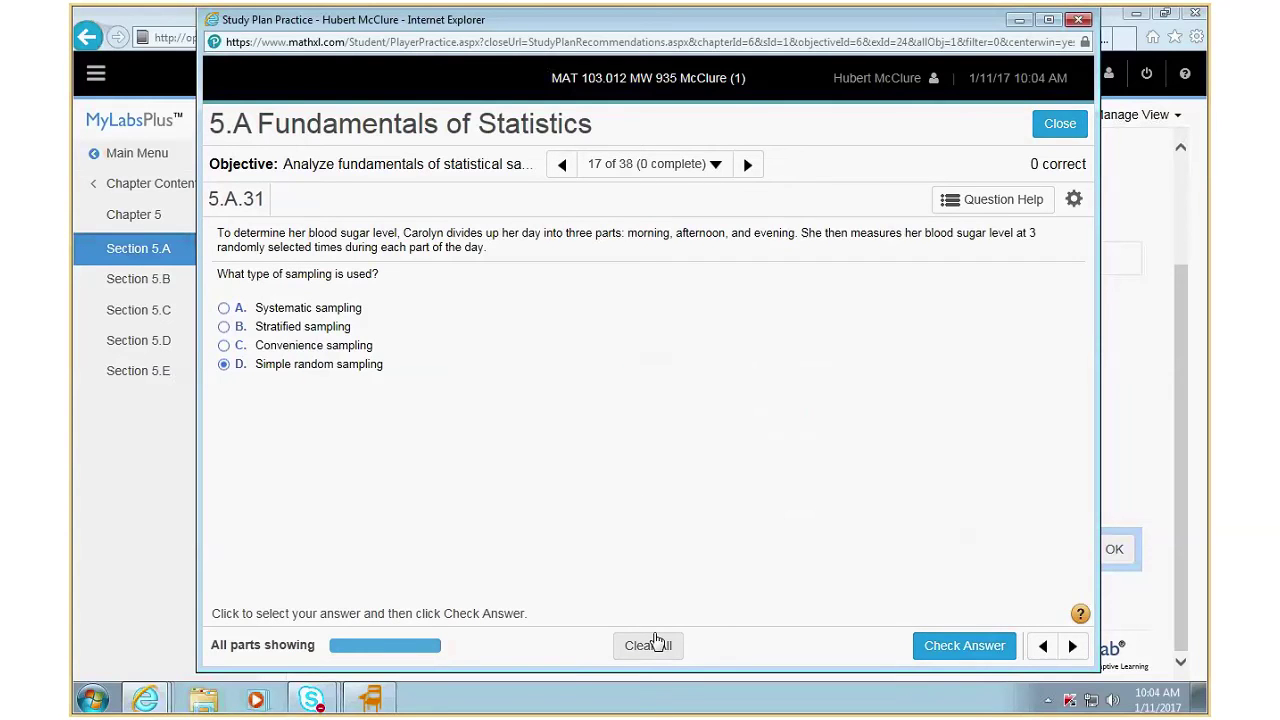
Step: Try Systematic sampling as the answer to exercise 5.A.31, check it and dismiss the feedback
mouse_move(148, 702)
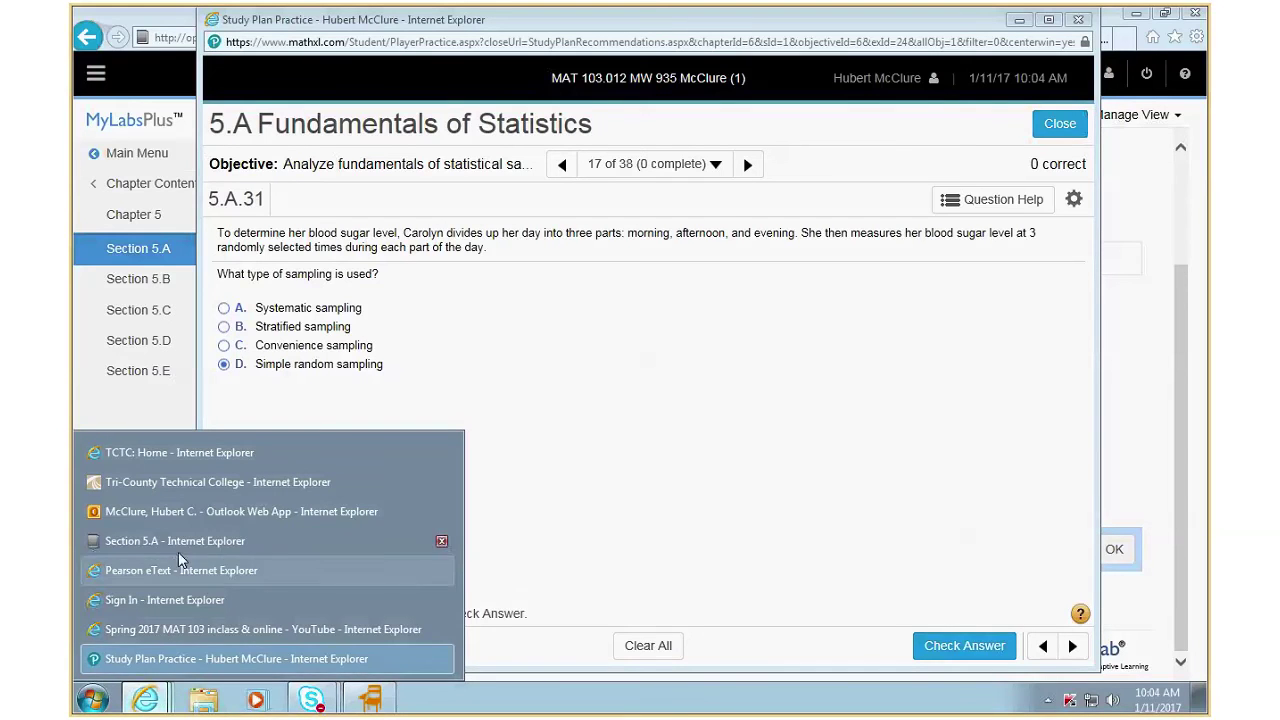
left_click(265, 365)
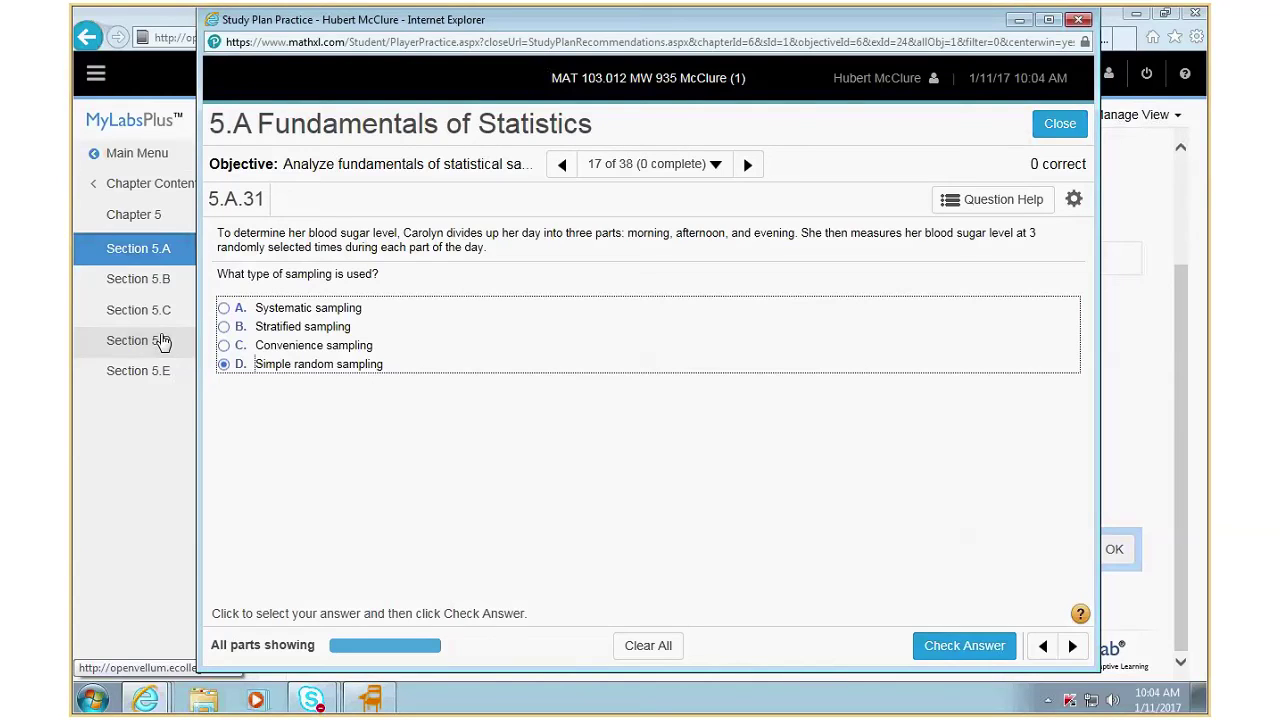
key("Up")
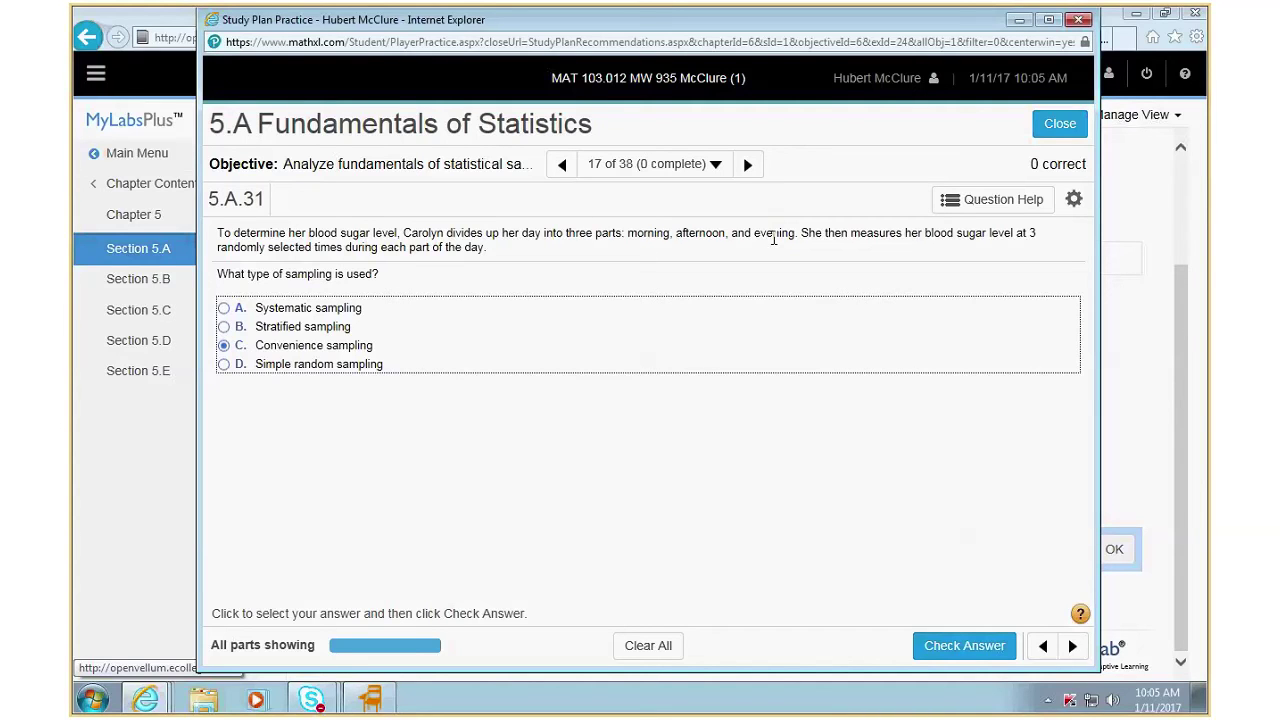
left_click(224, 309)
key("Return")
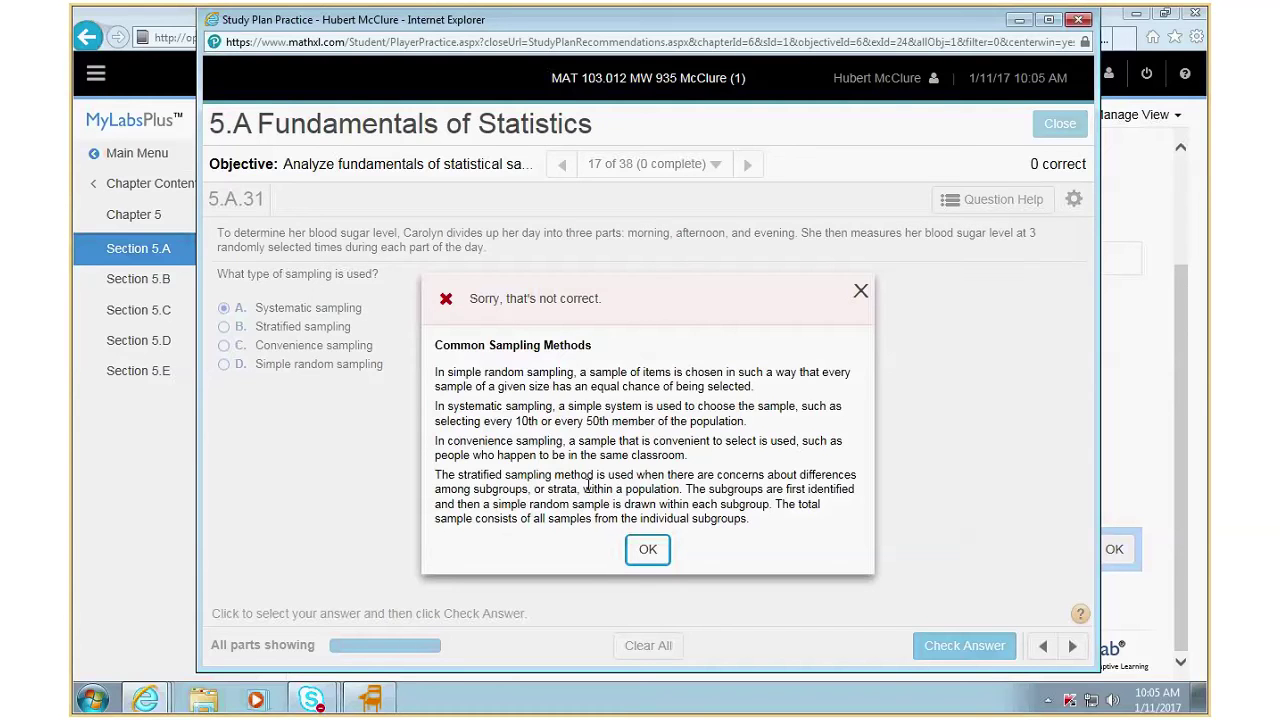
left_click(650, 551)
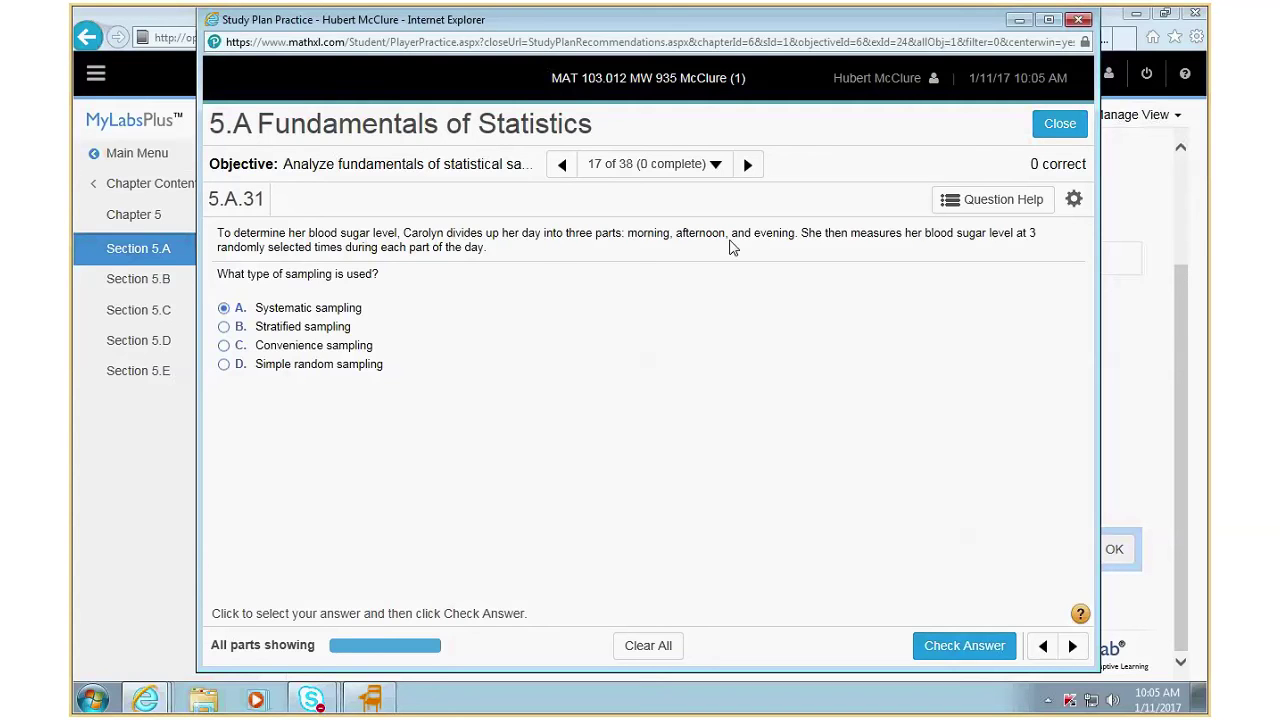
Step: Answer exercise 5.A.31 with Stratified sampling, check it and continue to the next question
left_click(225, 328)
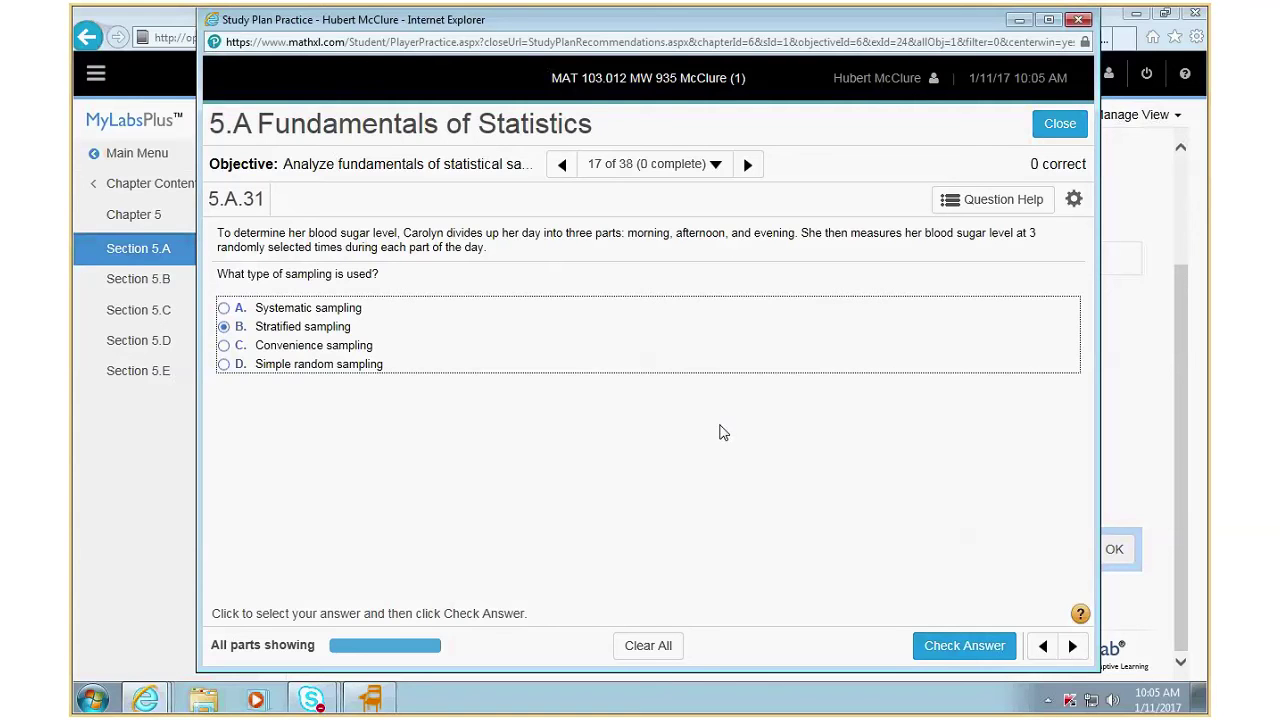
left_click(964, 646)
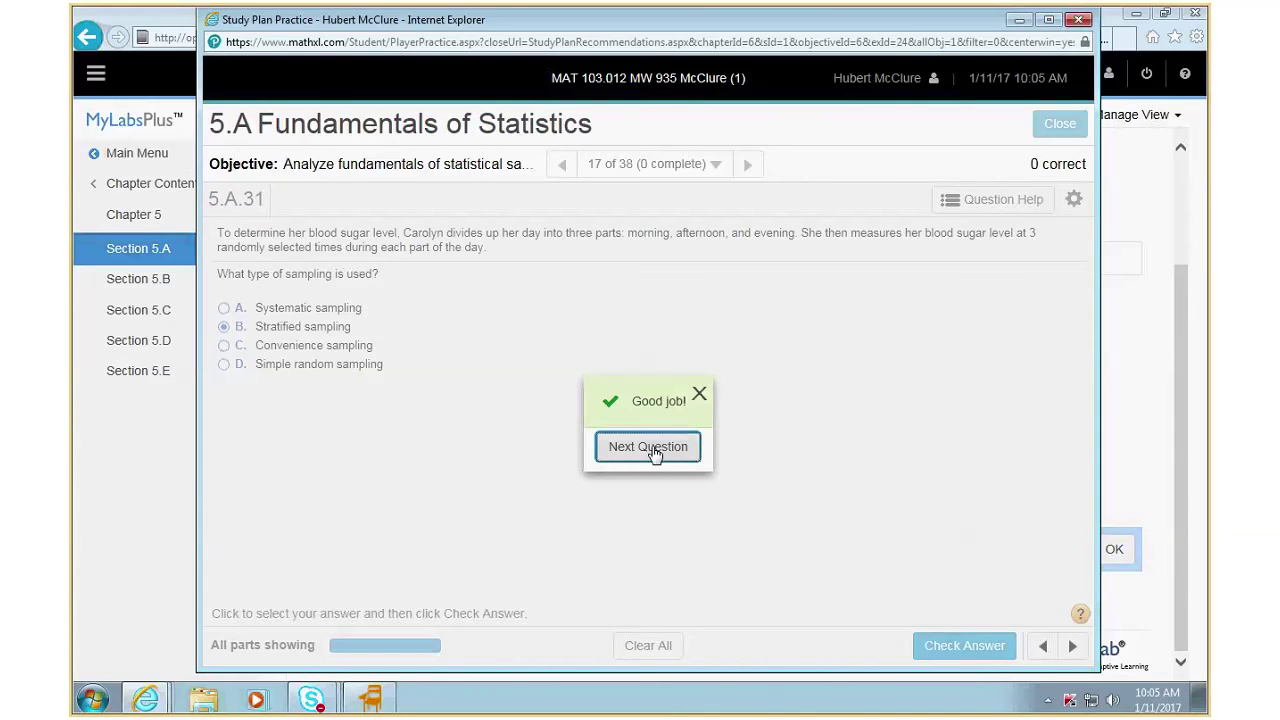
left_click(652, 448)
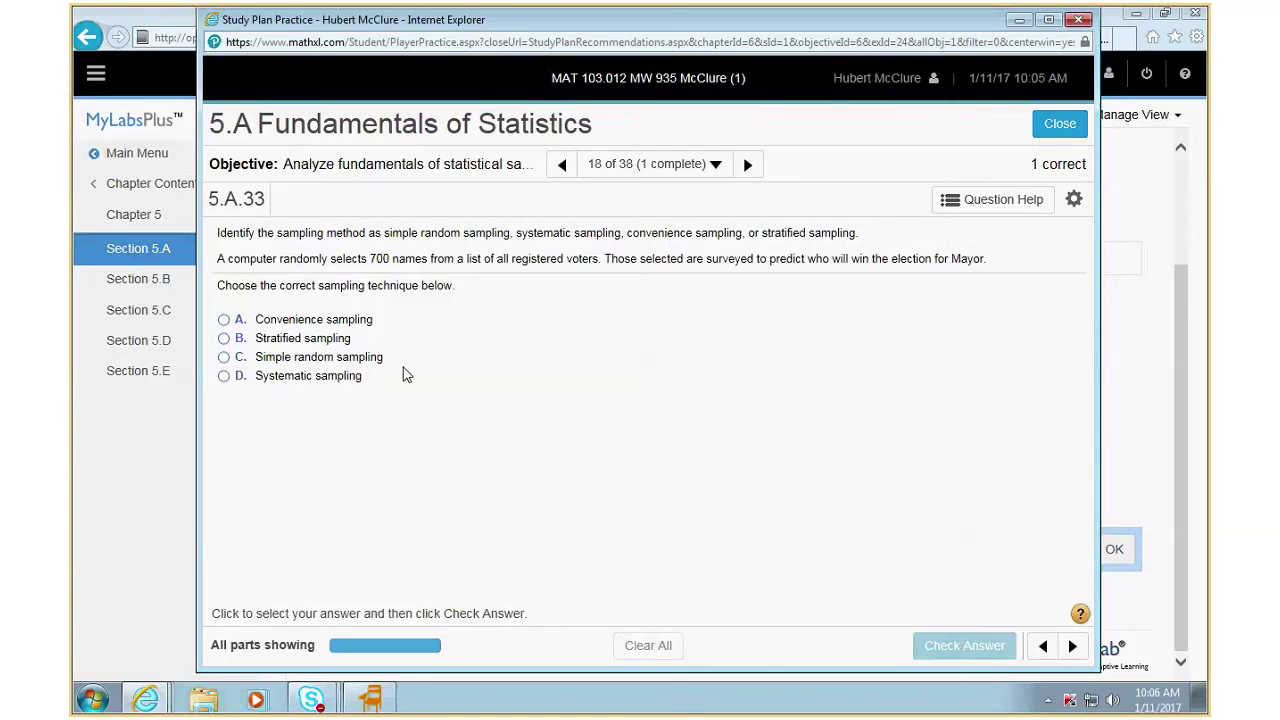
Step: Answer exercise 5.A.33 with Simple random sampling, check it and continue to the next question
left_click(223, 357)
left_click(964, 645)
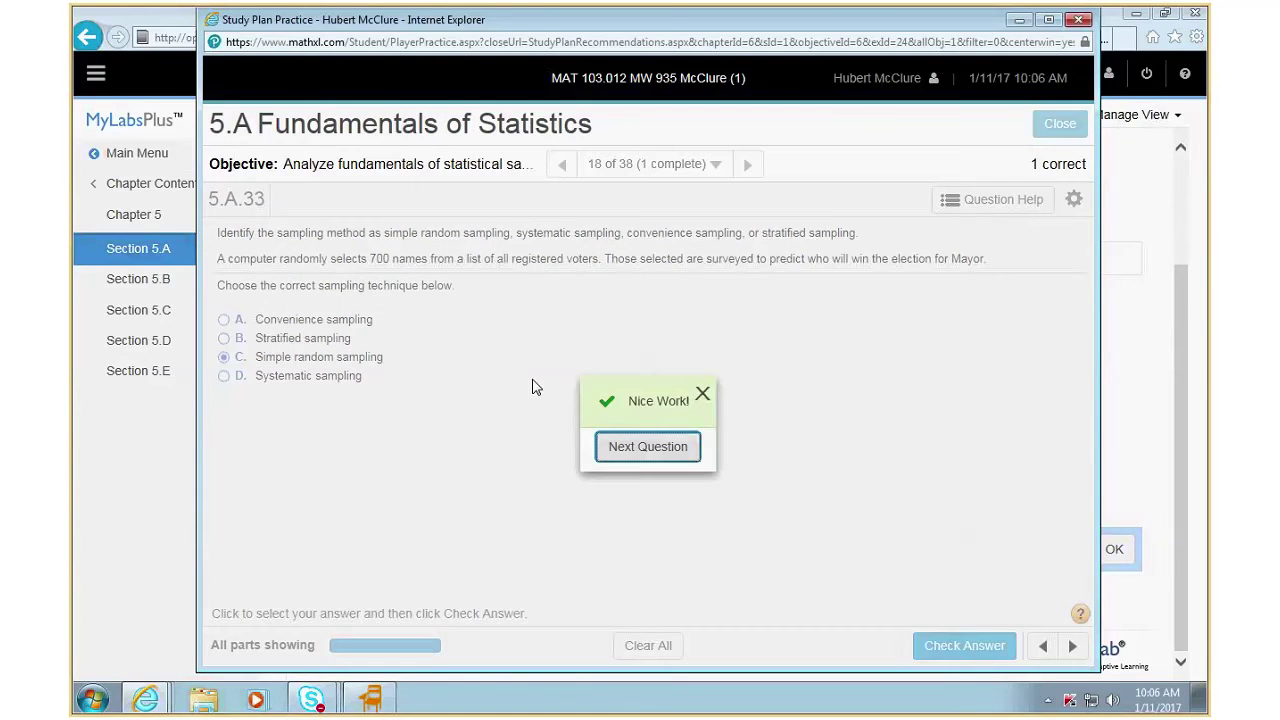
left_click(660, 447)
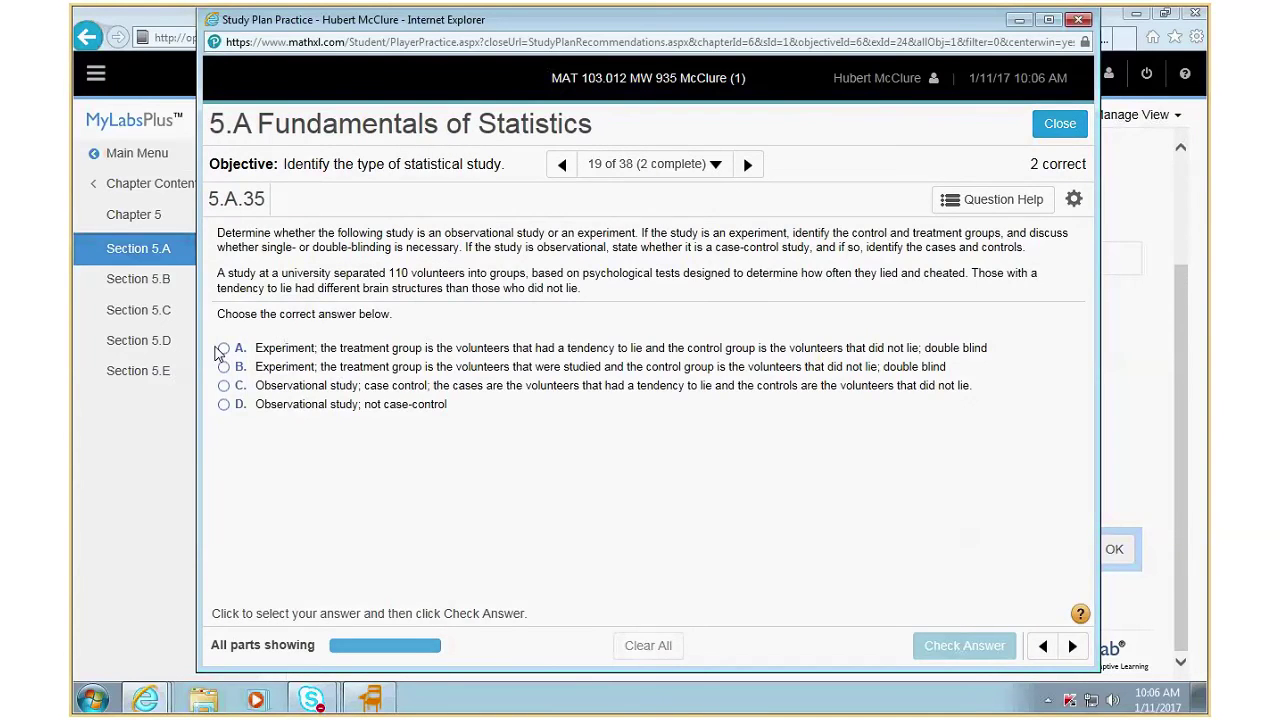
Step: Submit answer A, the experiment with the tendency-to-lie treatment group, twice for exercise 5.A.35 and continue to the next question
left_click(223, 348)
key("Return")
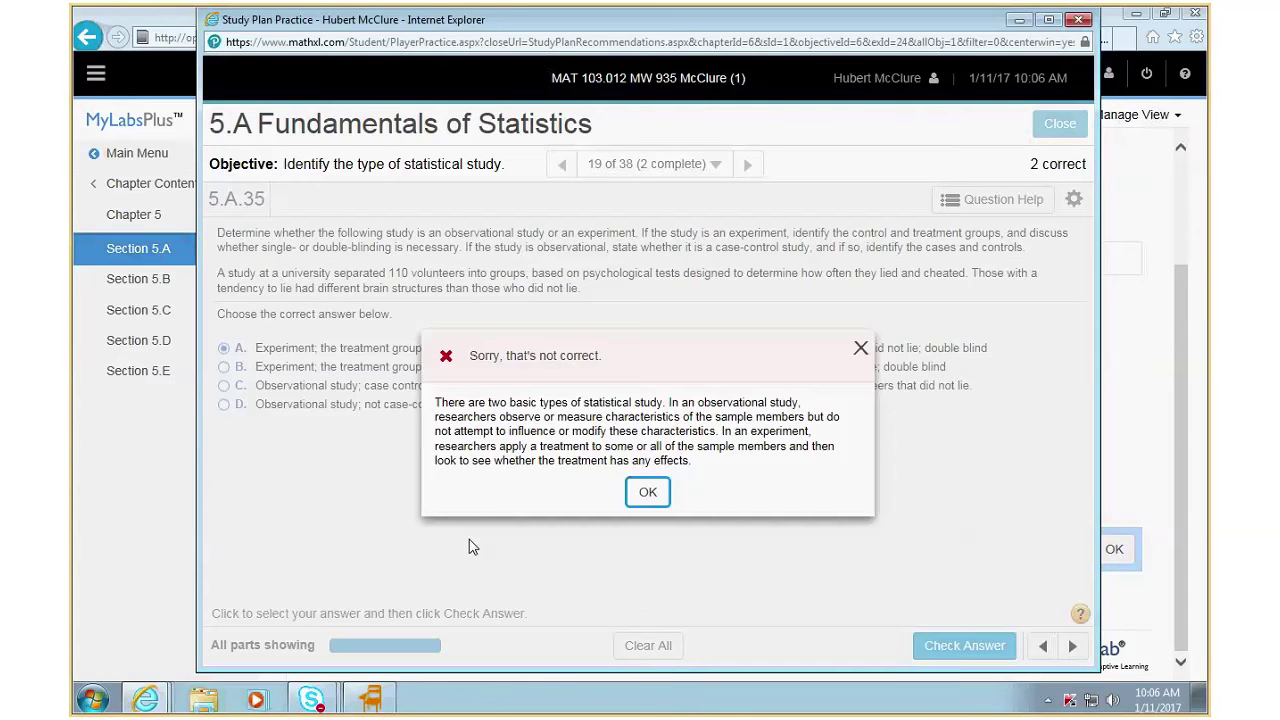
left_click(645, 495)
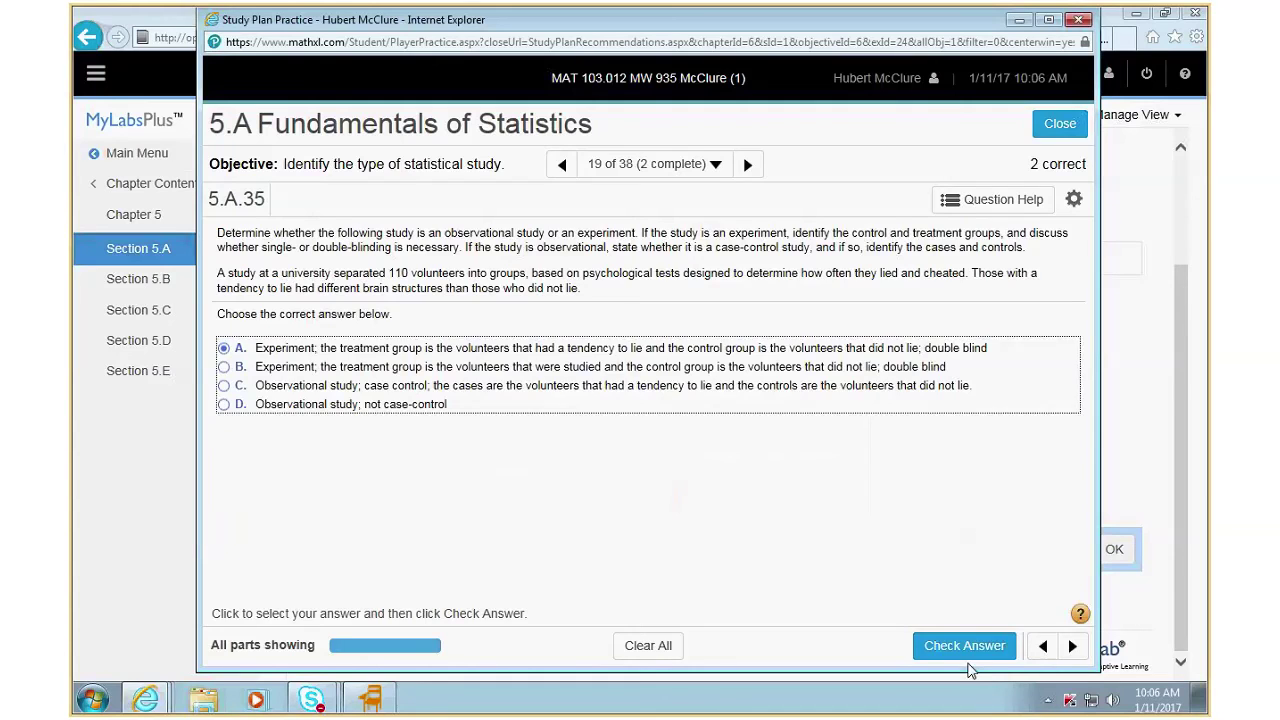
key("Return")
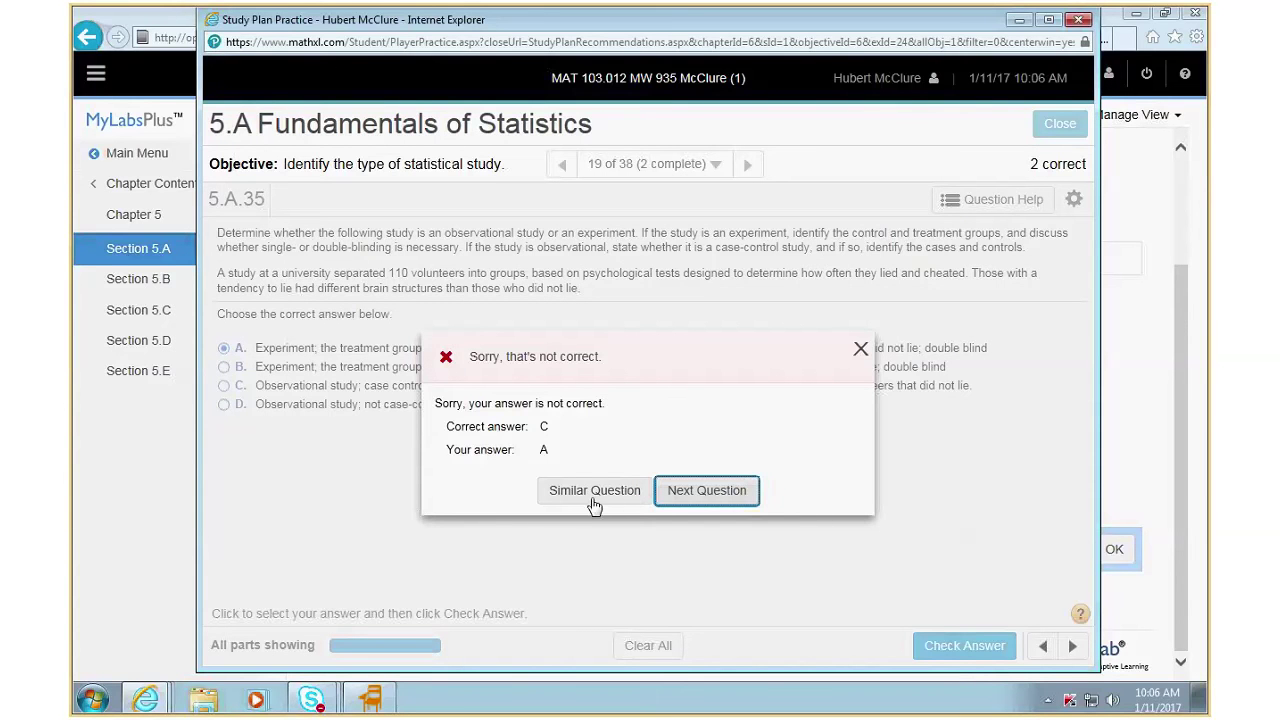
left_click(697, 494)
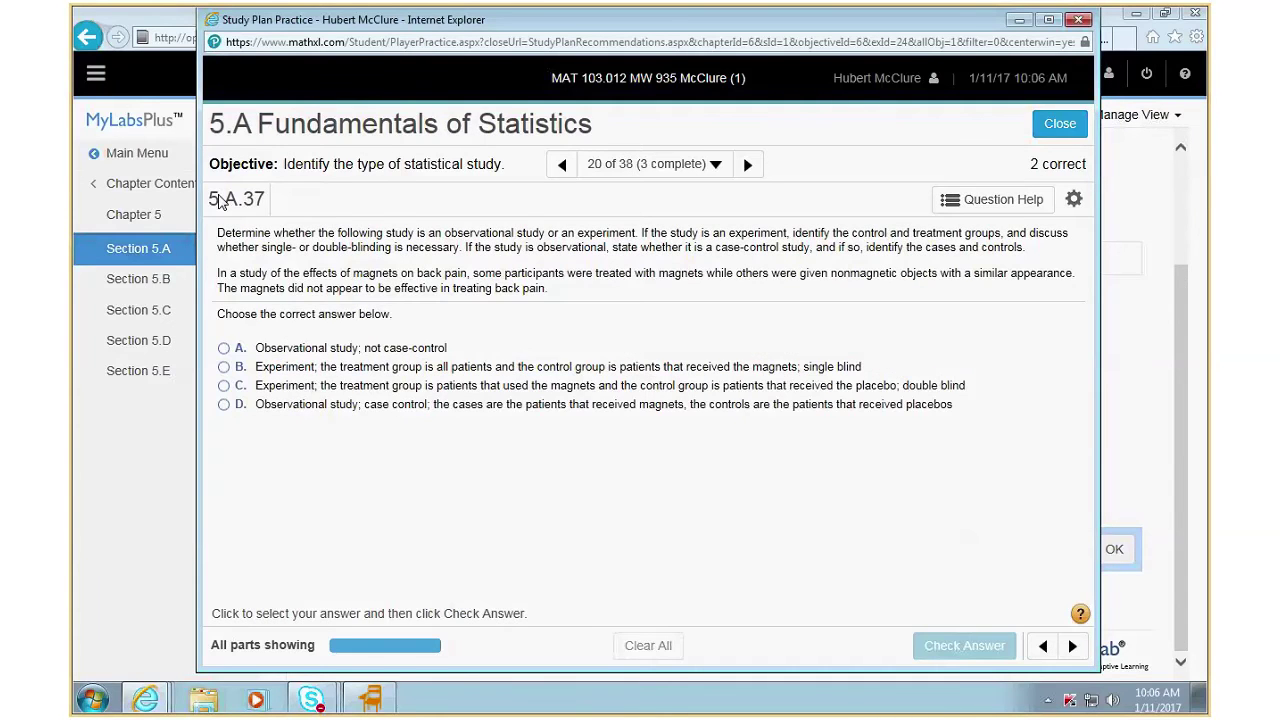
Step: Leave the practice after going back to exercise 5.A.35, and open exercise 5.A.50 from the section's exercise list
left_click(1047, 647)
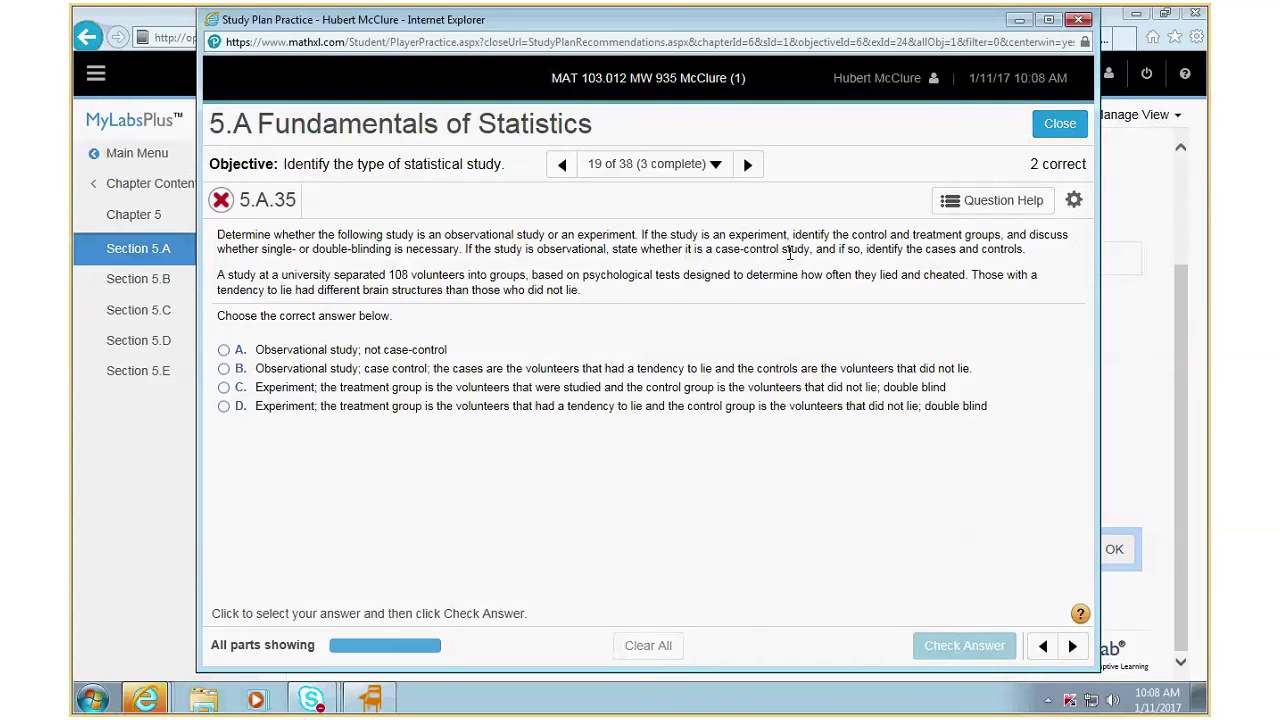
key("alt+F4")
left_click(924, 307)
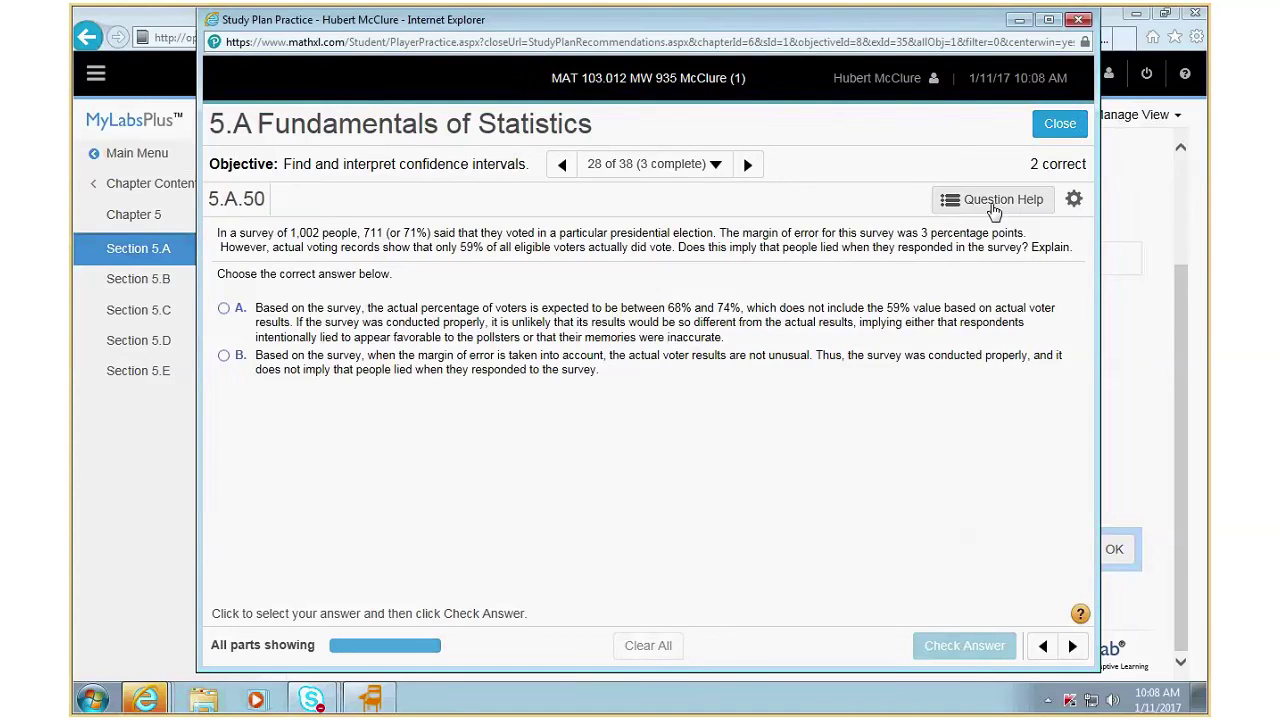
Step: View the Help Me Solve This walkthrough for exercise 5.A.50 up to the sample statistic question, and close it
left_click(1073, 200)
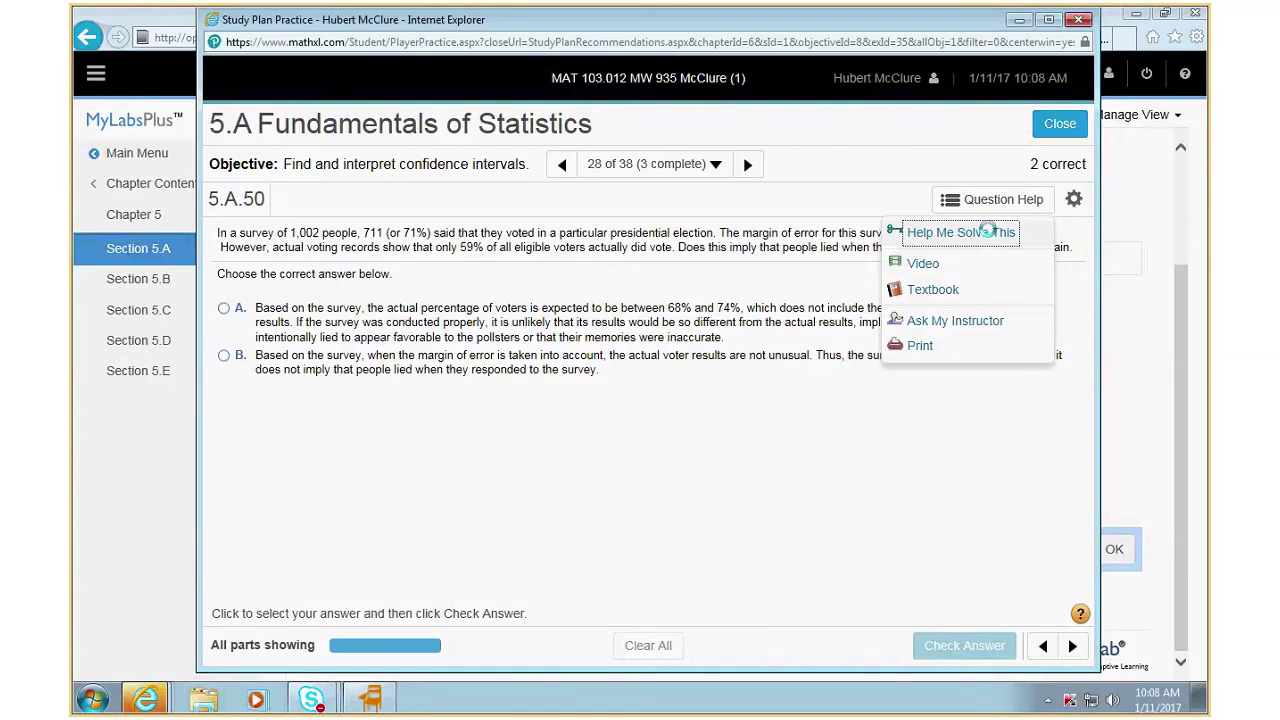
left_click(991, 236)
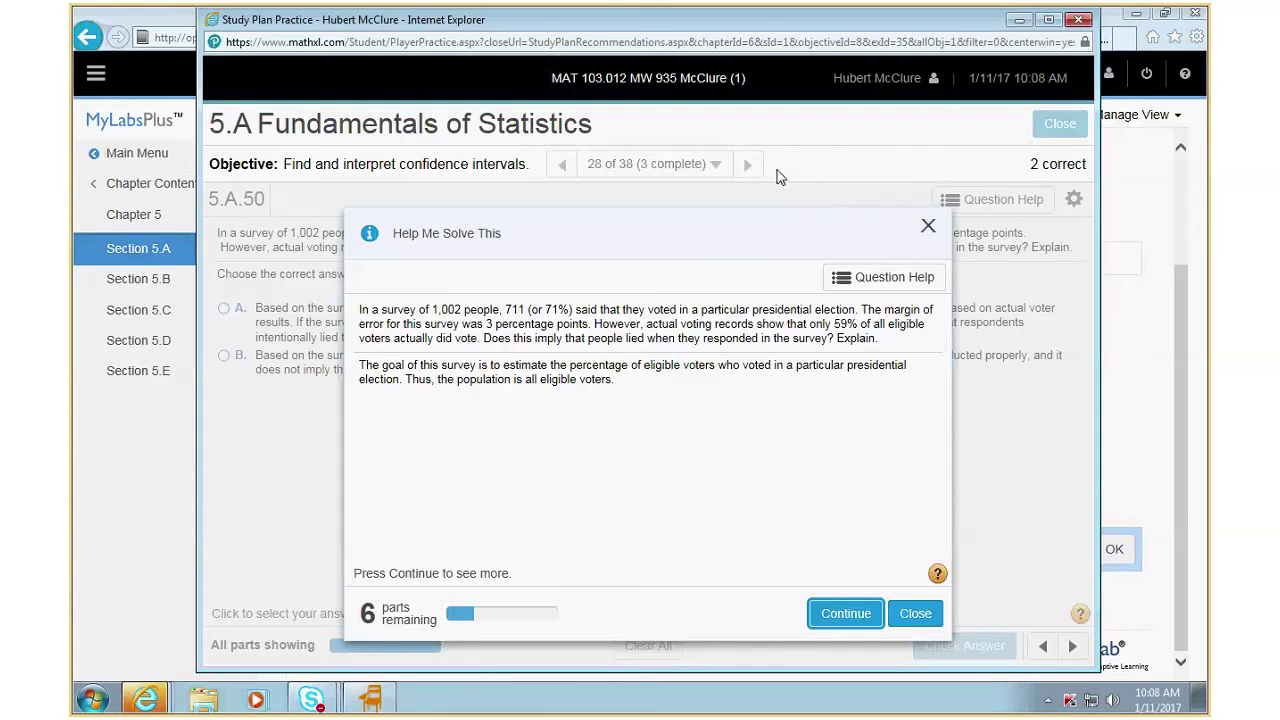
left_click(828, 612)
left_click(845, 614)
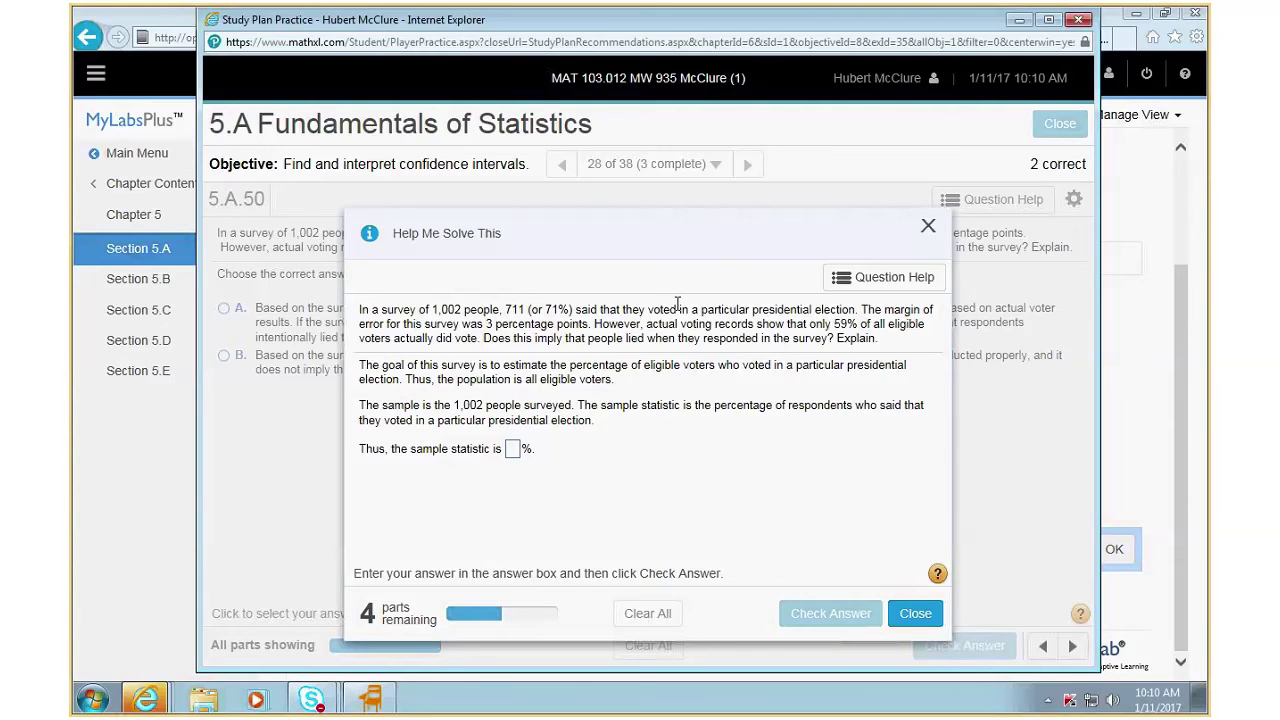
left_click(928, 226)
Step: Request the help video for exercise 5.A.50 and always allow pop-ups from xlitemprod.pearsoncmg.com
left_click(993, 199)
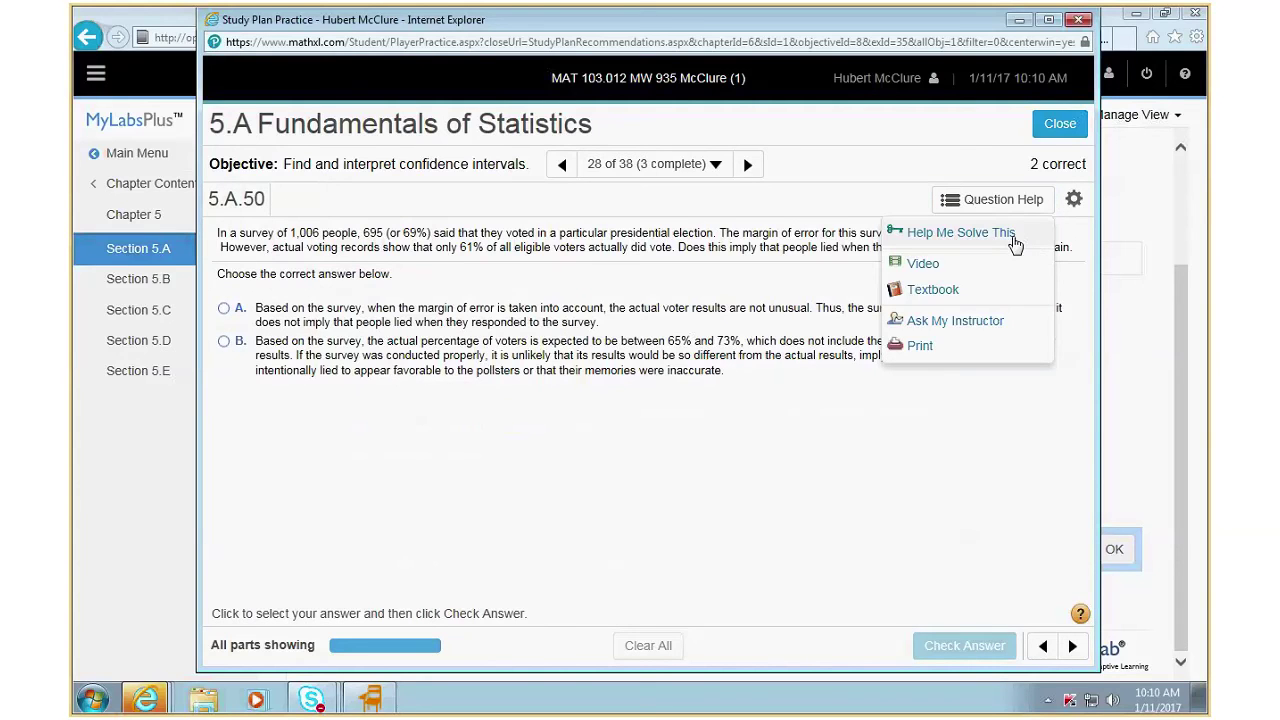
left_click(960, 270)
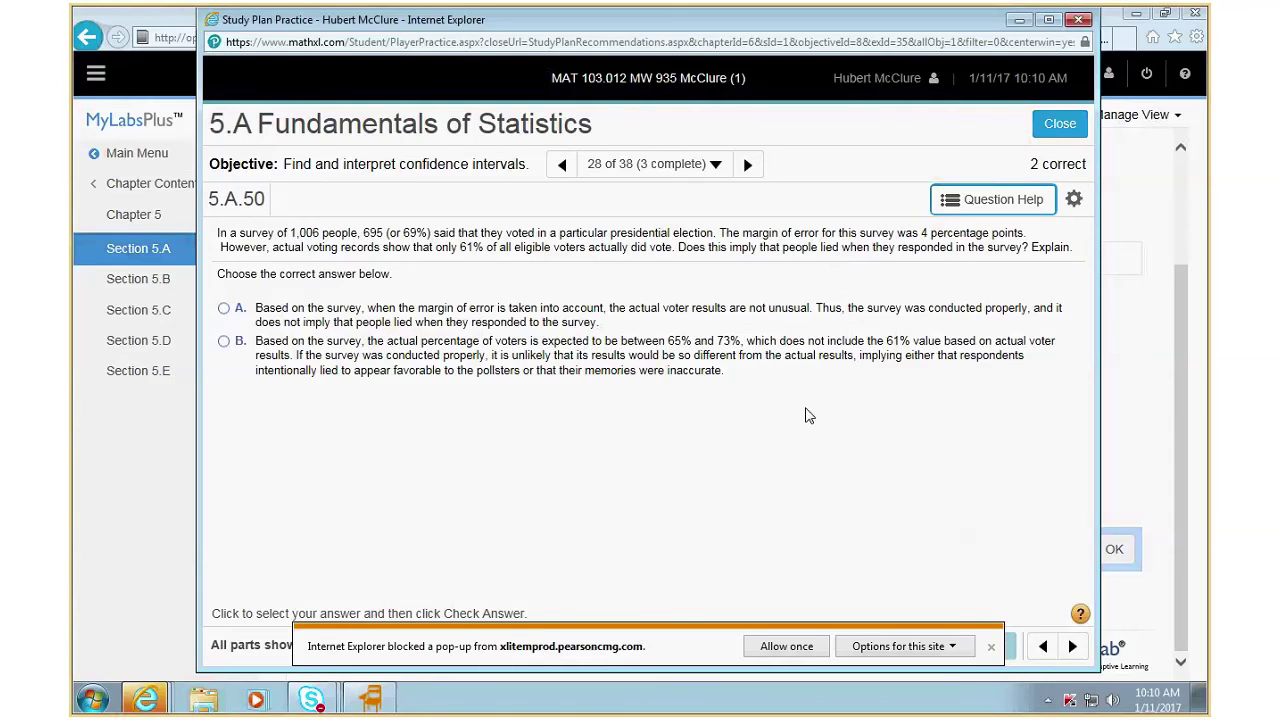
left_click(955, 648)
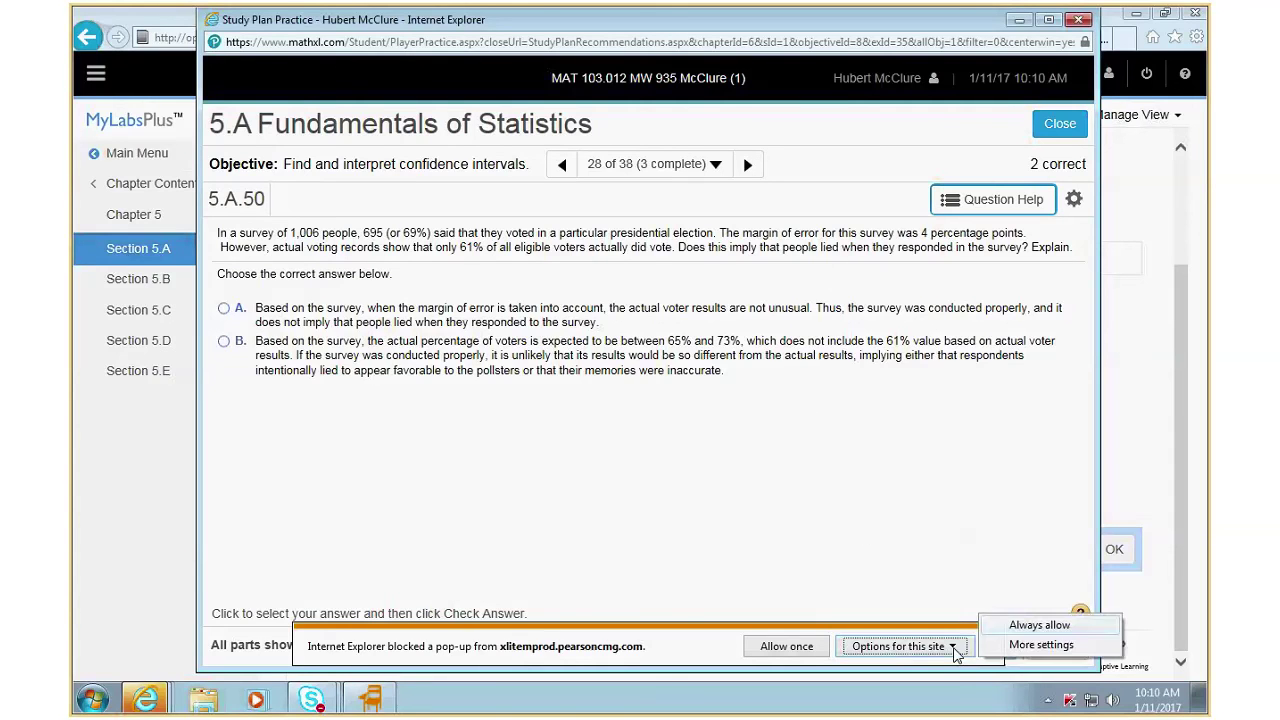
left_click(1036, 626)
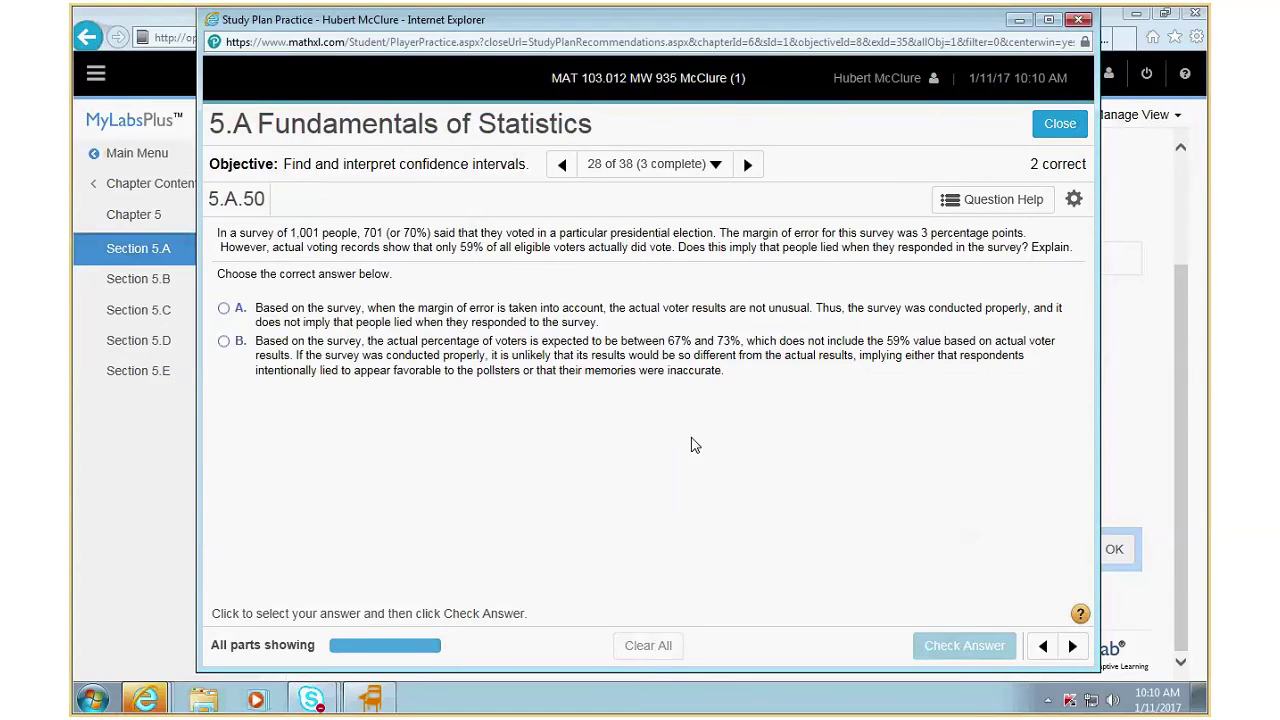
Step: Open the help video for exercise 5.A.50, start playing it and close the video window
left_click(968, 205)
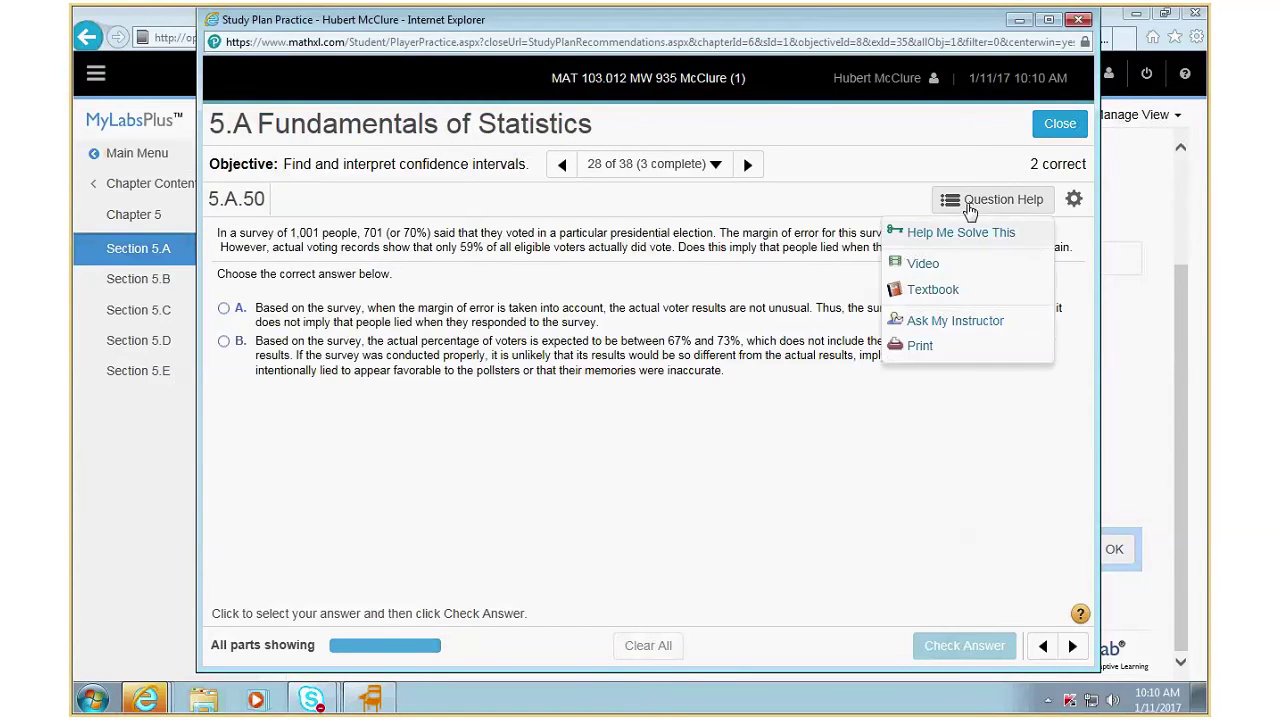
left_click(925, 264)
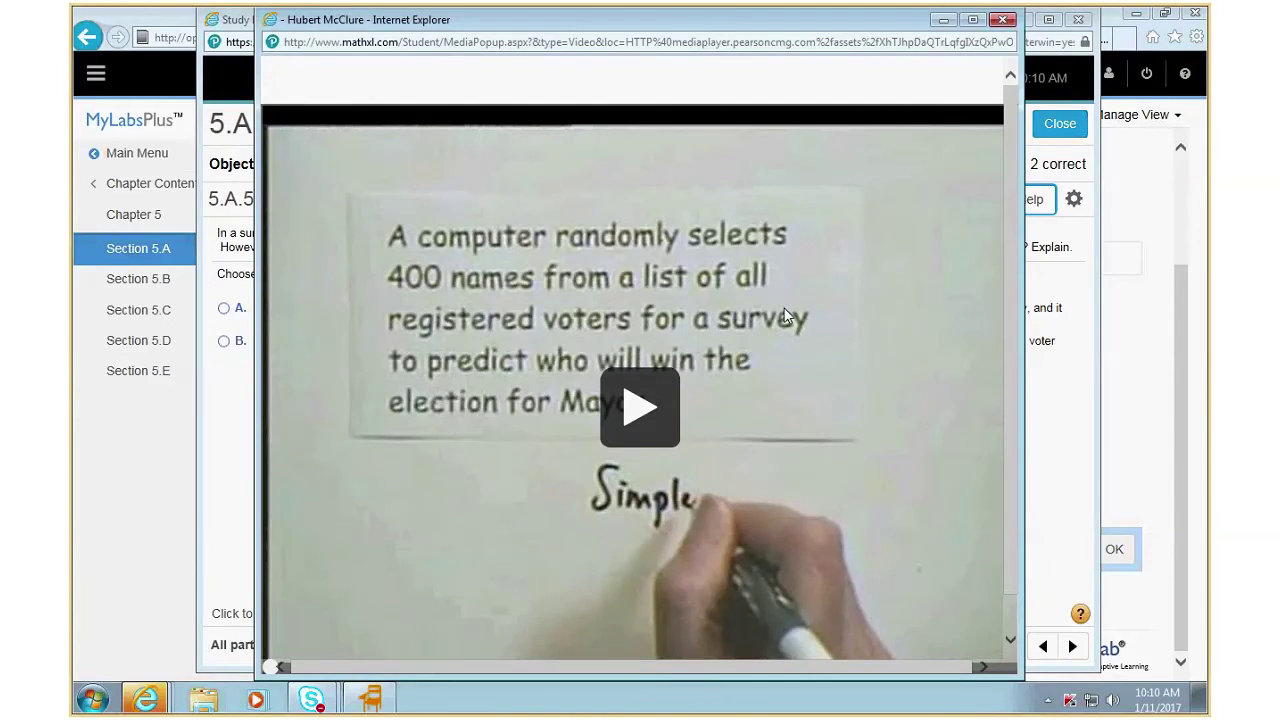
left_click(792, 306)
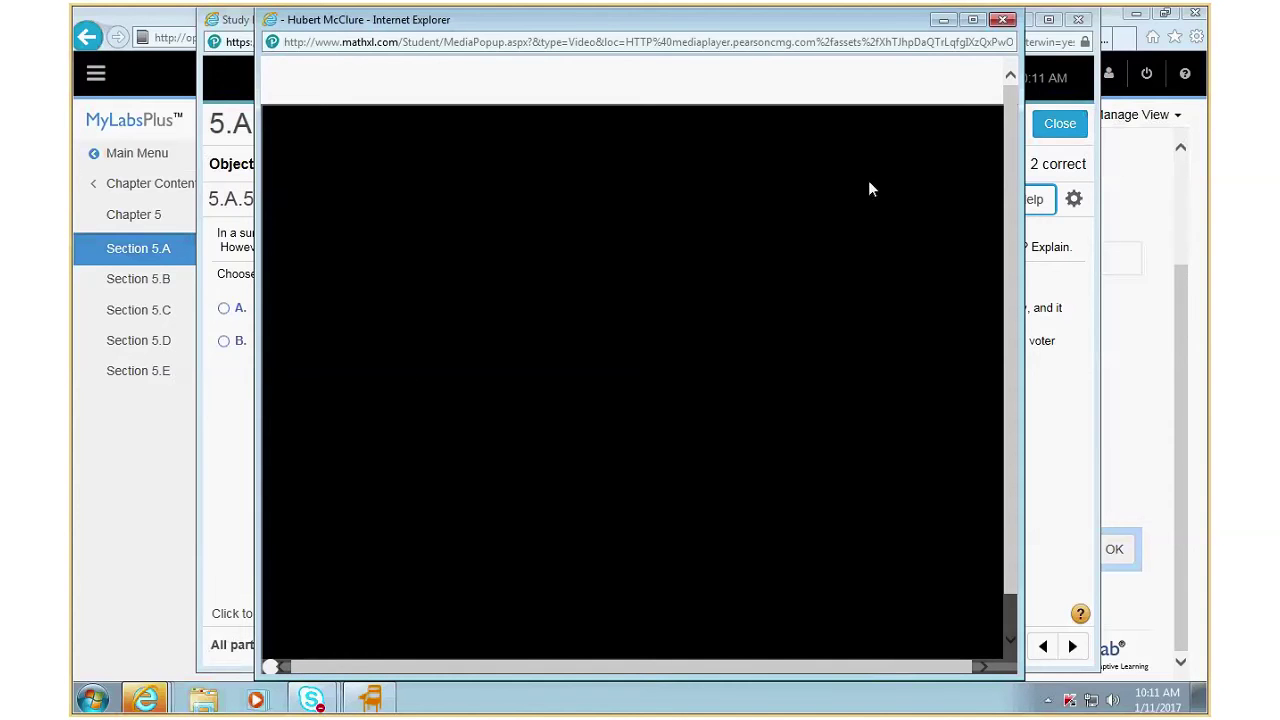
left_click(1003, 19)
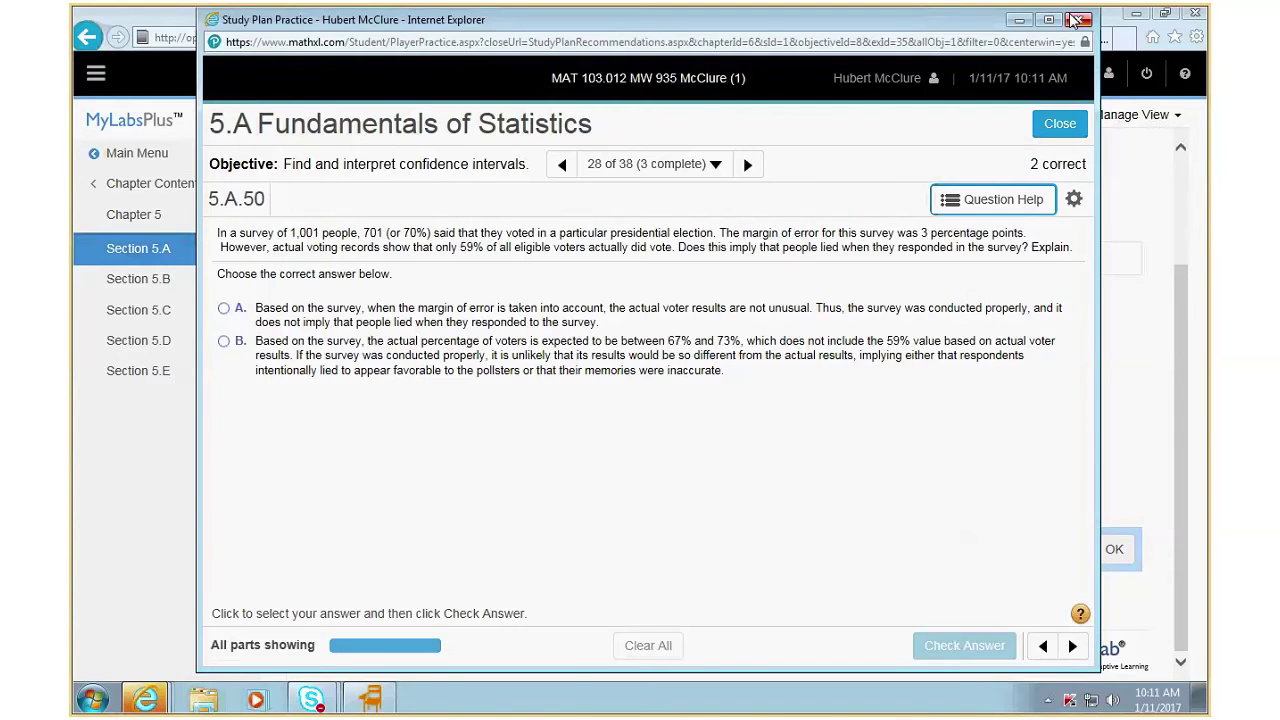
Step: Reopen the exercise's help video, try playing it again and close its window
left_click(990, 205)
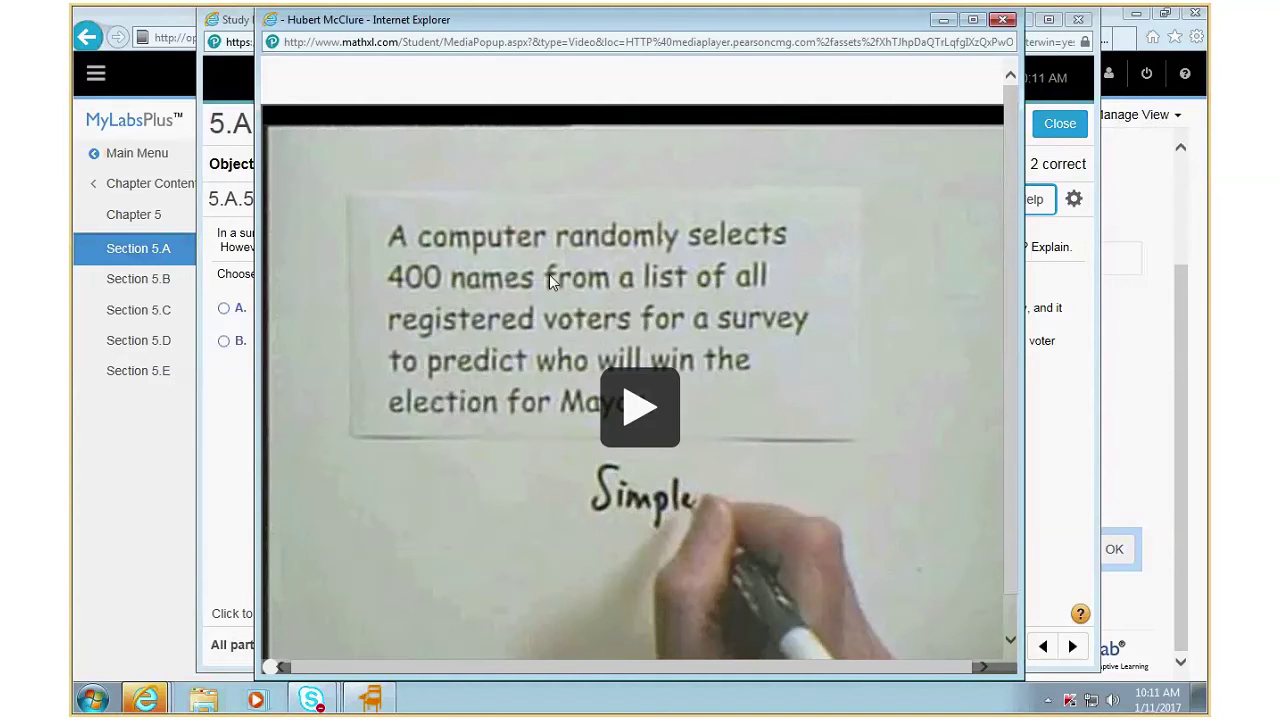
left_click(635, 409)
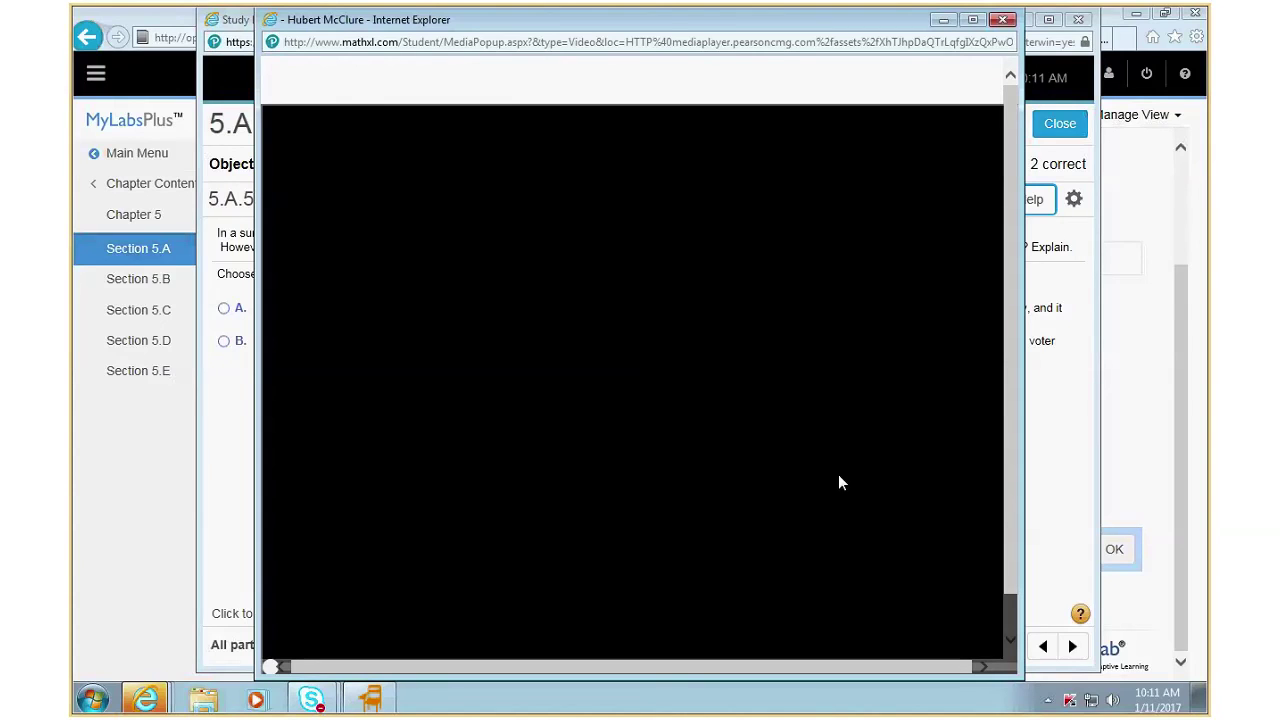
left_click(1005, 22)
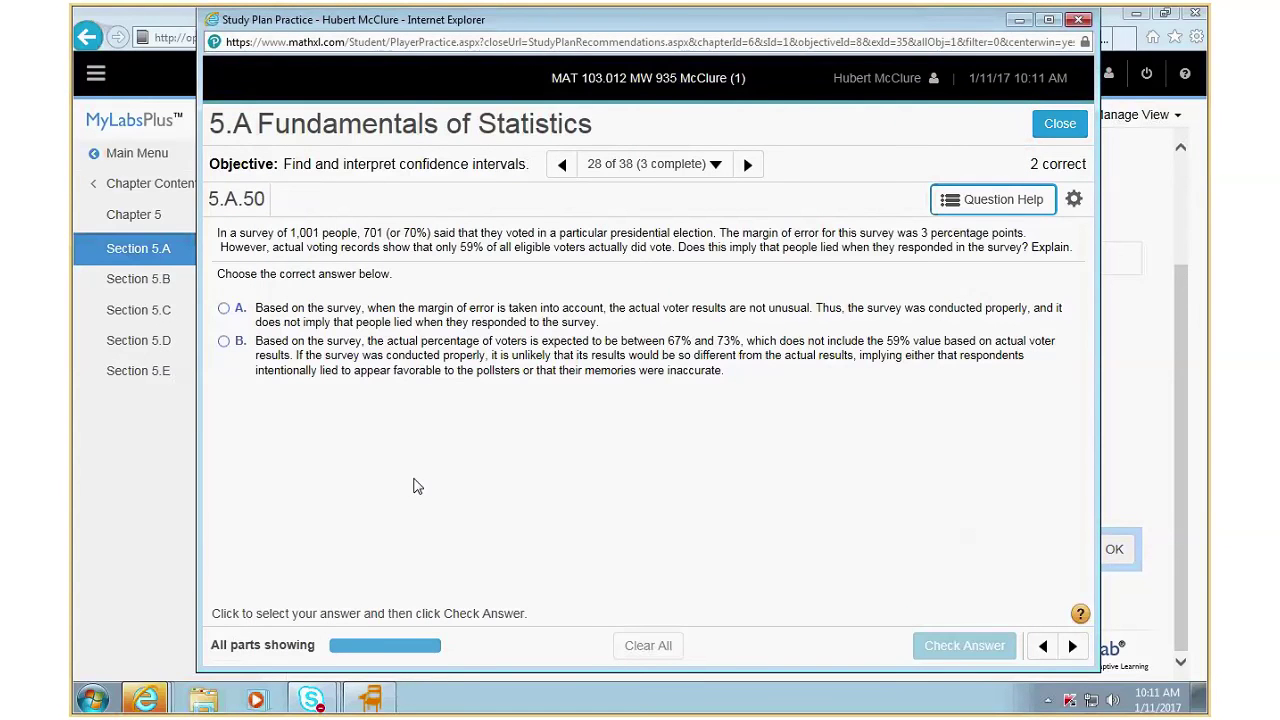
left_click(147, 698)
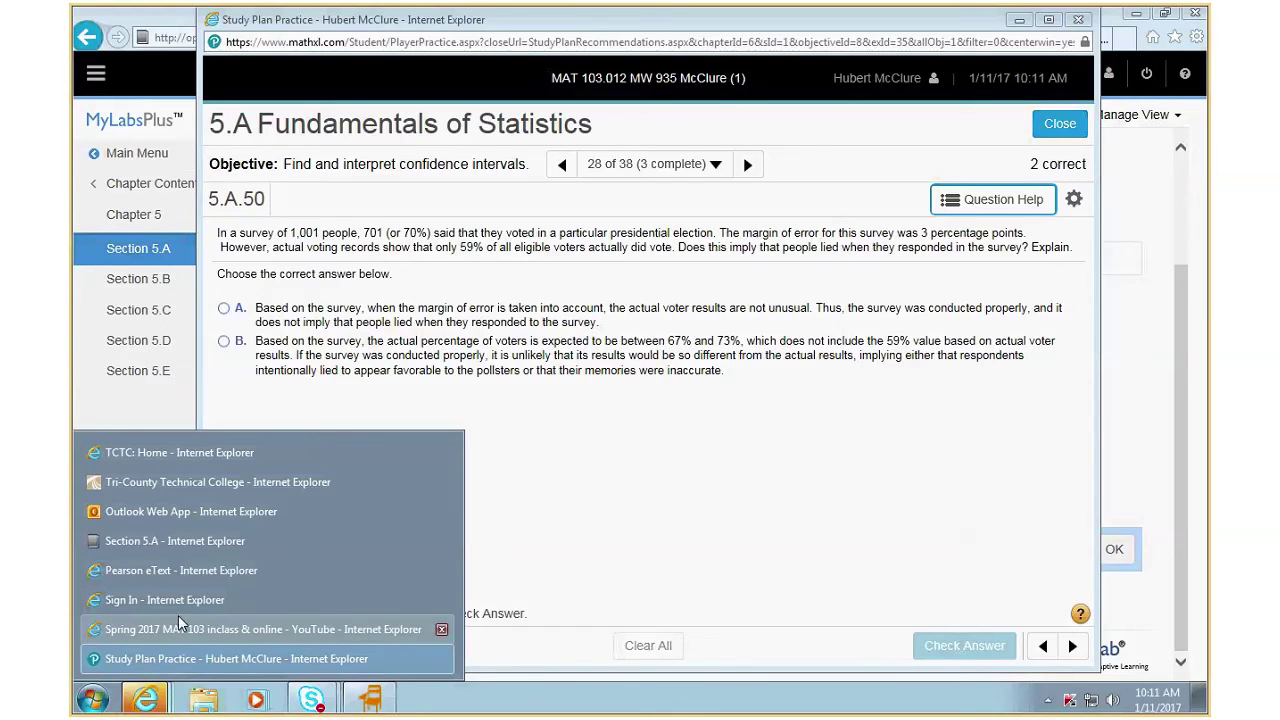
left_click(95, 700)
left_click(565, 572)
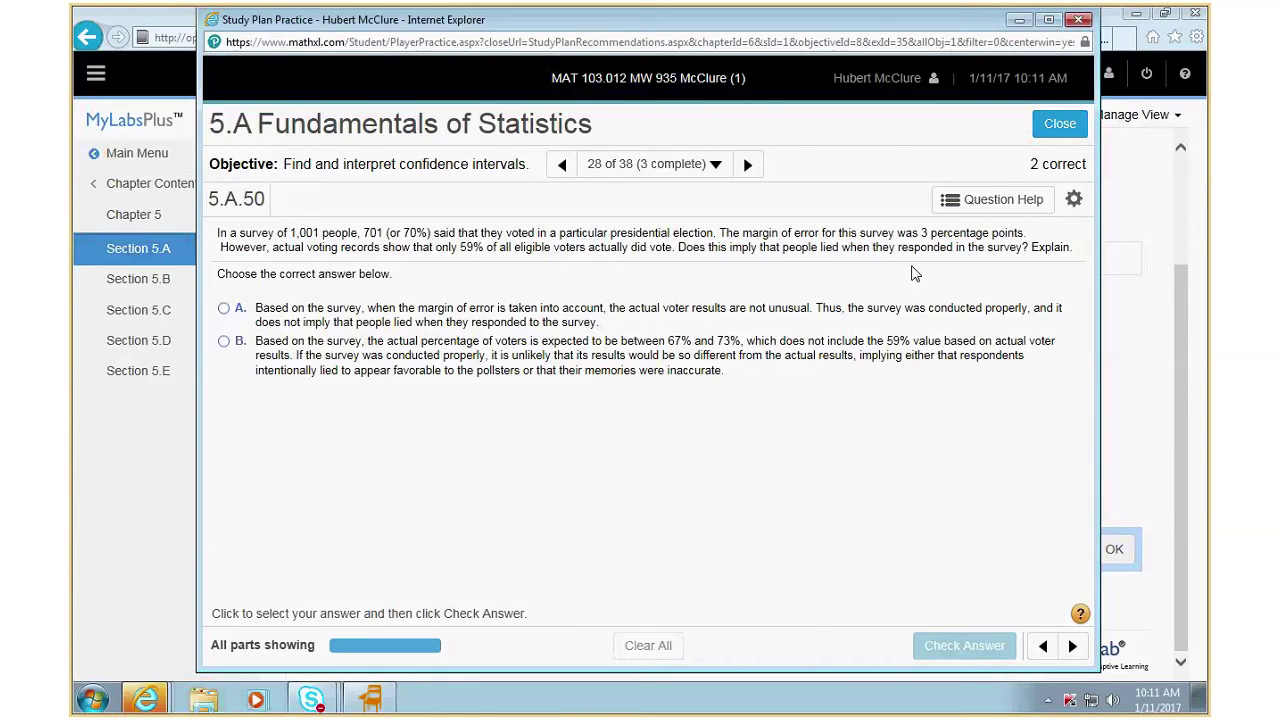
Step: Open the textbook help for exercise 5.A.50, look through the page down to the Unit 5A introduction and close the eText window
left_click(1000, 199)
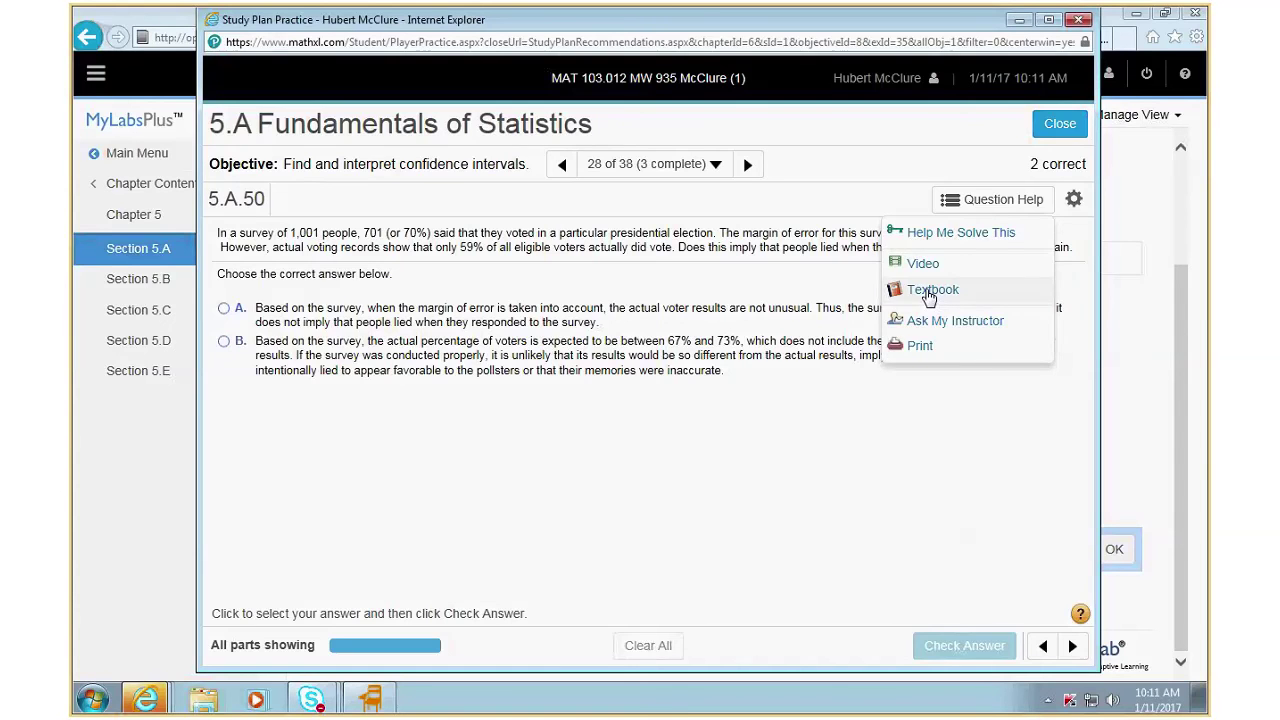
left_click(930, 292)
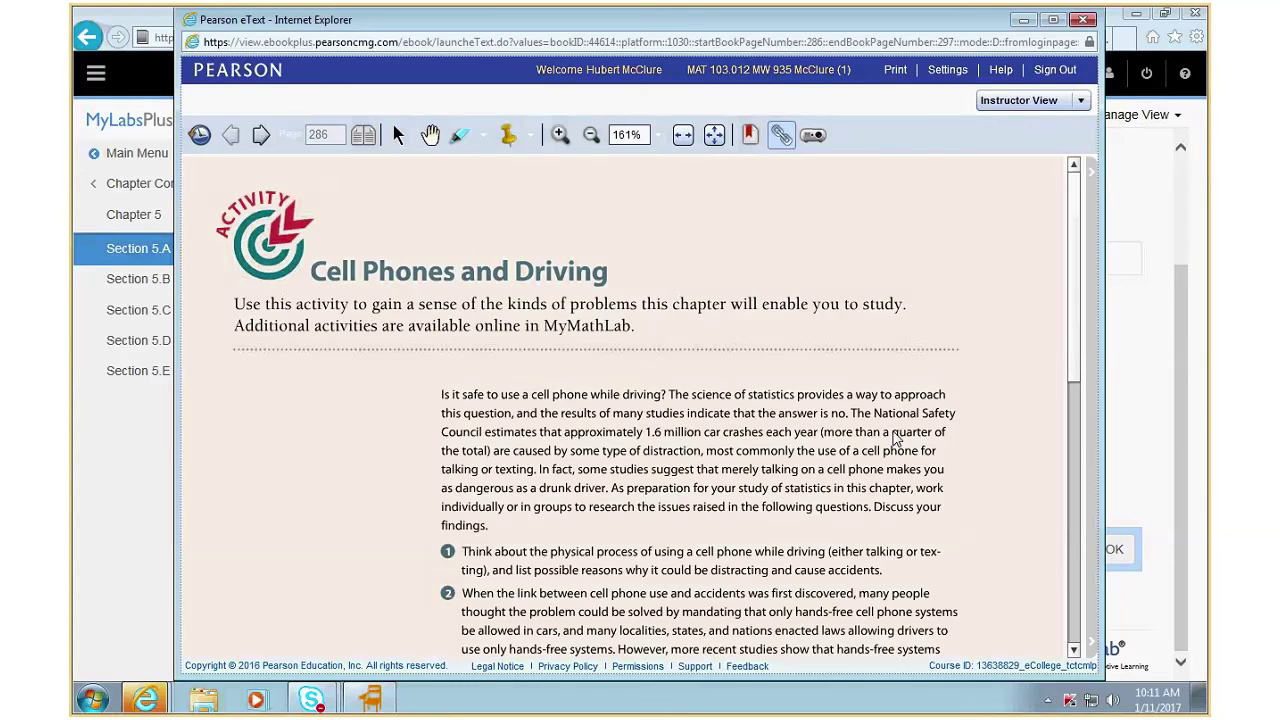
scroll(895, 438, "down", 3)
scroll(808, 406, "down", 5)
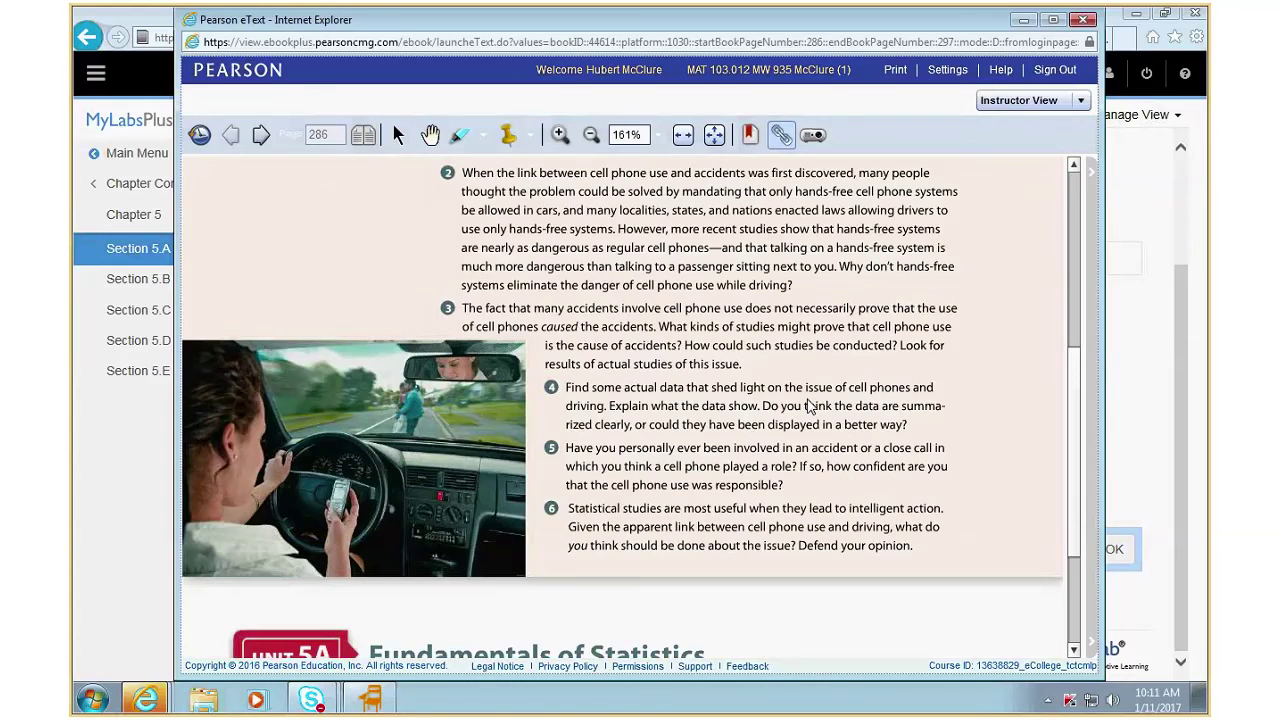
scroll(1005, 382, "down", 4)
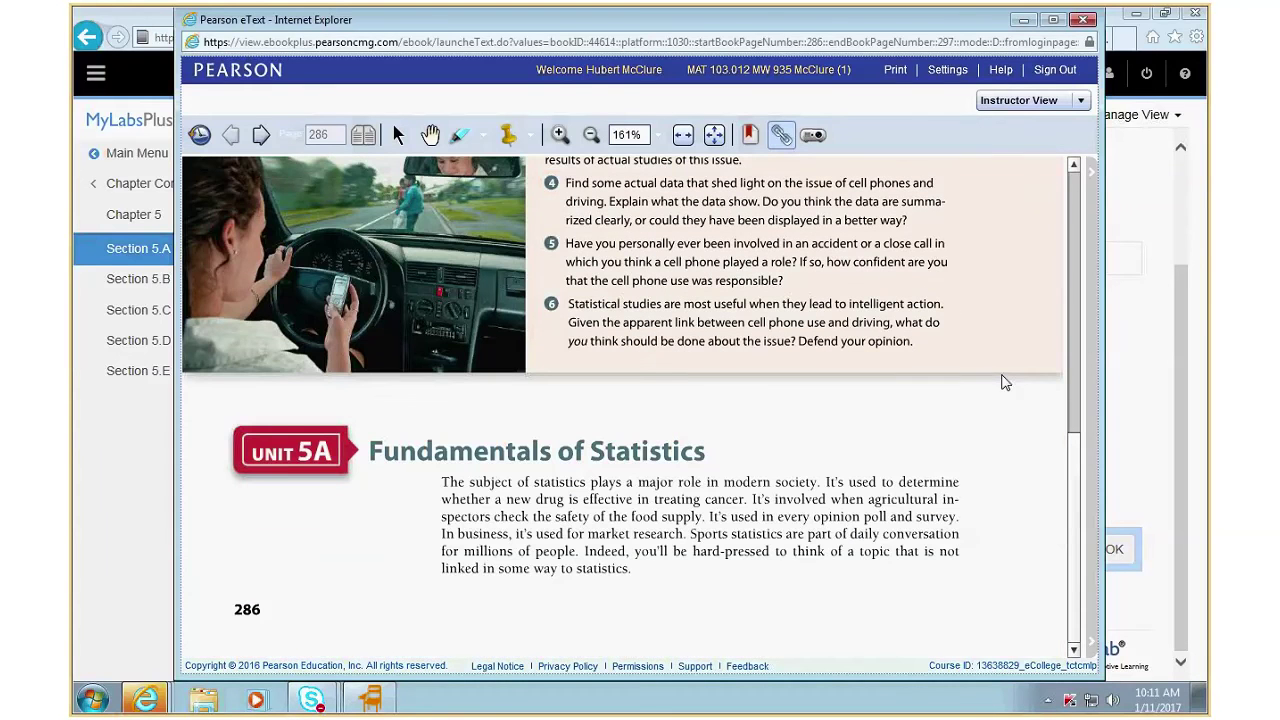
left_click(1084, 19)
Step: Open the printable version of exercise 5.A.50, request the printout and close the print window
left_click(993, 199)
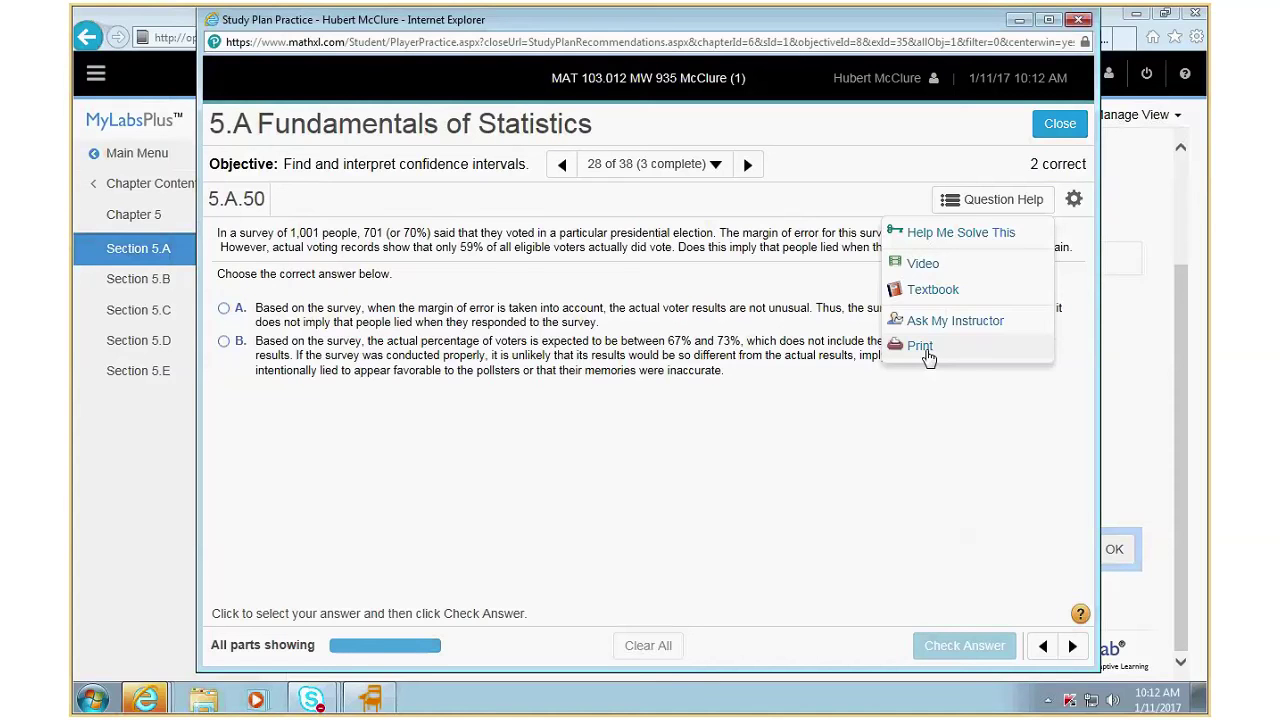
left_click(922, 347)
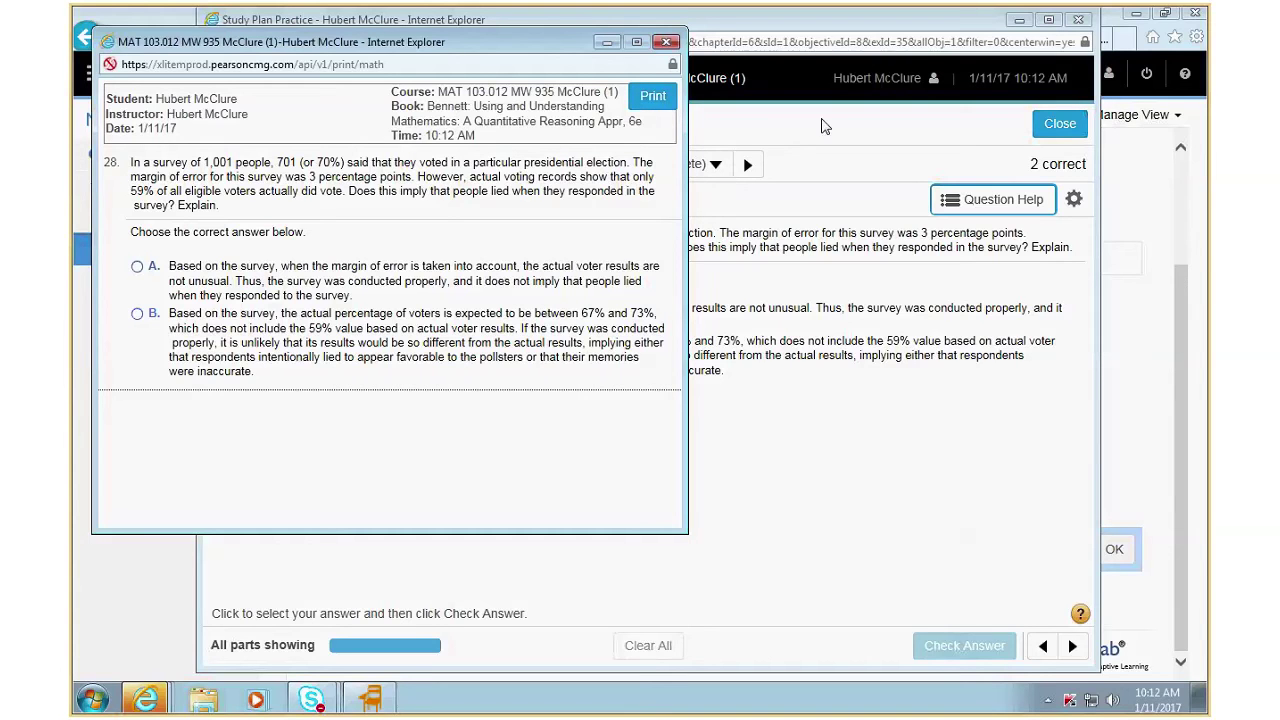
left_click(653, 97)
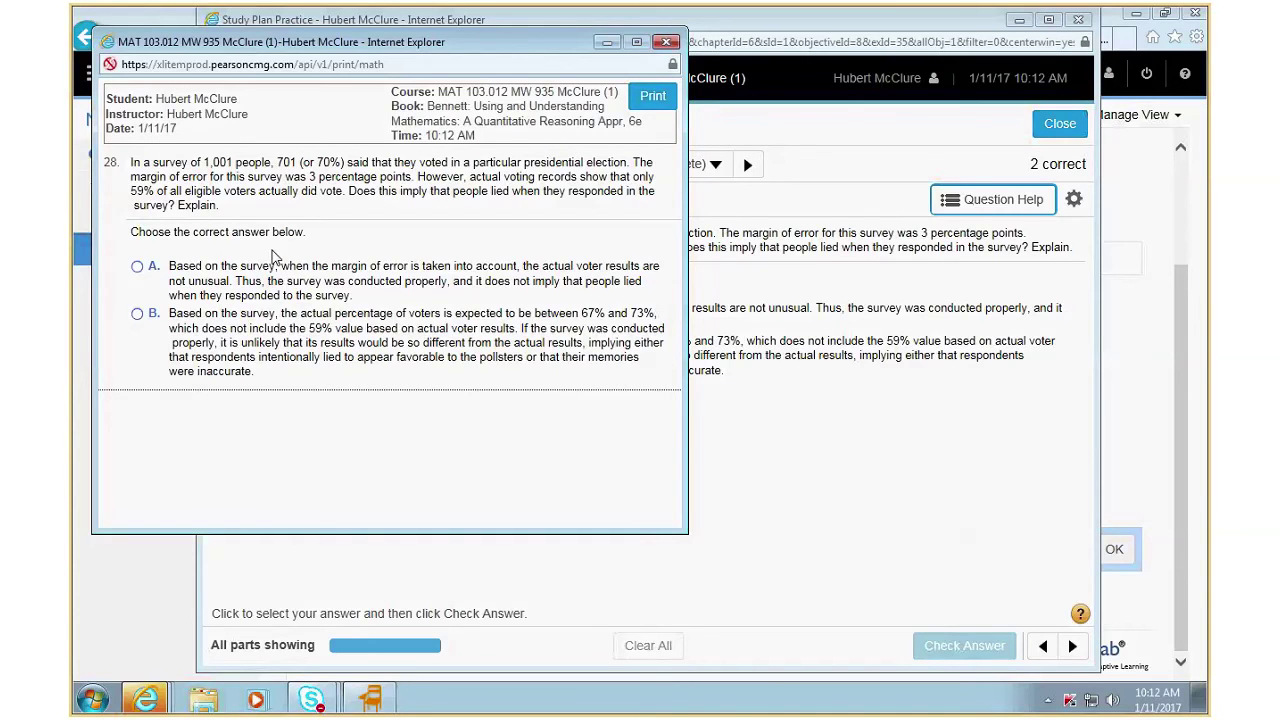
left_click(668, 43)
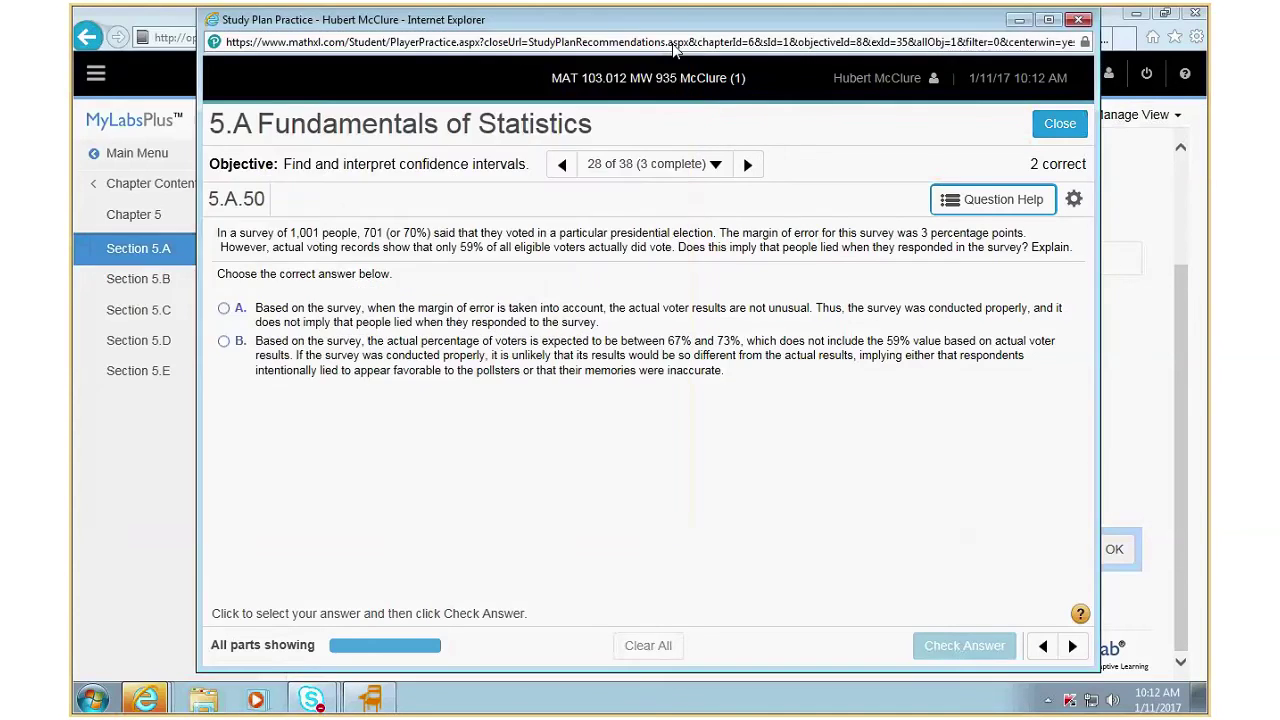
Step: Close the exercise practice window and open the Assignment Manager in the course tools
left_click(1060, 123)
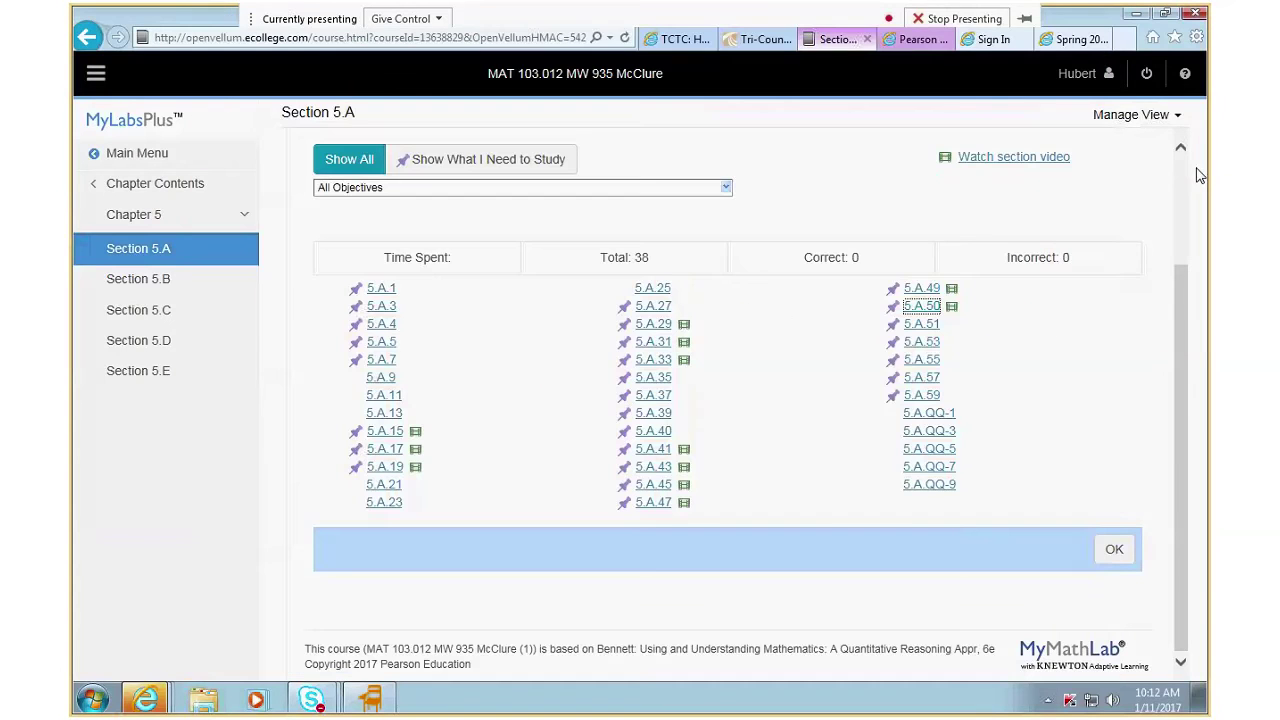
left_click(130, 154)
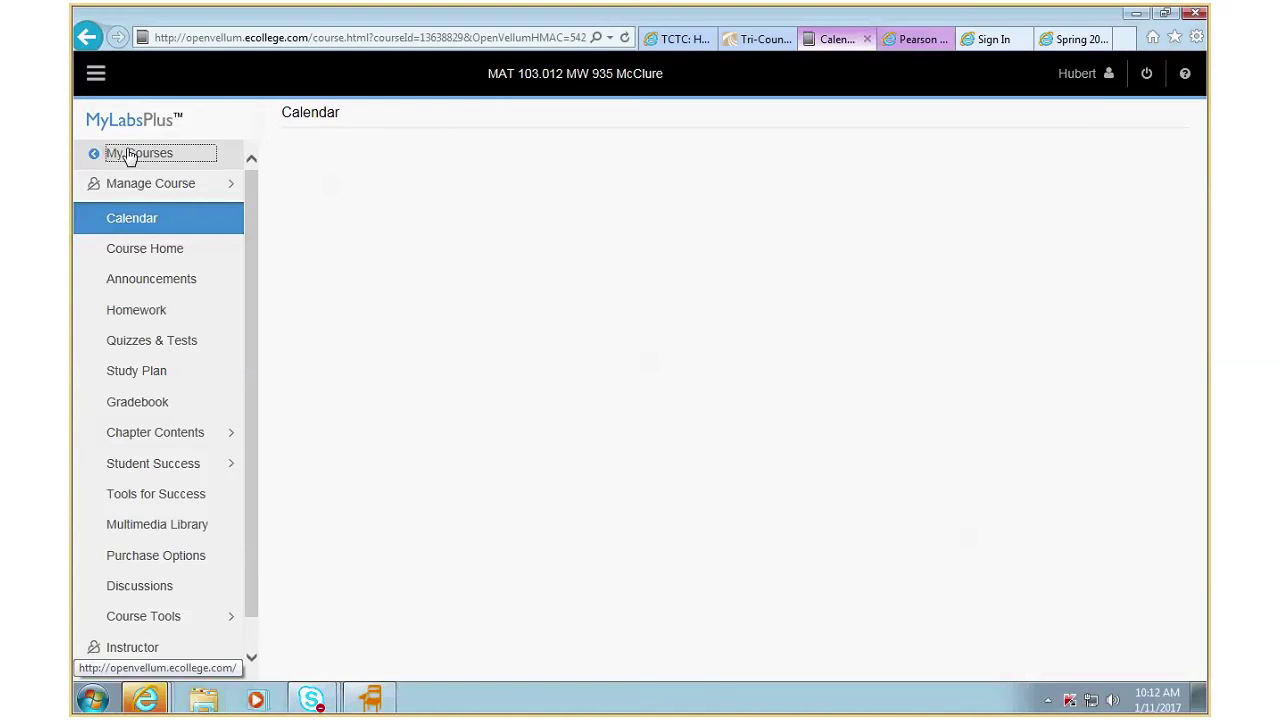
left_click(131, 432)
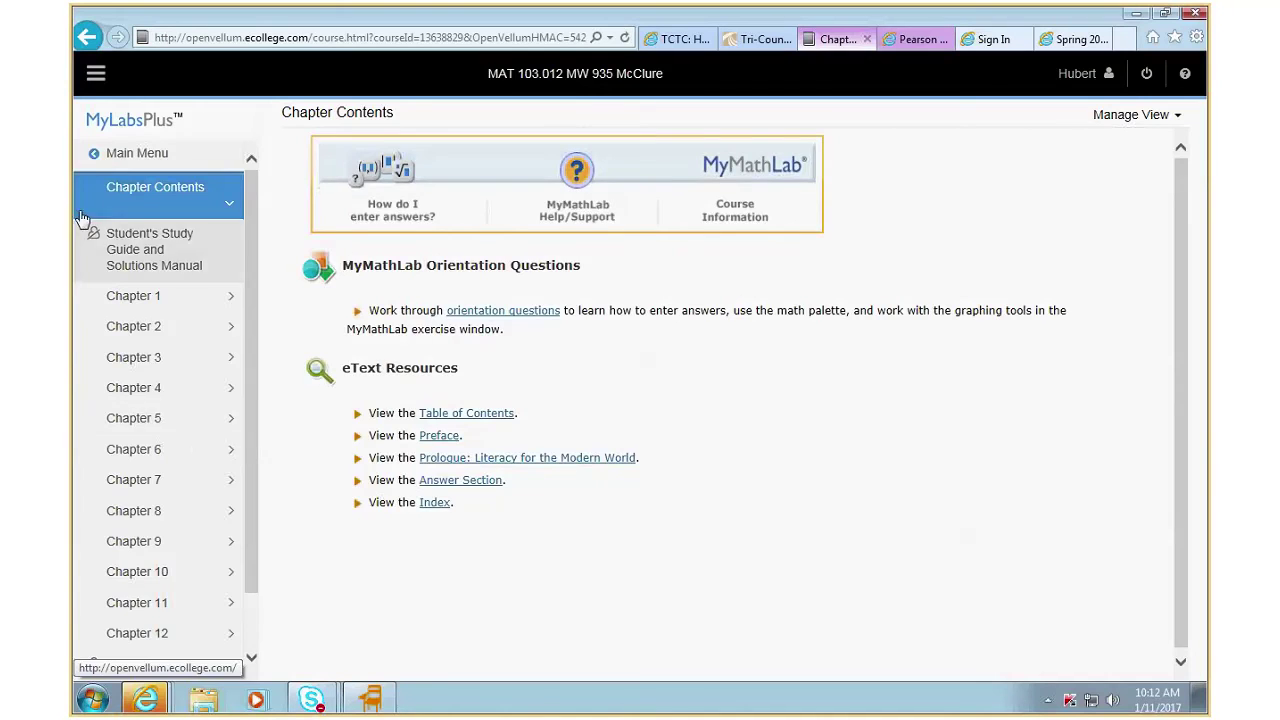
left_click(118, 155)
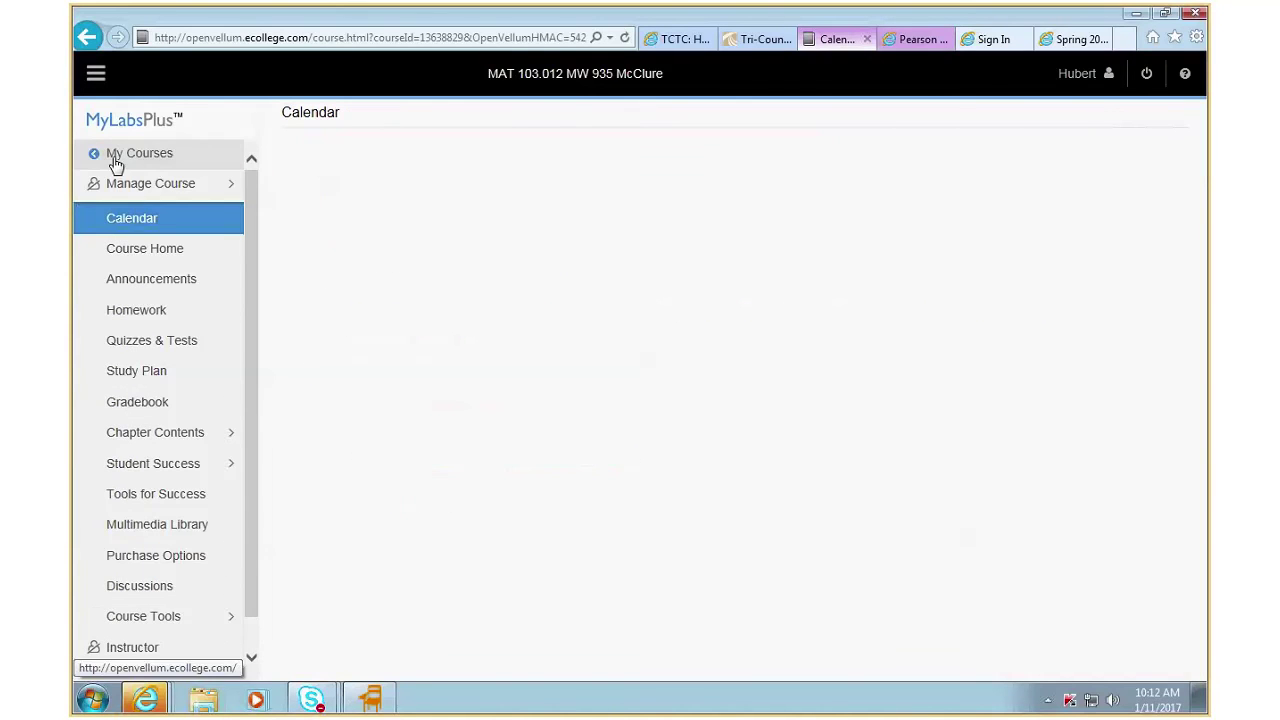
left_click(168, 622)
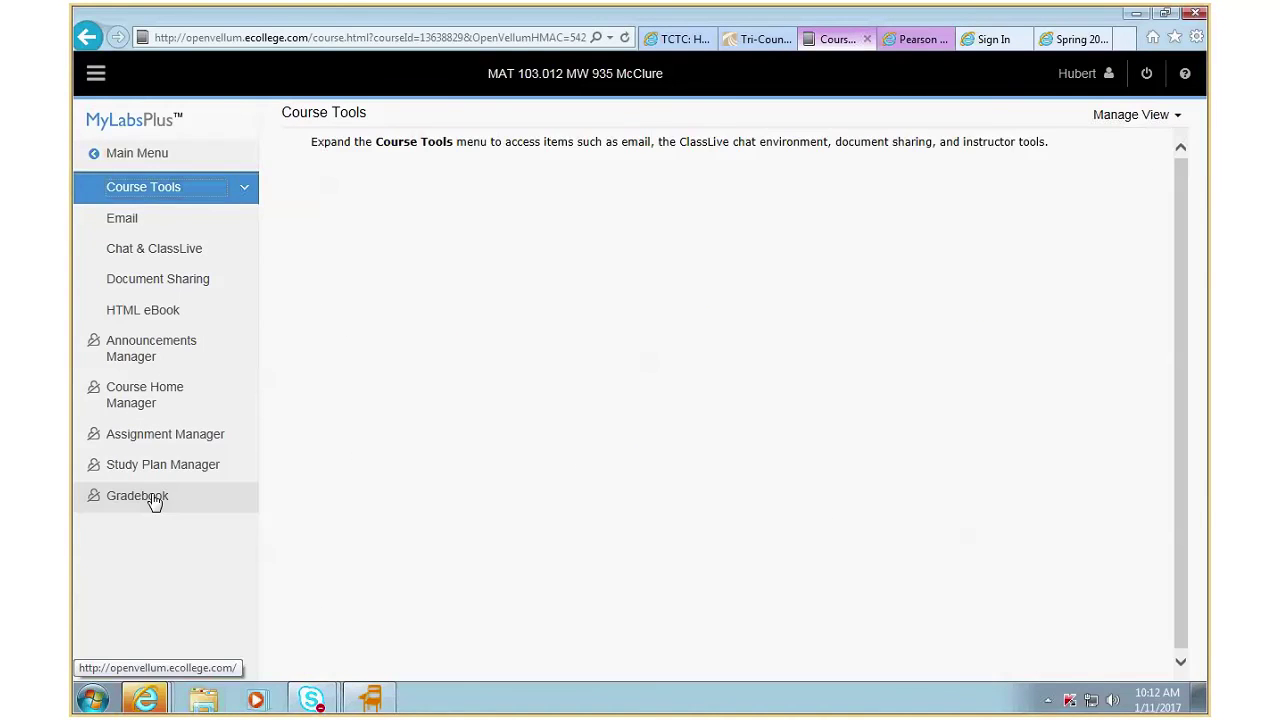
left_click(135, 442)
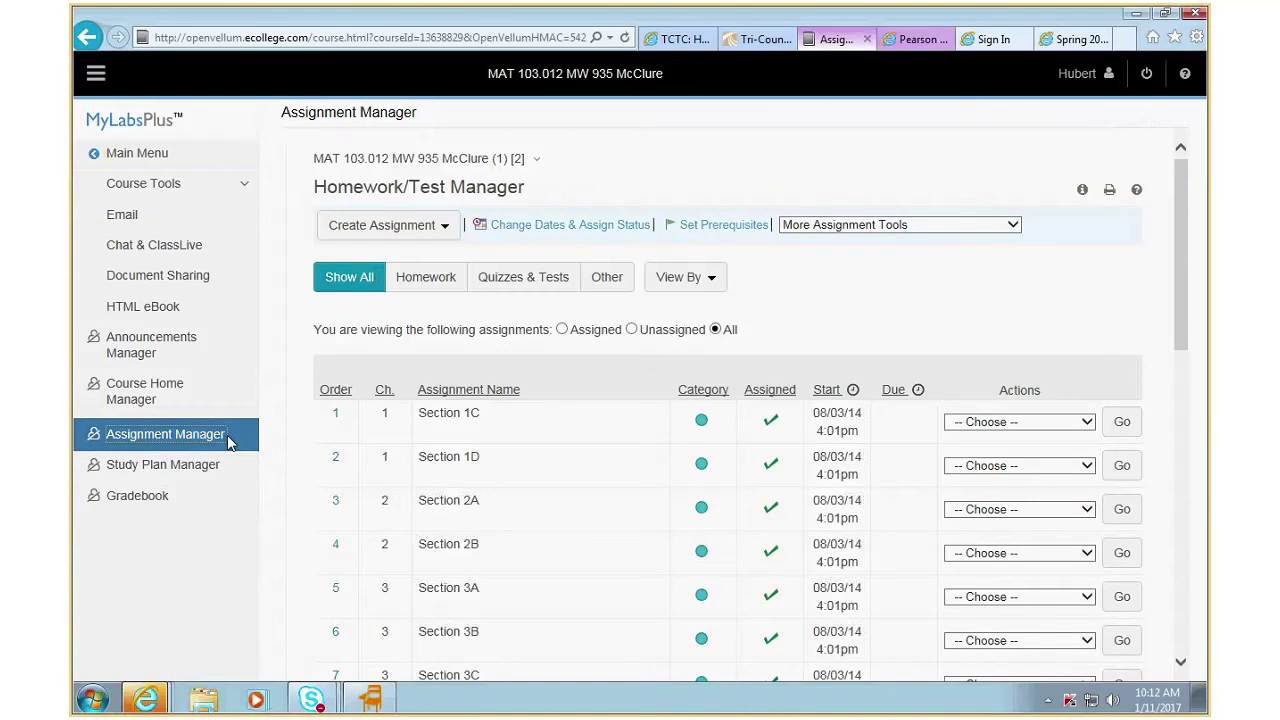
Step: Open the Settings for Class of the Section 5A homework and dismiss the unit number message
scroll(520, 520, "down", 4)
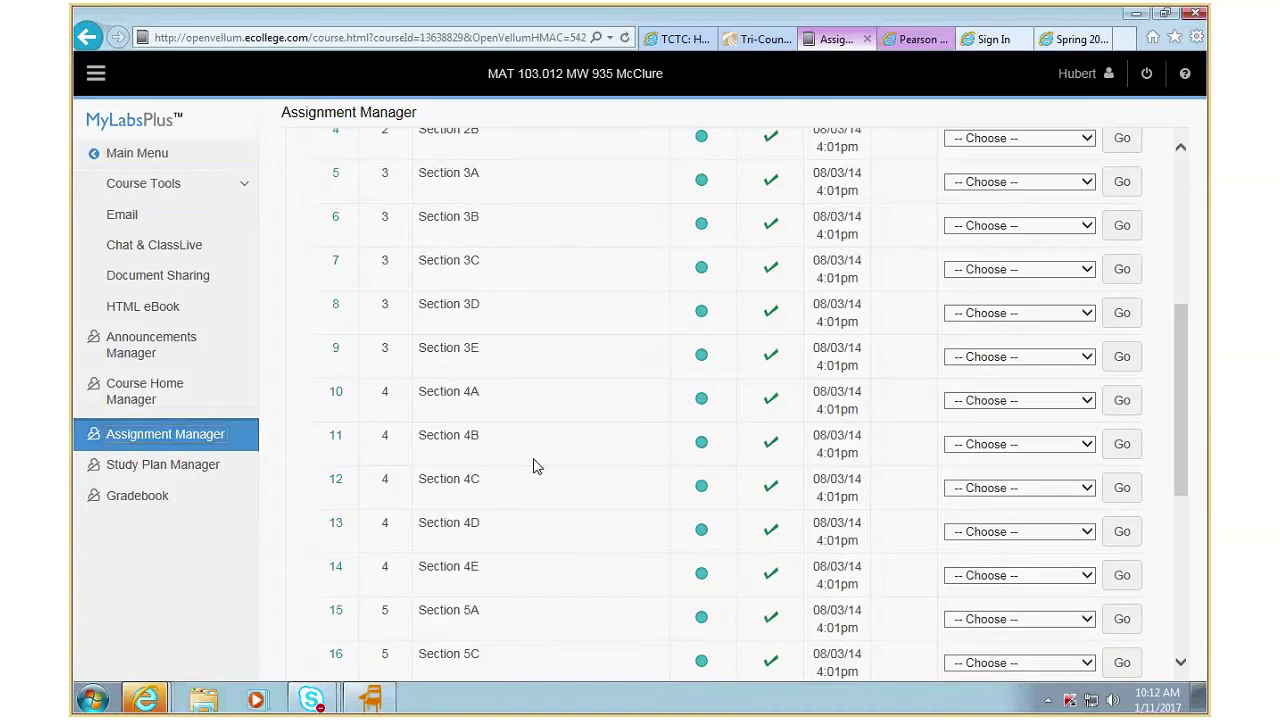
scroll(534, 466, "down", 1)
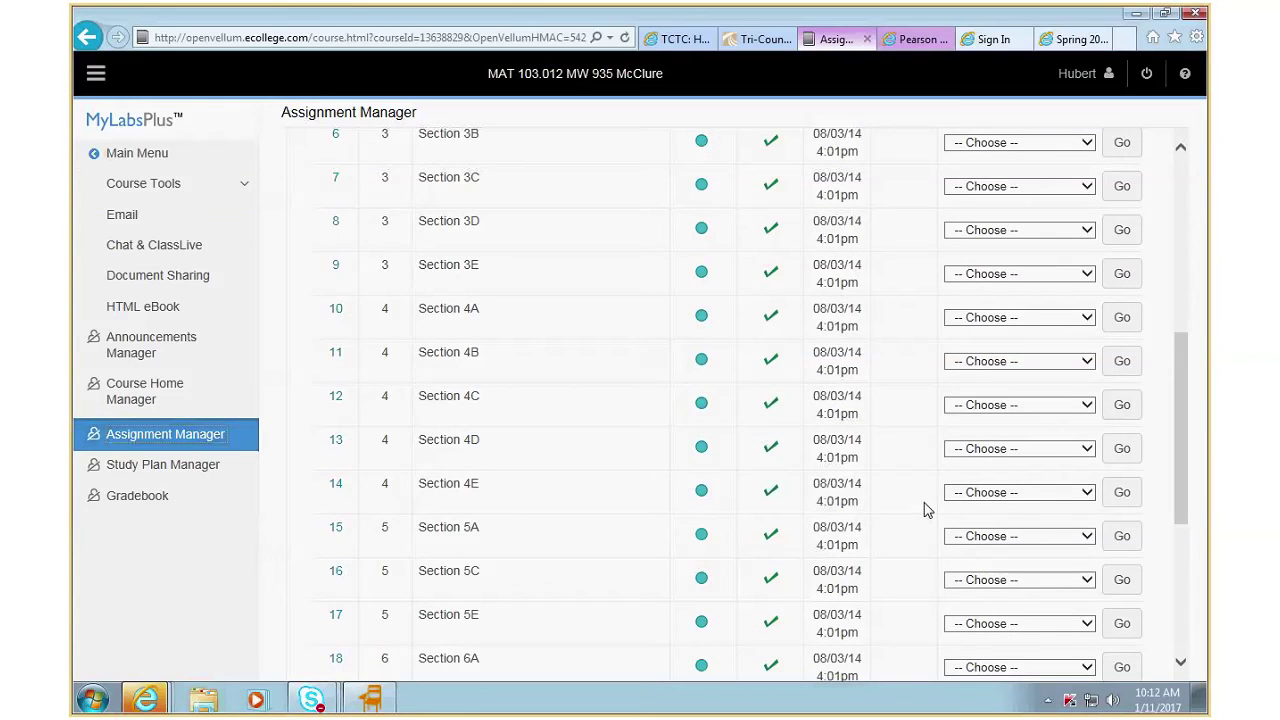
left_click(1010, 536)
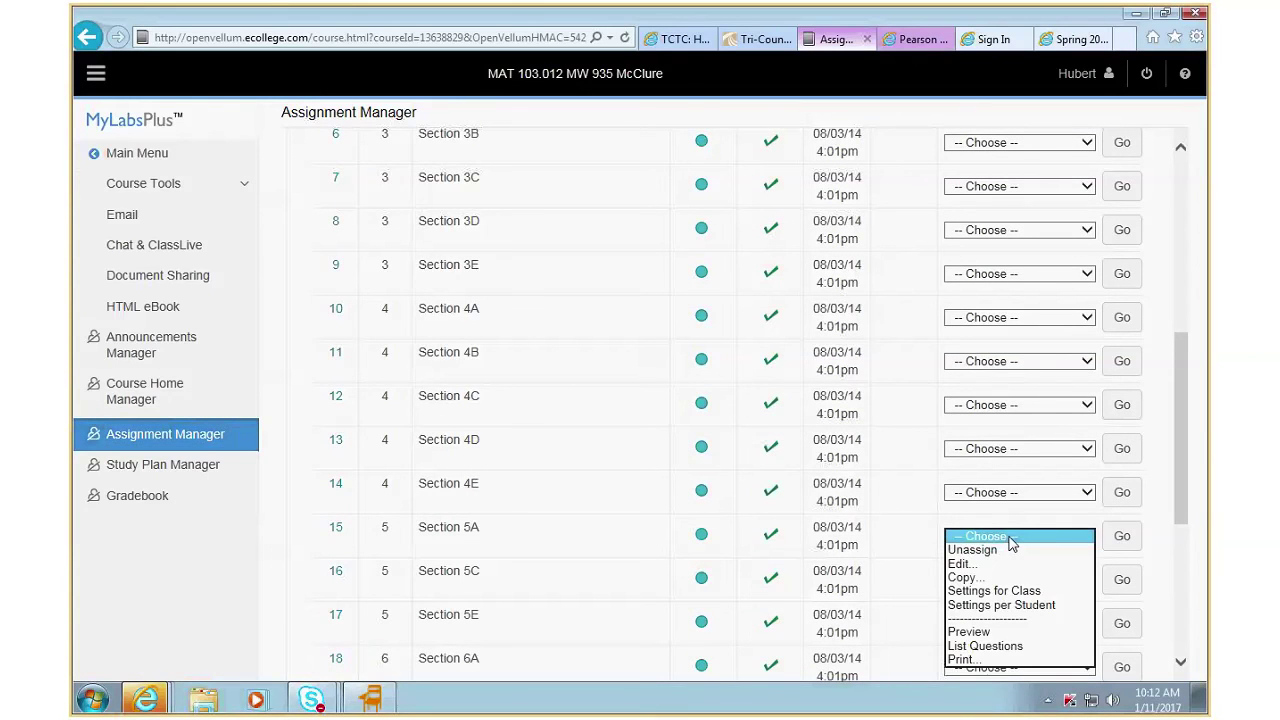
left_click(1004, 591)
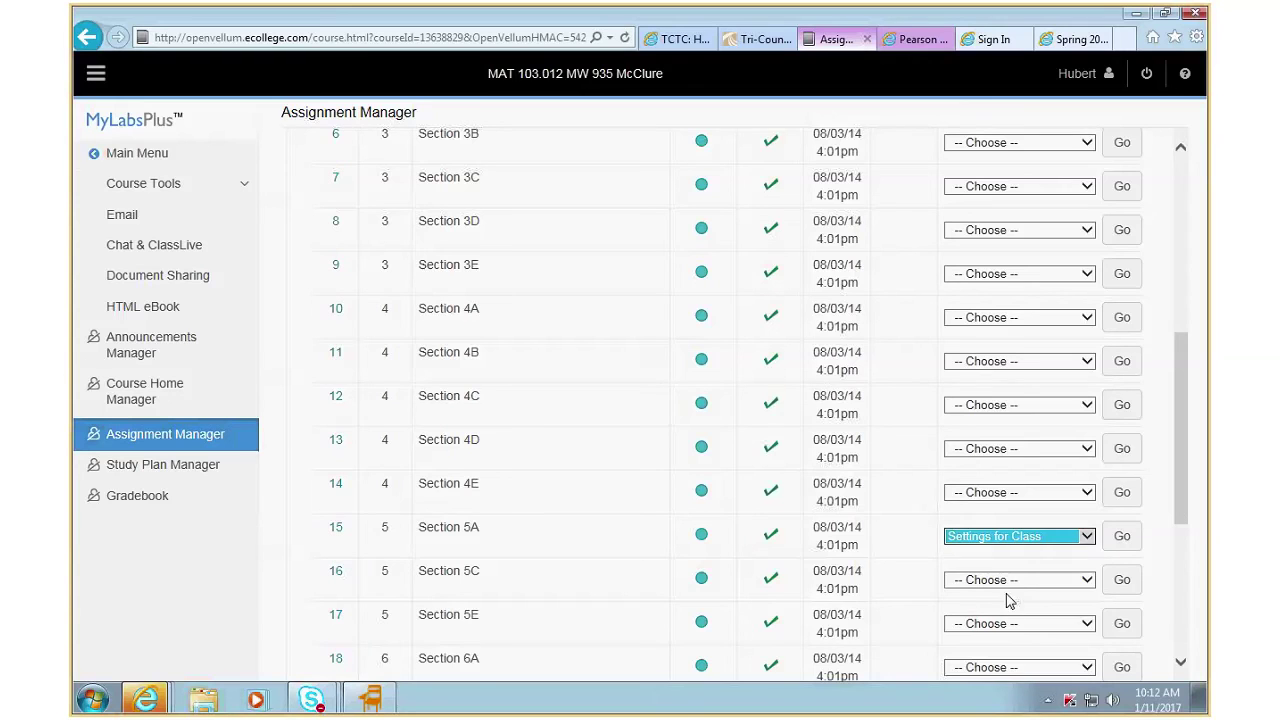
left_click(1120, 536)
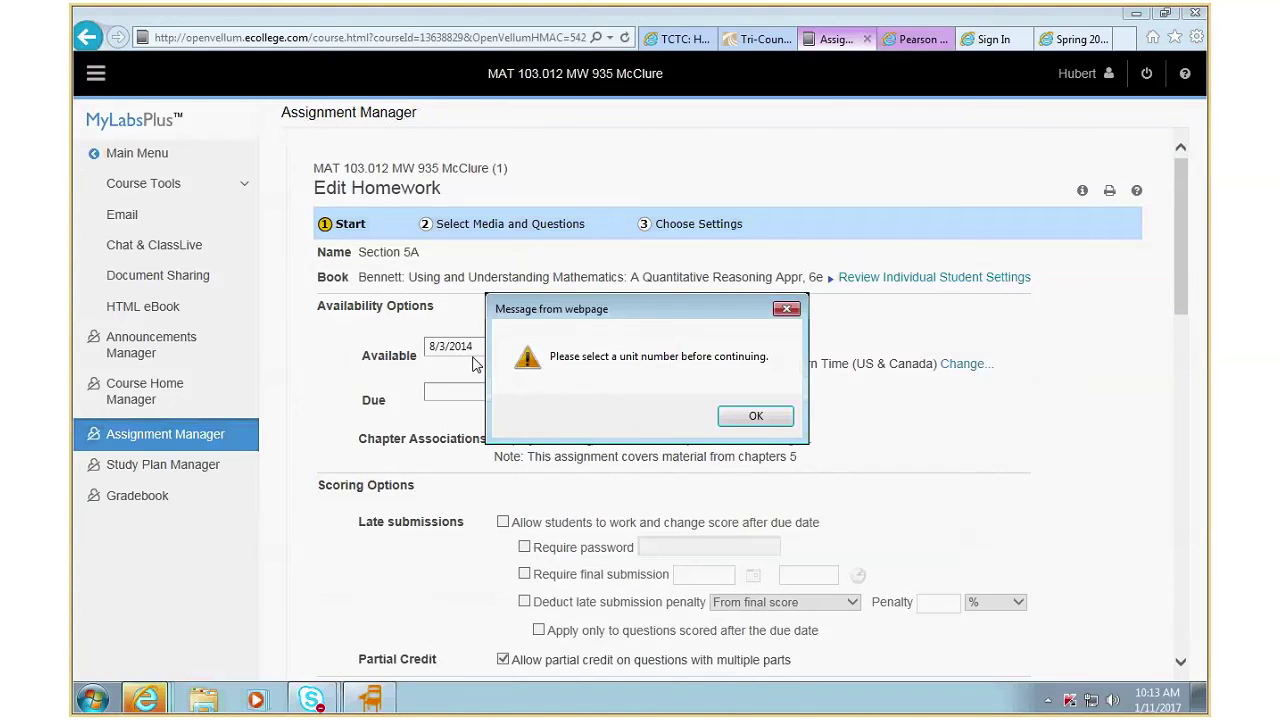
left_click(737, 411)
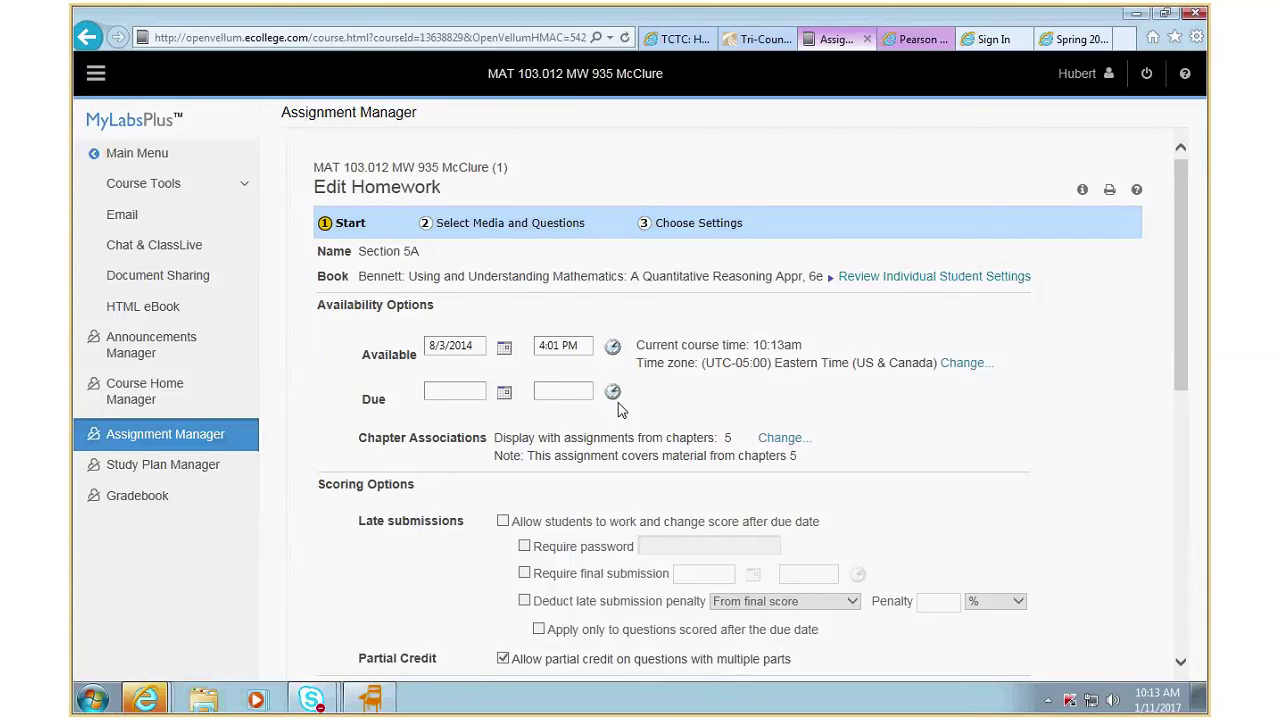
Step: Review the Section 5A homework's availability, scoring, access control and presentation options
scroll(618, 410, "down", 6)
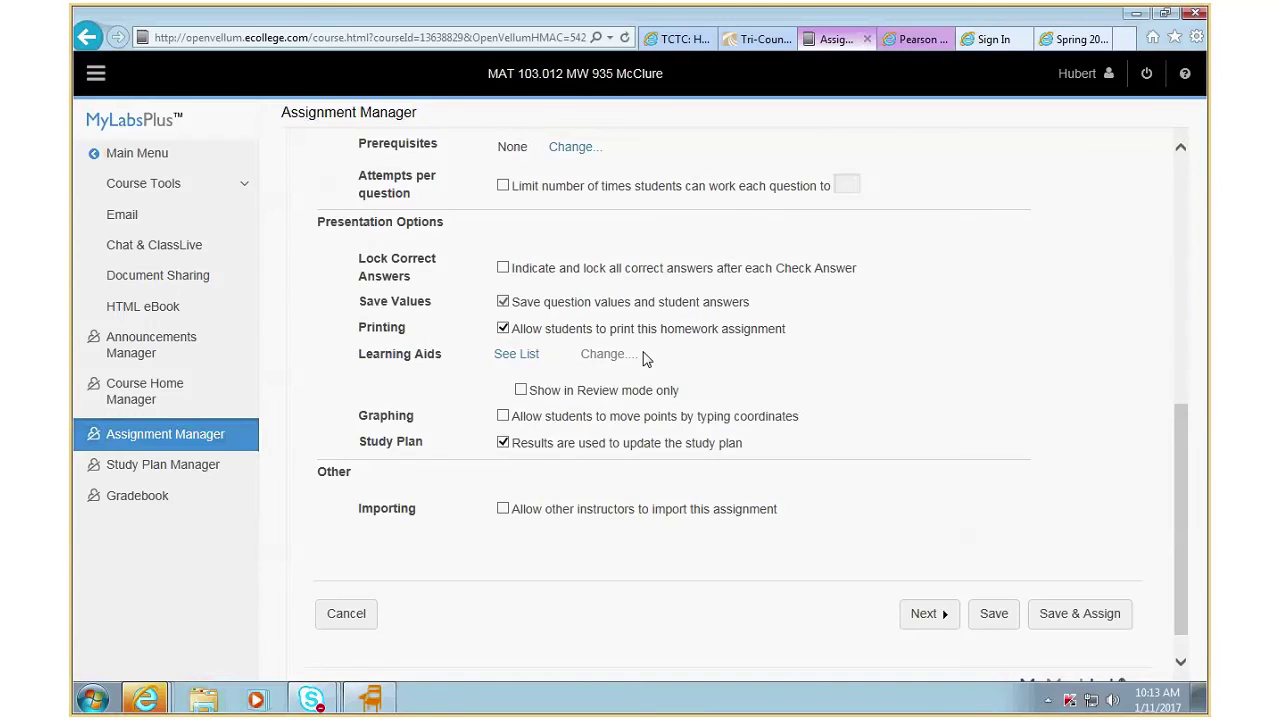
scroll(645, 358, "up", 1)
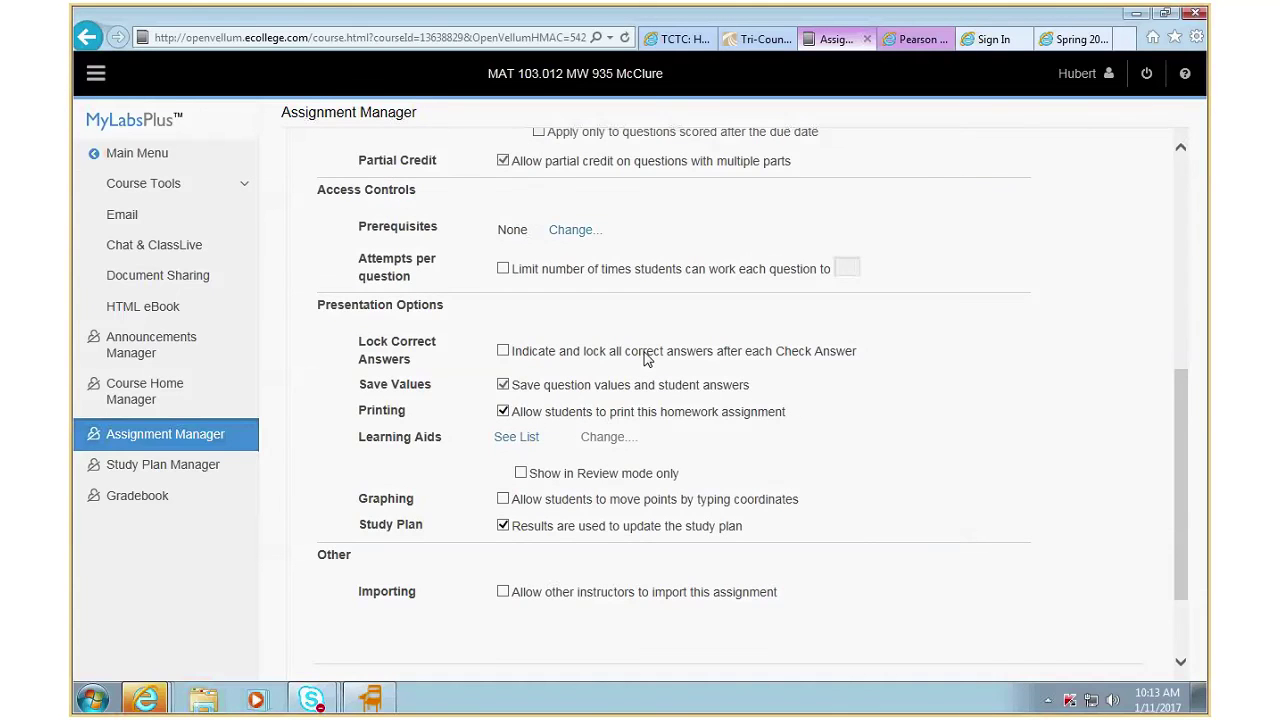
scroll(645, 358, "up", 1)
scroll(645, 358, "up", 2)
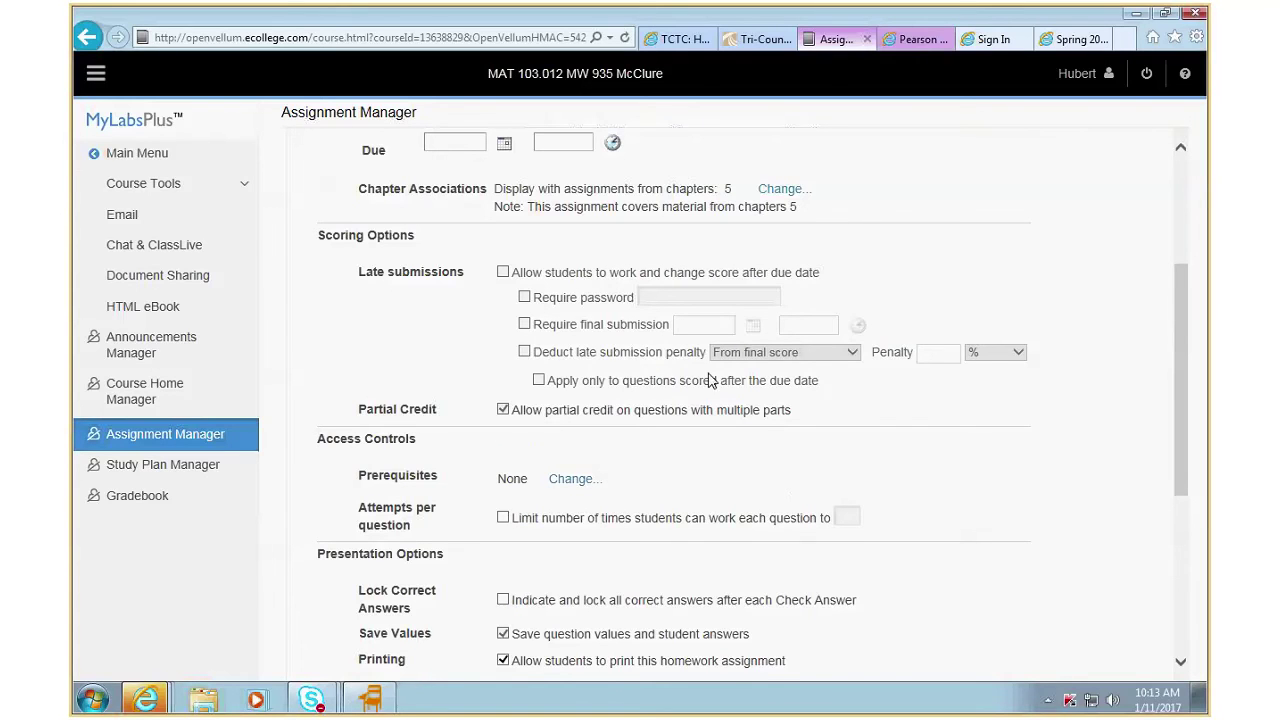
scroll(710, 380, "up", 1)
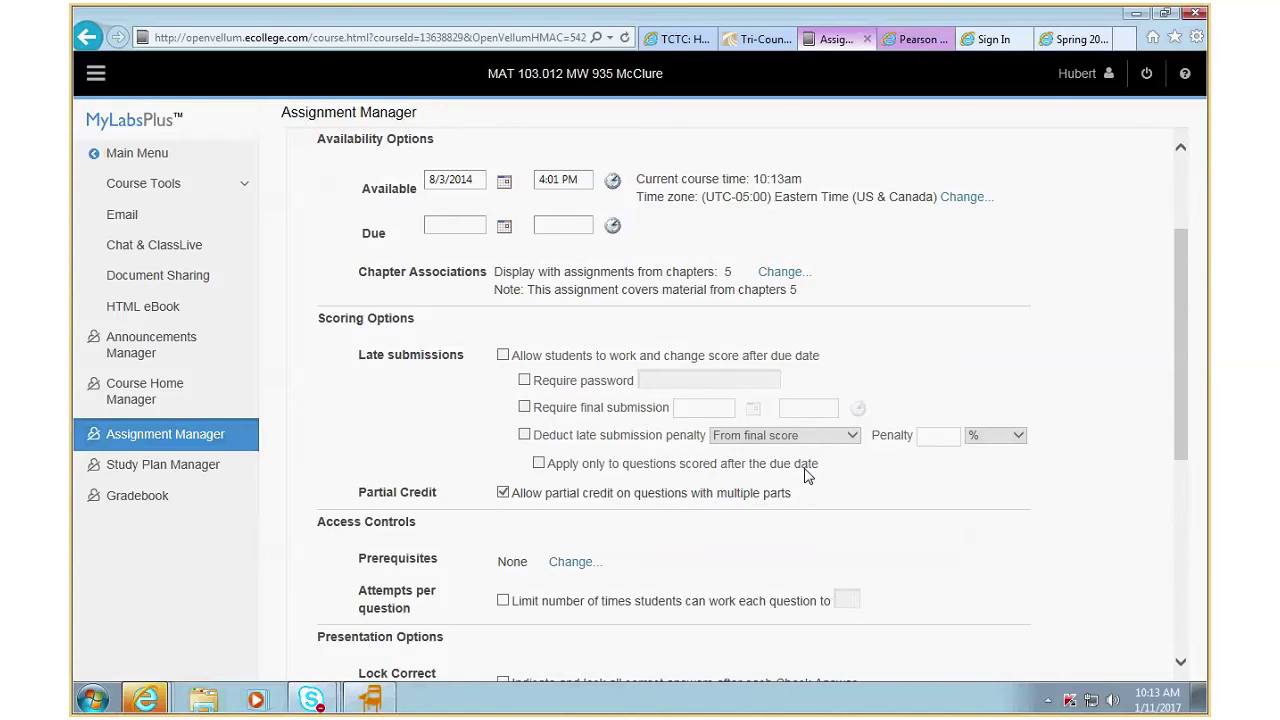
scroll(808, 477, "down", 3)
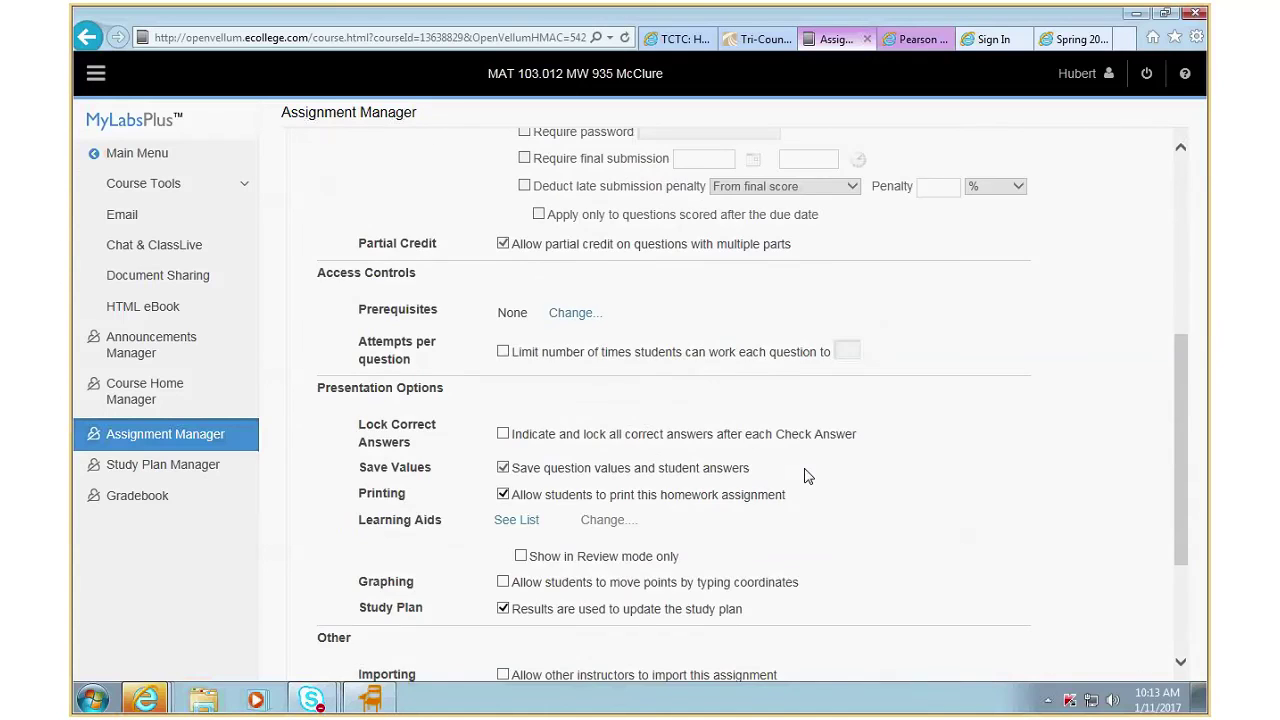
scroll(808, 477, "down", 3)
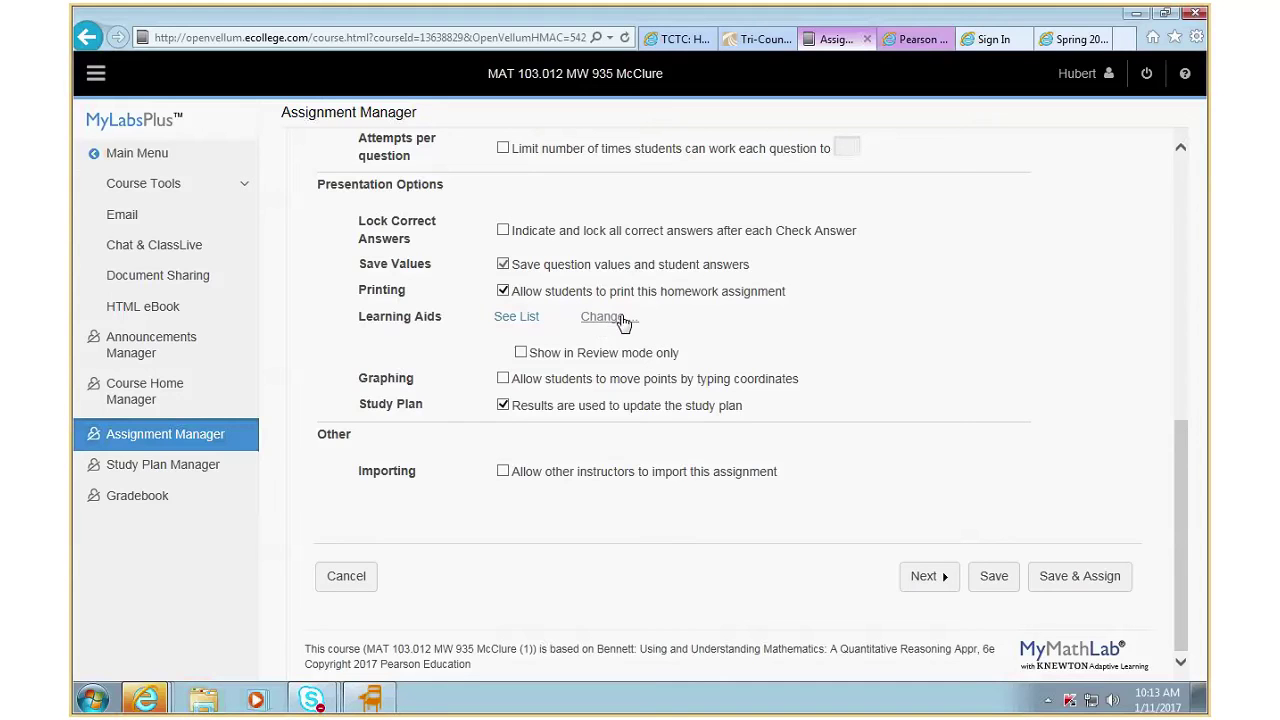
Step: Switch to the Pearson eText page and close it to return to the Section 5A homework settings
left_click(145, 698)
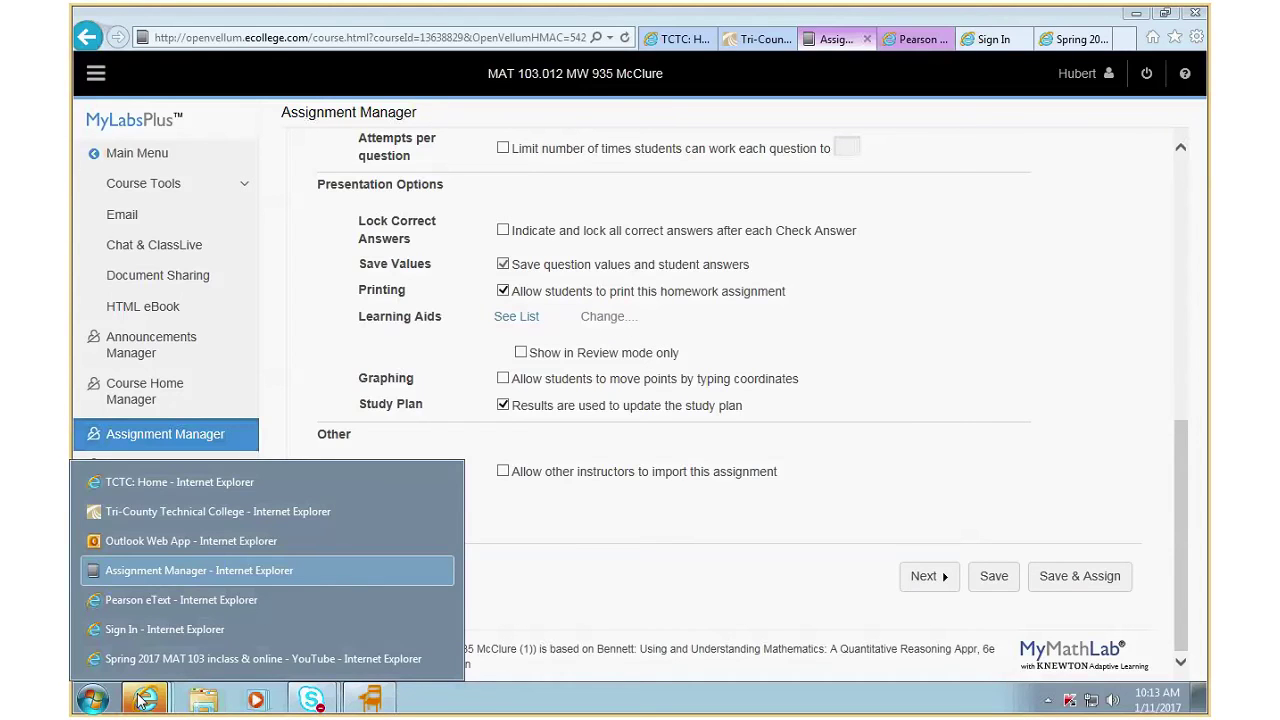
left_click(190, 602)
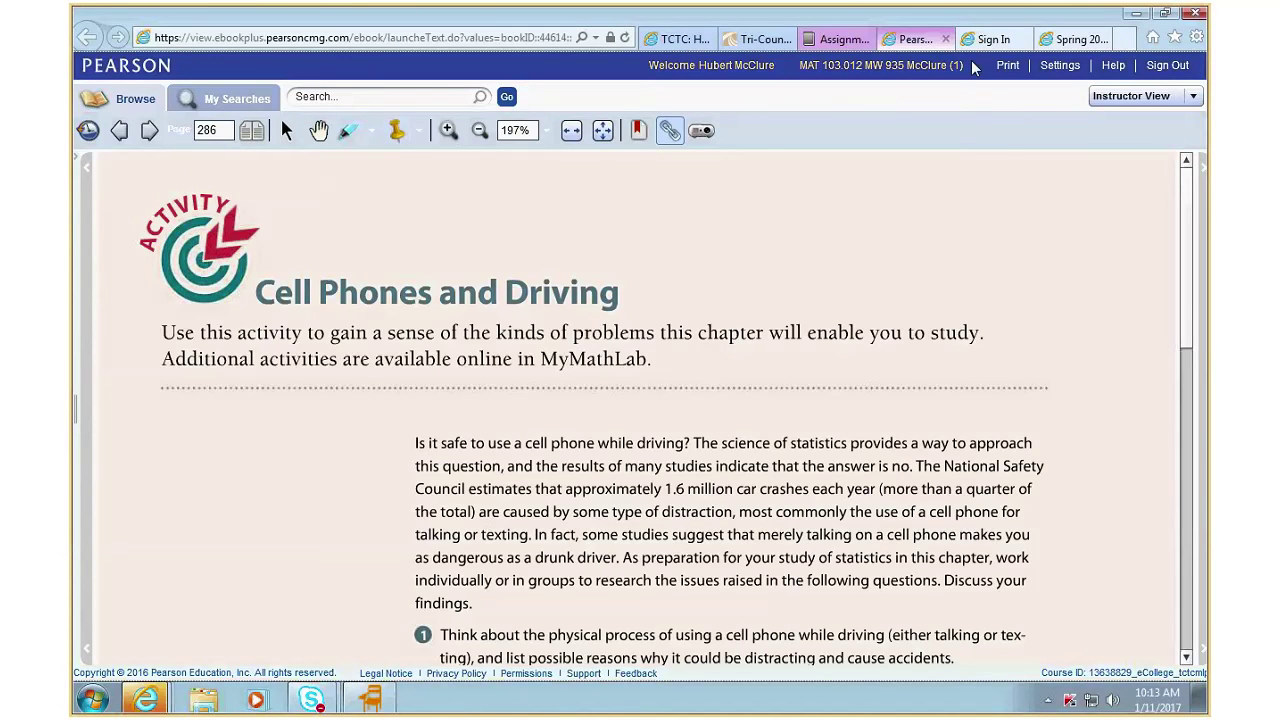
left_click(945, 39)
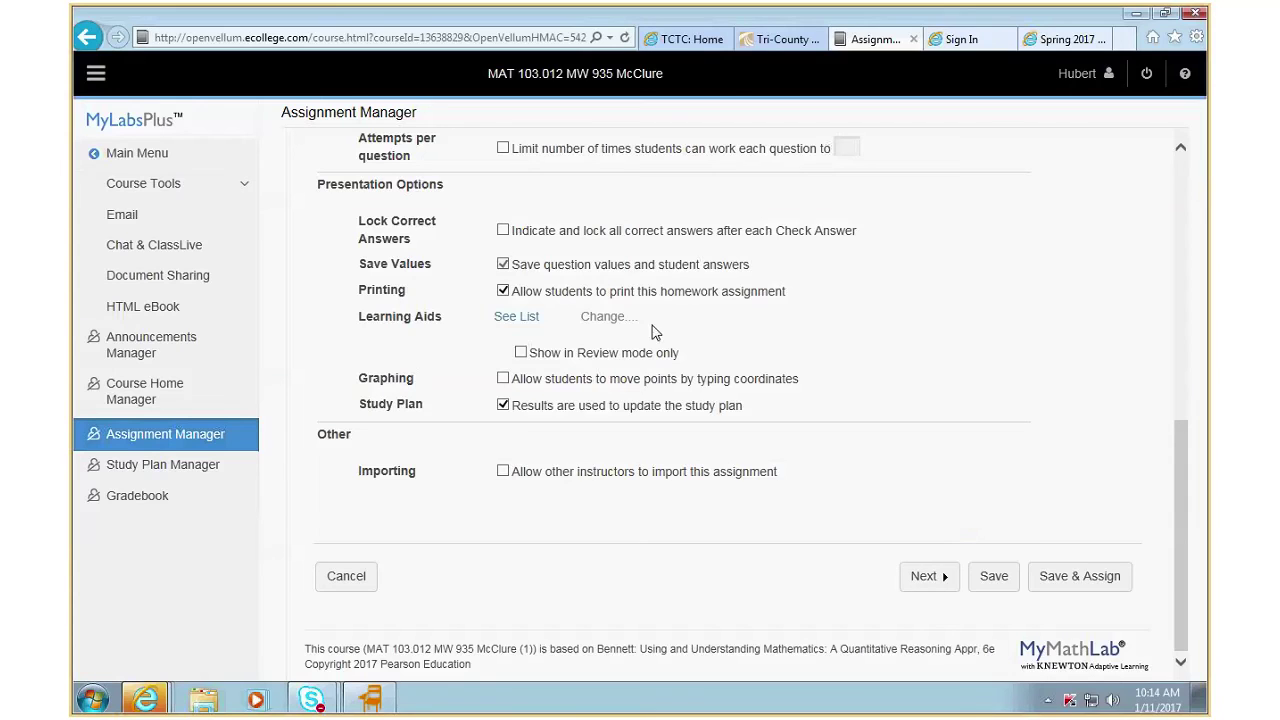
Step: Show the full list of learning aids for the Section 5A homework, try to change it and review the remaining settings
left_click(522, 316)
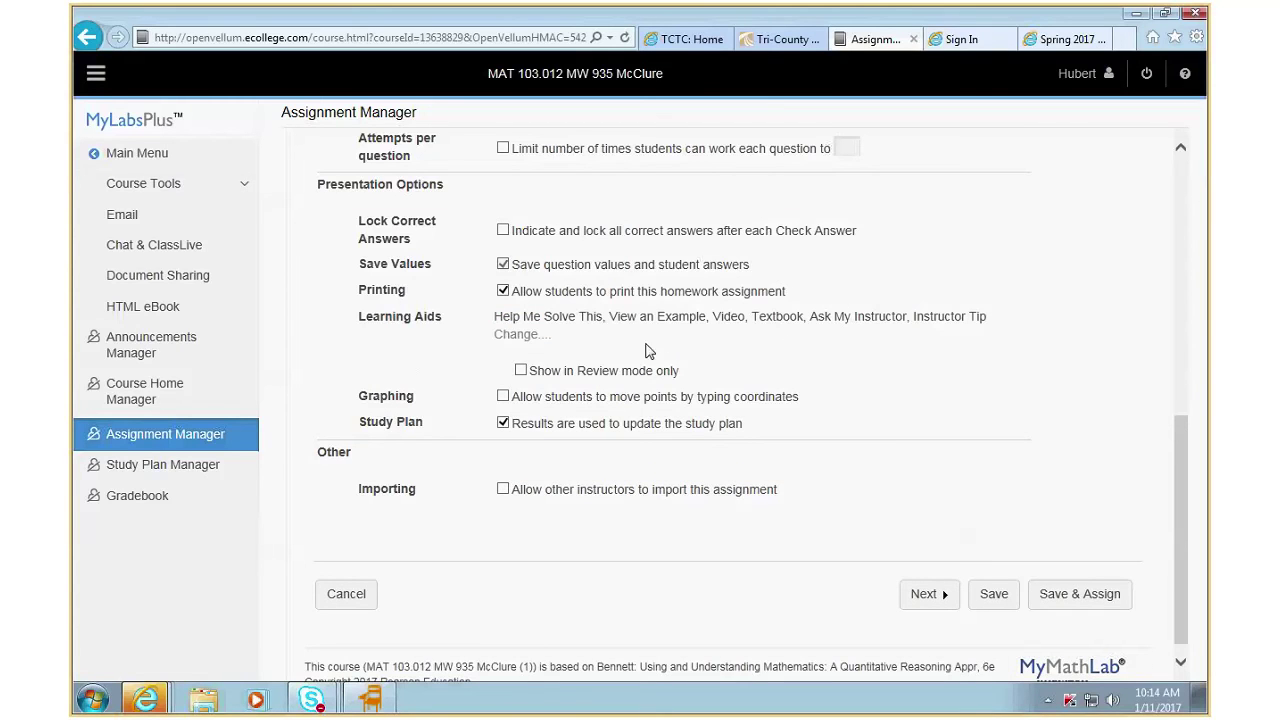
left_click(513, 341)
scroll(695, 353, "up", 1)
scroll(695, 353, "up", 4)
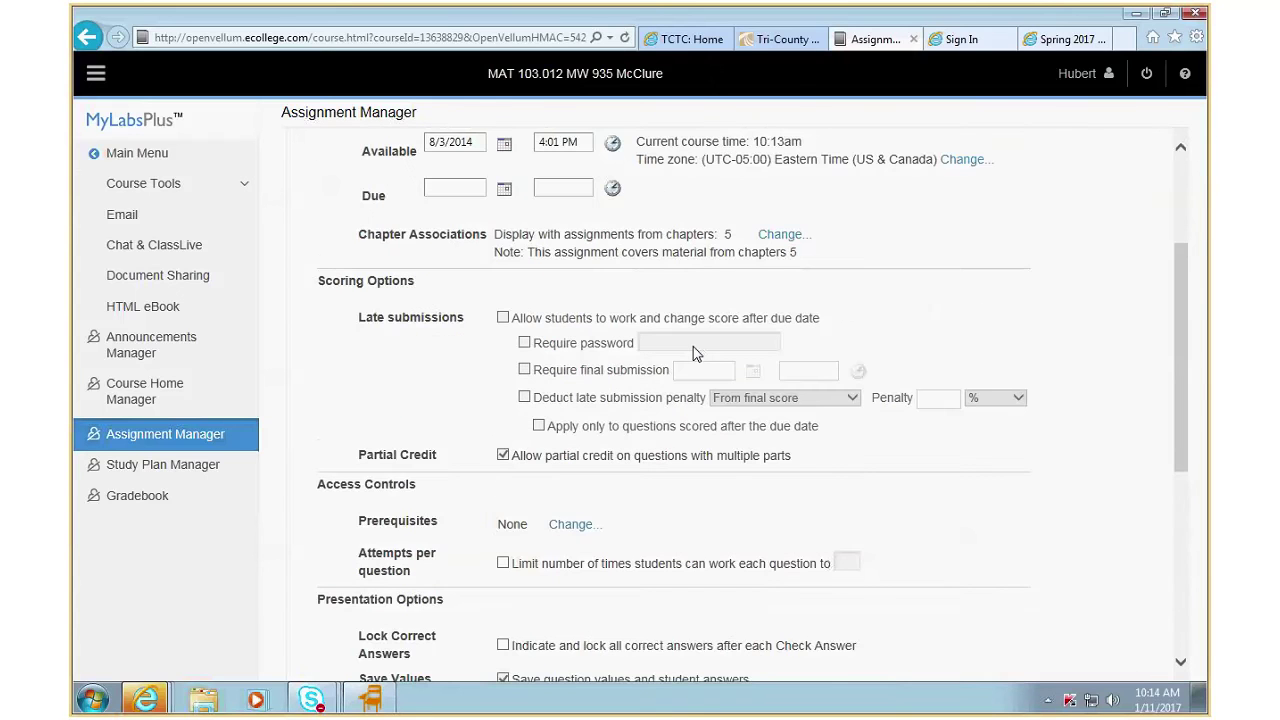
scroll(695, 353, "down", 2)
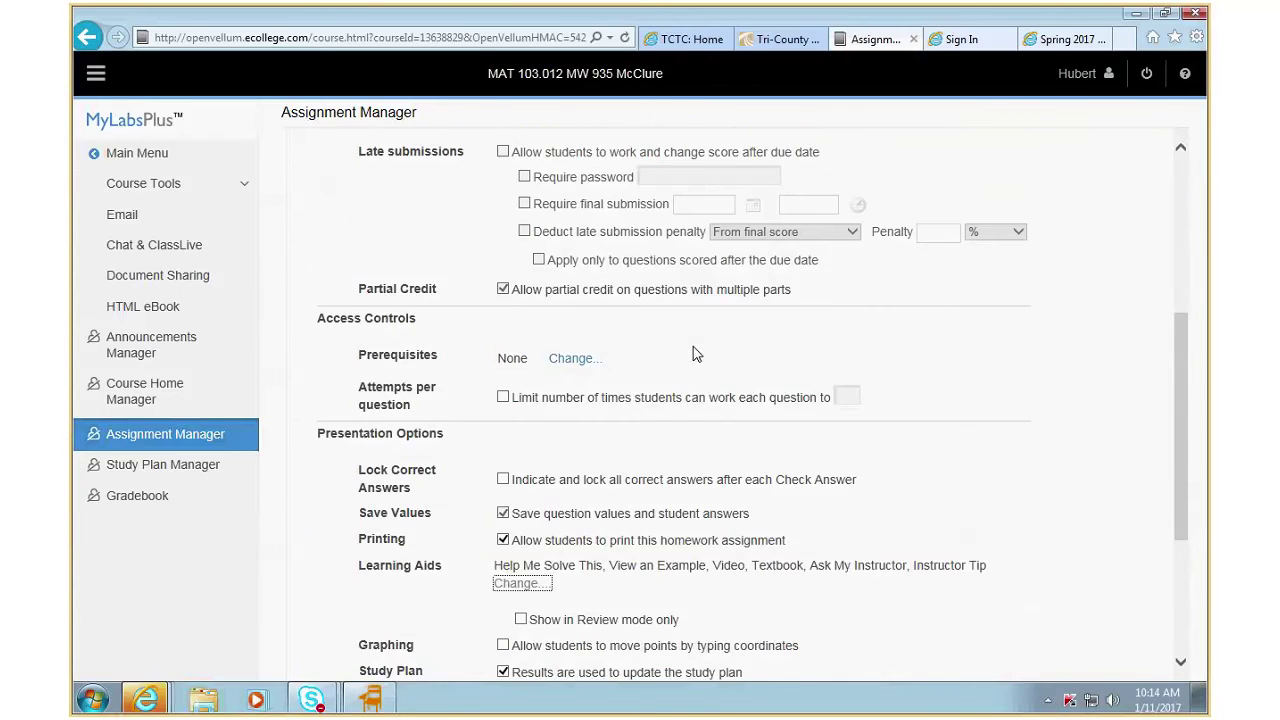
scroll(695, 353, "down", 3)
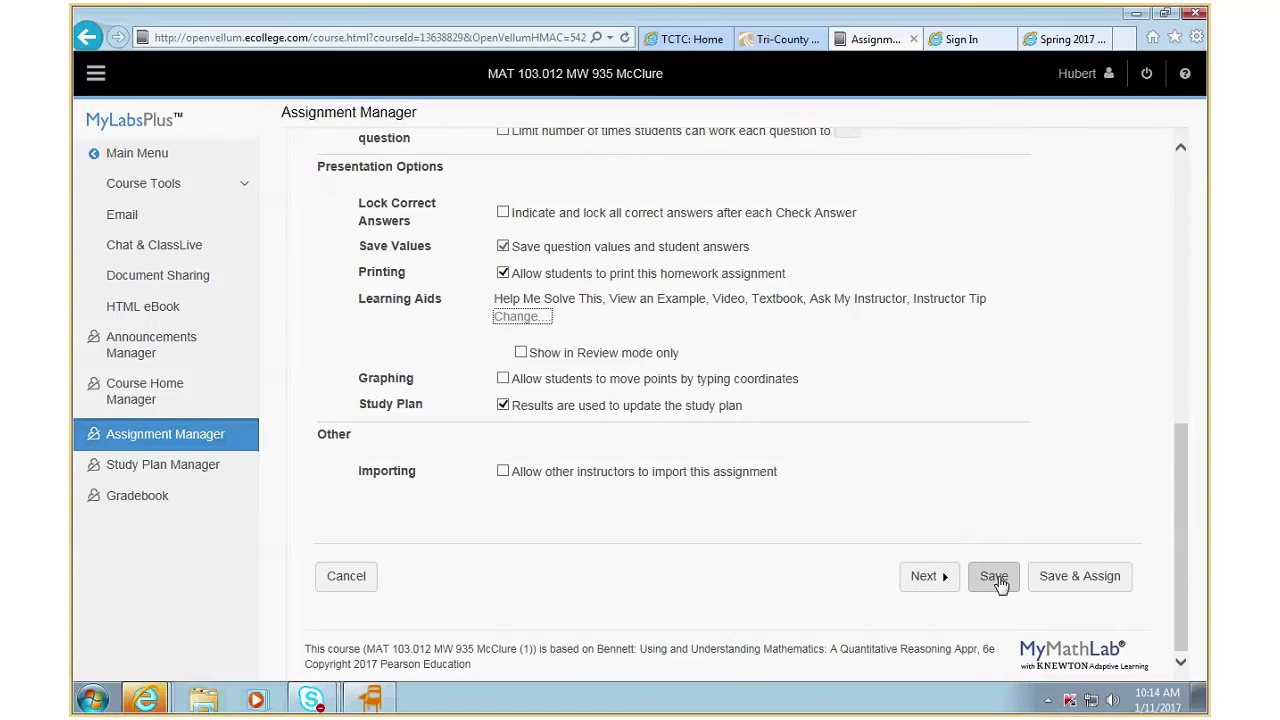
Step: Try to save the Section 5A homework settings, review the options and leave the settings page without saving
left_click(995, 578)
scroll(772, 430, "up", 2)
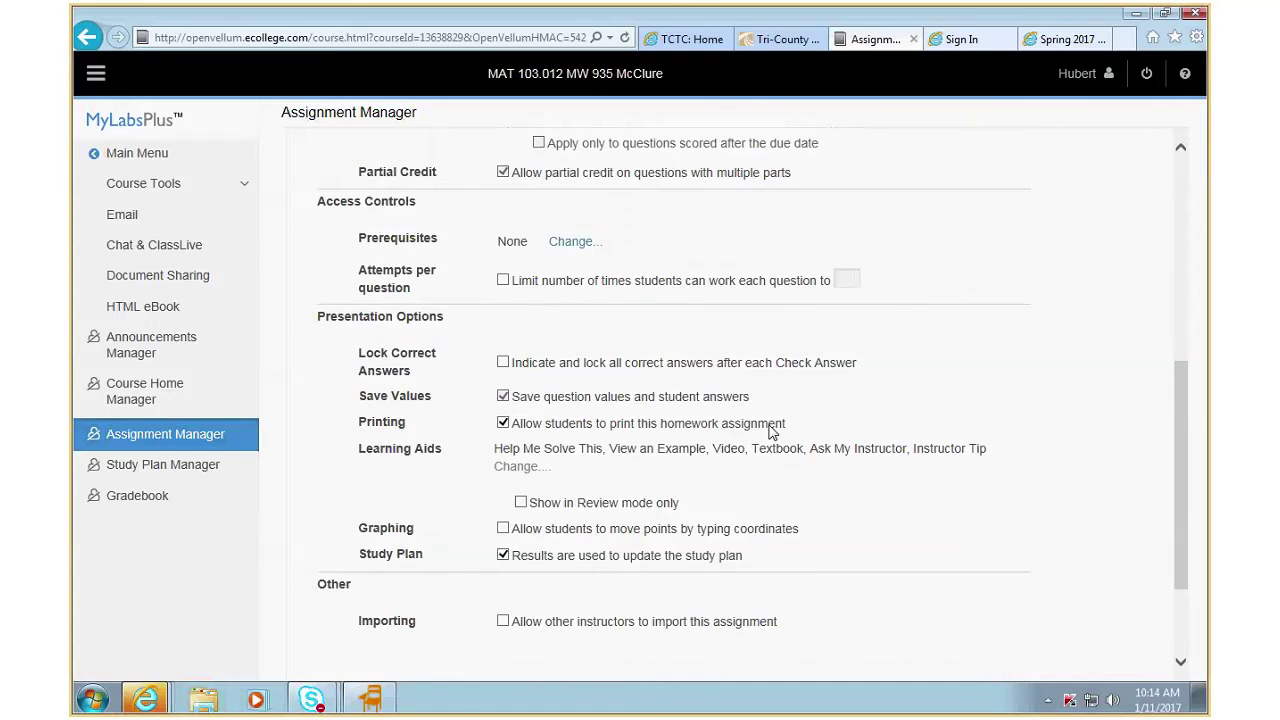
scroll(772, 430, "up", 5)
scroll(772, 430, "down", 7)
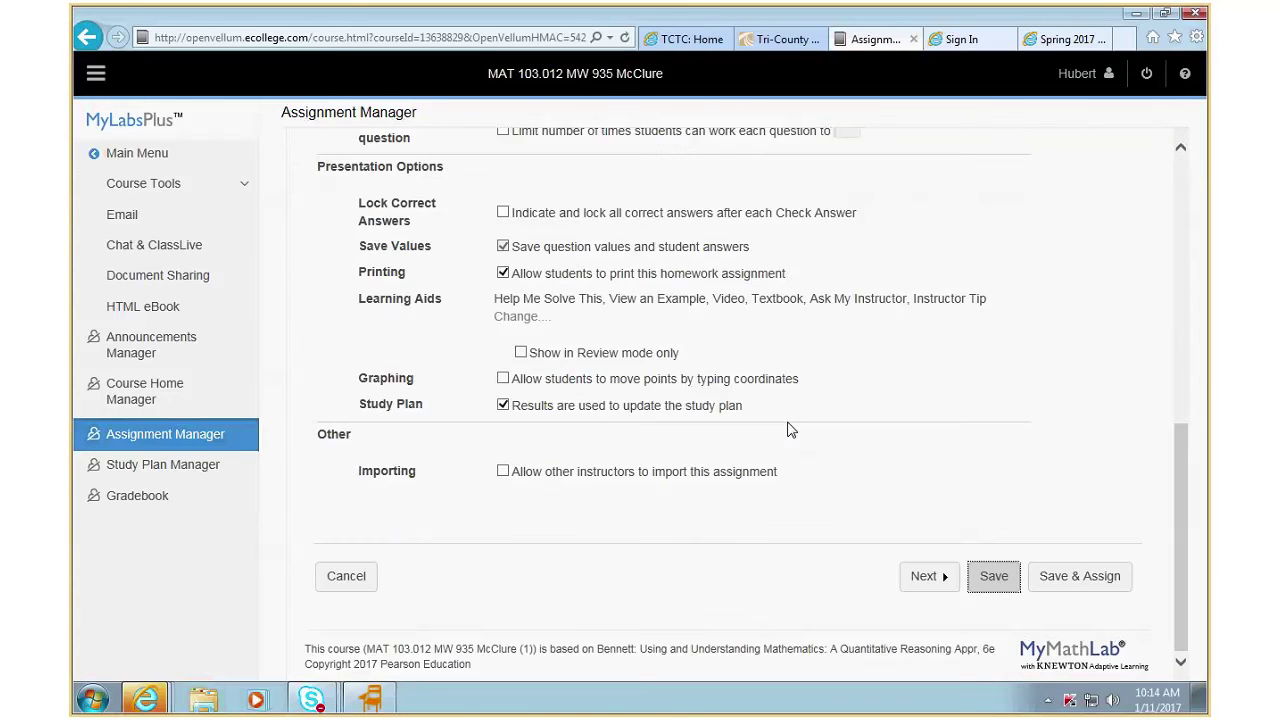
left_click(346, 576)
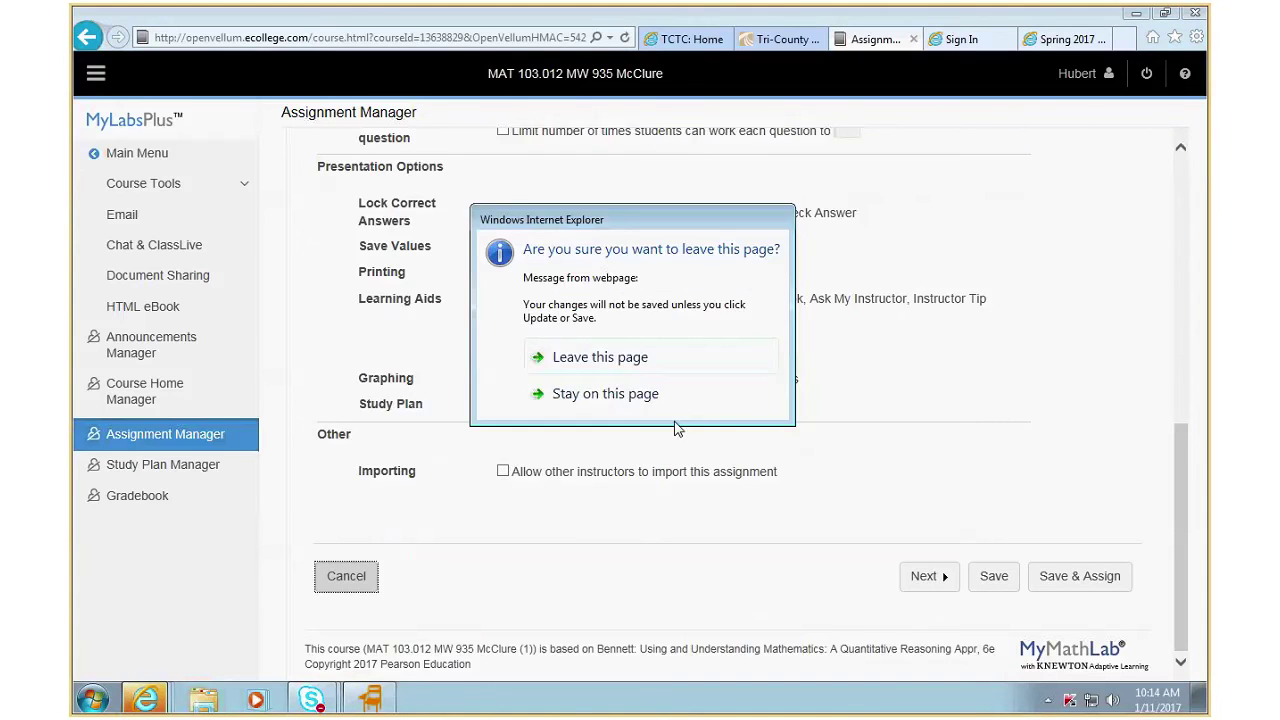
left_click(686, 362)
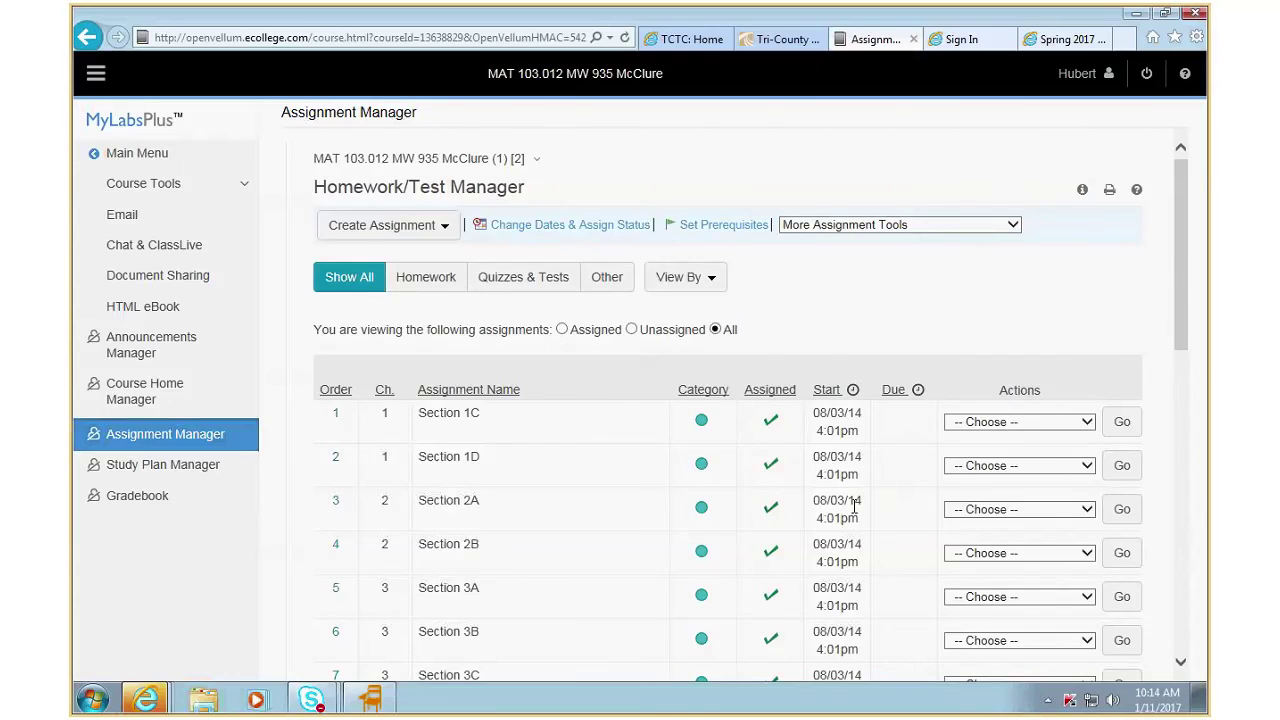
Step: Open the Section 5A homework for editing from the Homework/Test Manager's assignment list
scroll(855, 510, "down", 3)
scroll(523, 592, "down", 1)
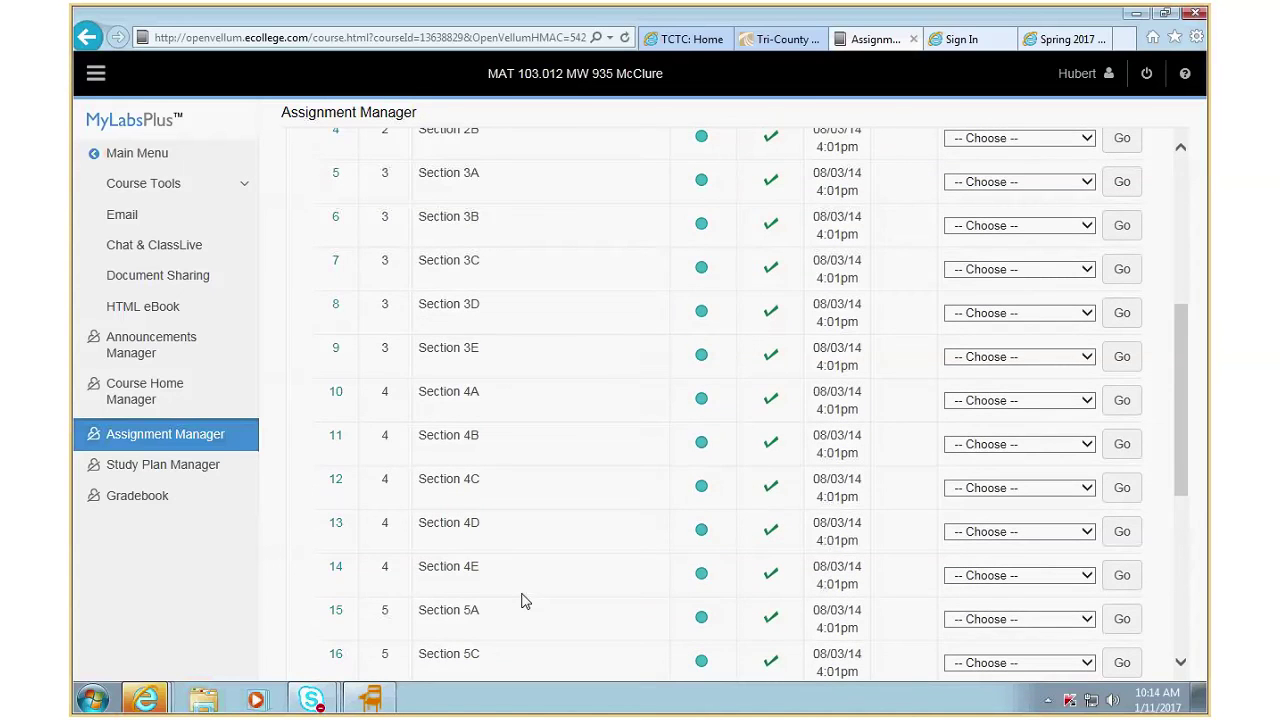
scroll(612, 600, "down", 2)
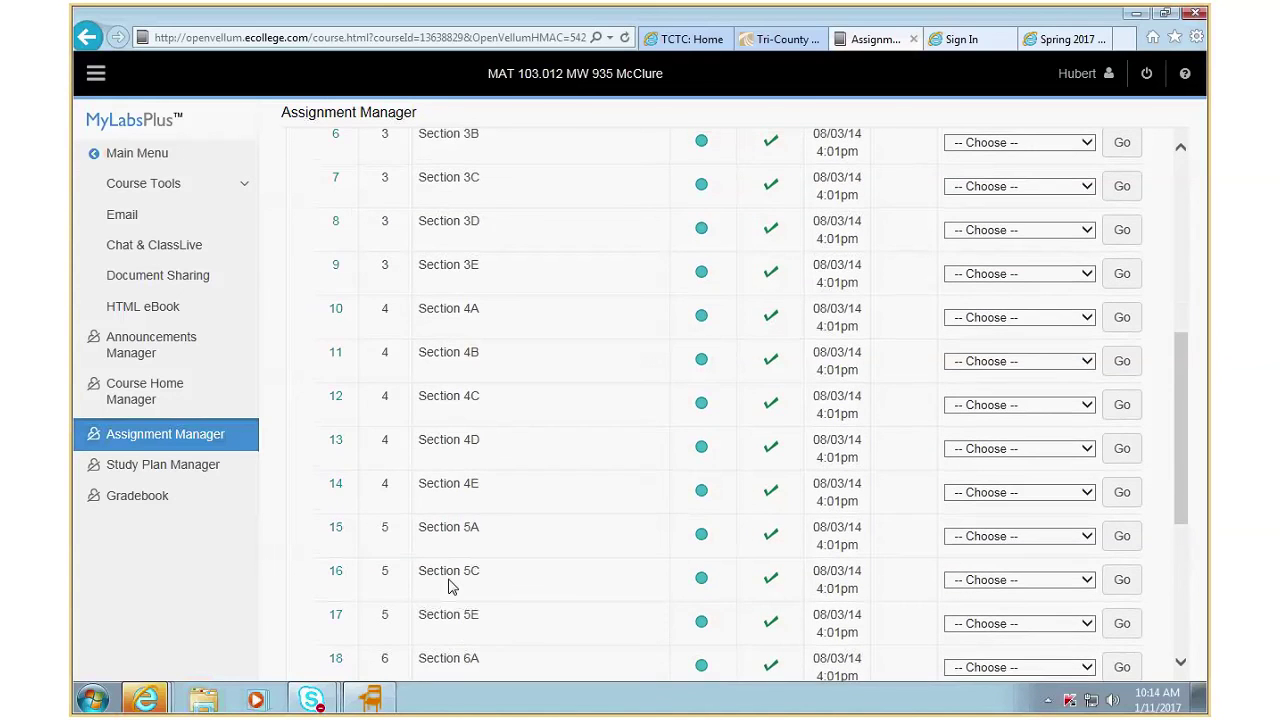
left_click(1016, 590)
left_click(995, 568)
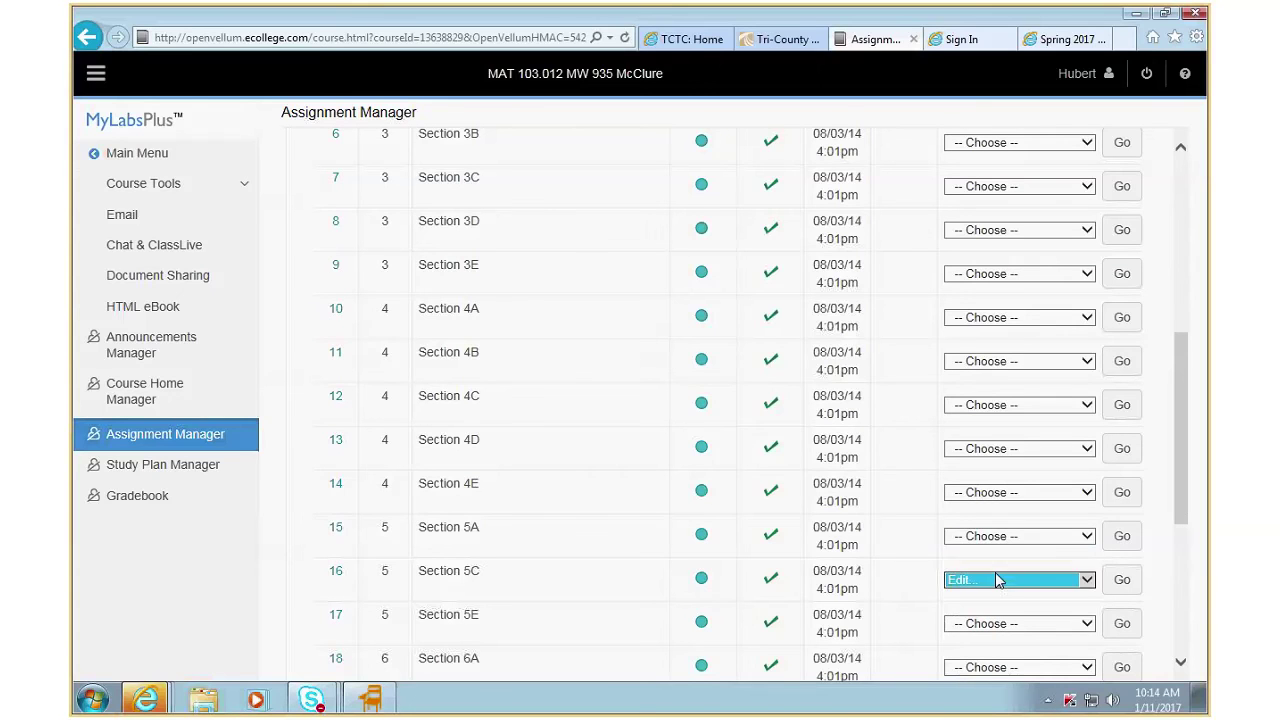
left_click(1122, 536)
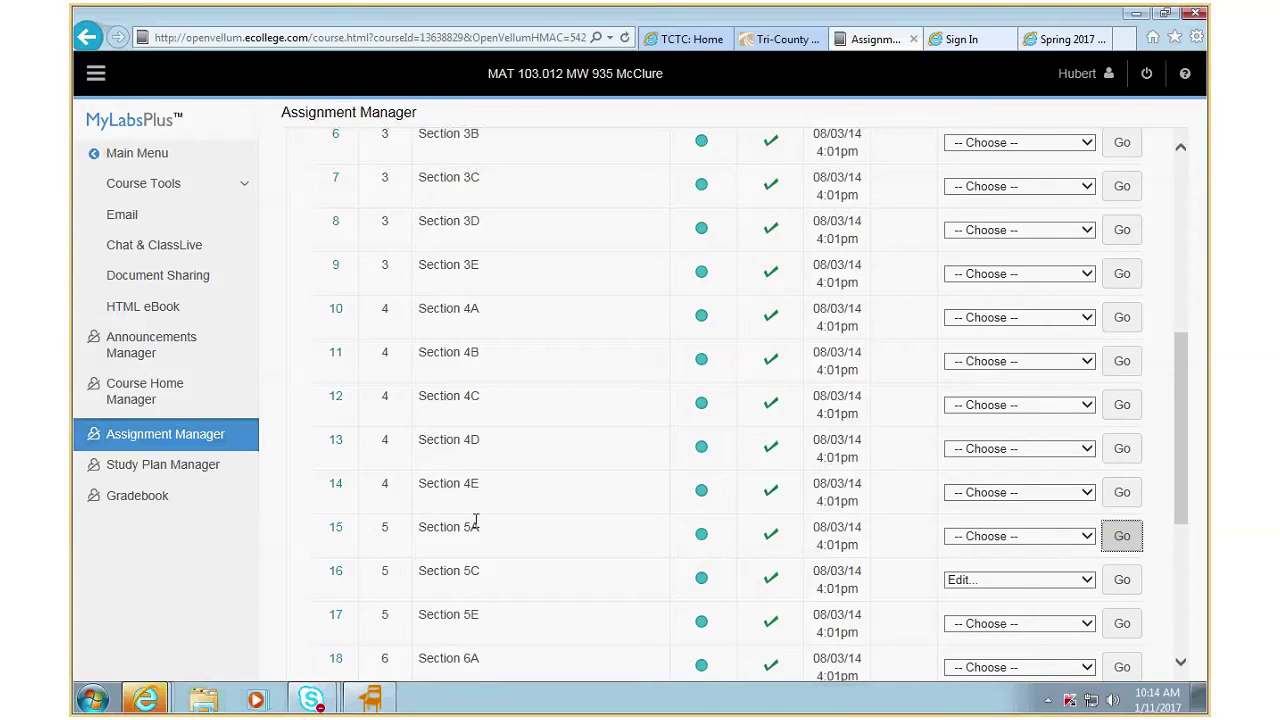
left_click(1084, 538)
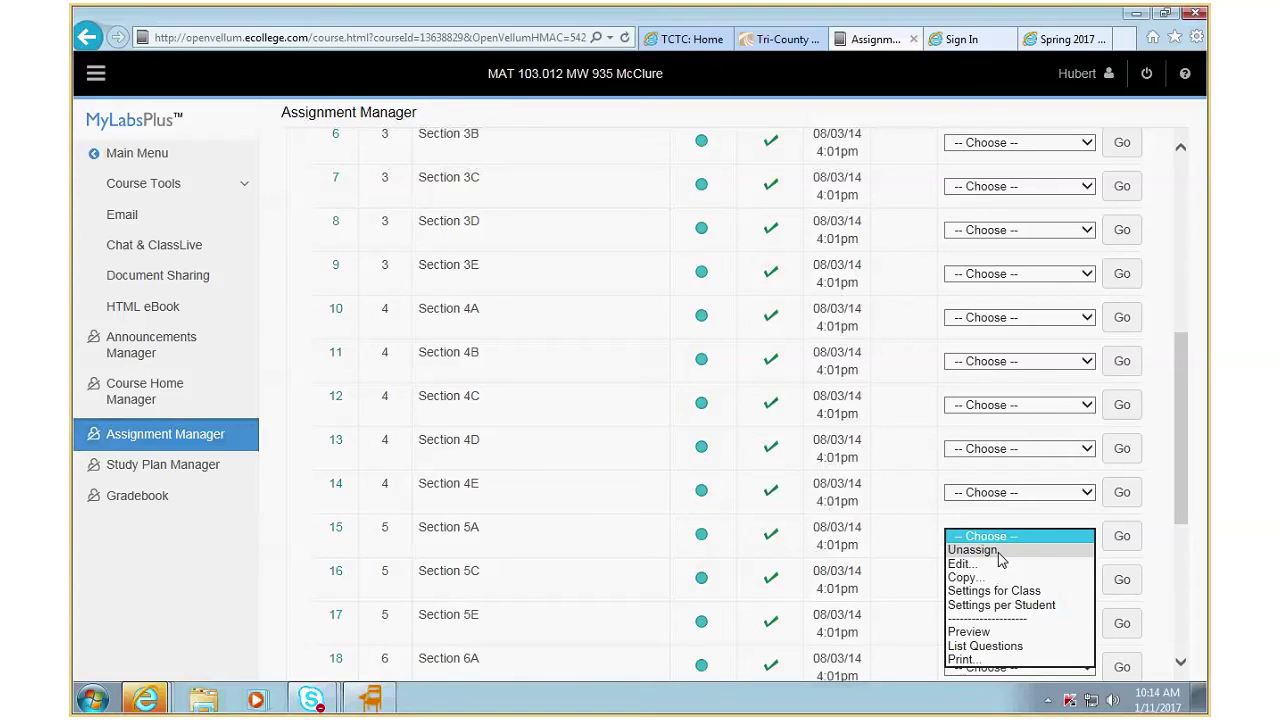
left_click(958, 564)
left_click(1121, 535)
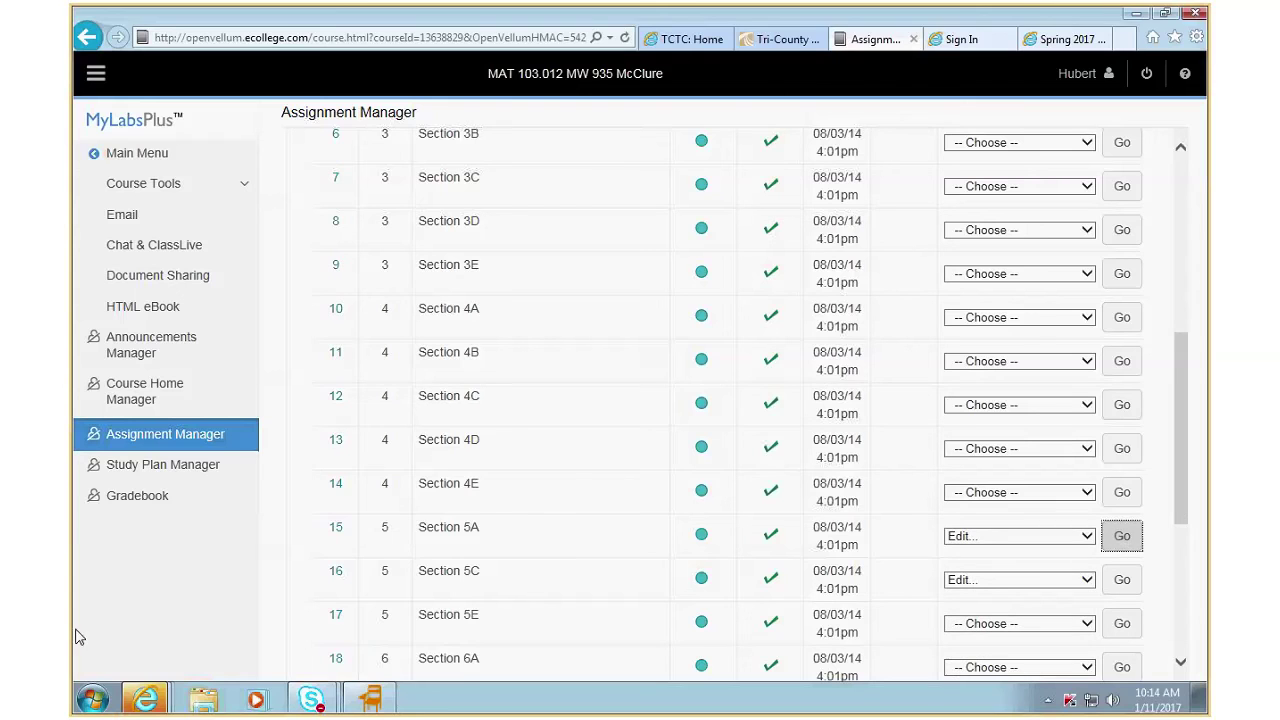
left_click(145, 703)
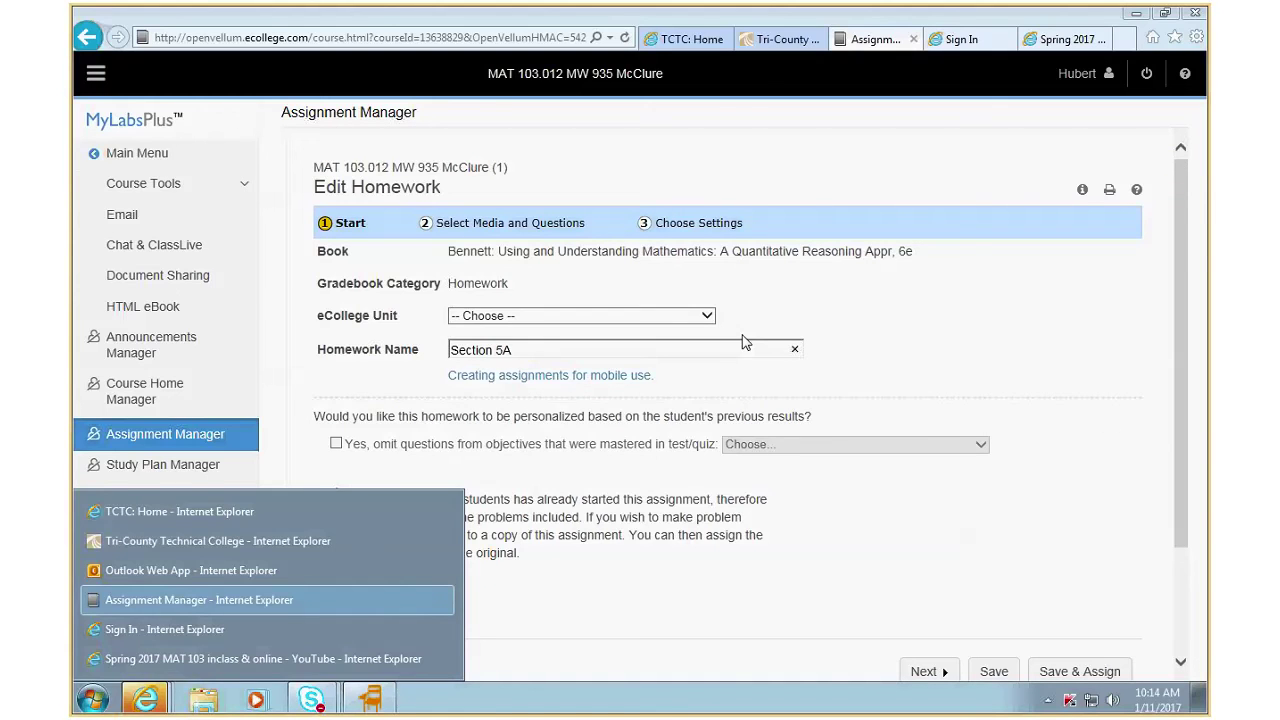
Step: Set the Section 5A homework's eCollege Unit to Course Home and continue to its Choose Settings stage
left_click(483, 316)
left_click(488, 289)
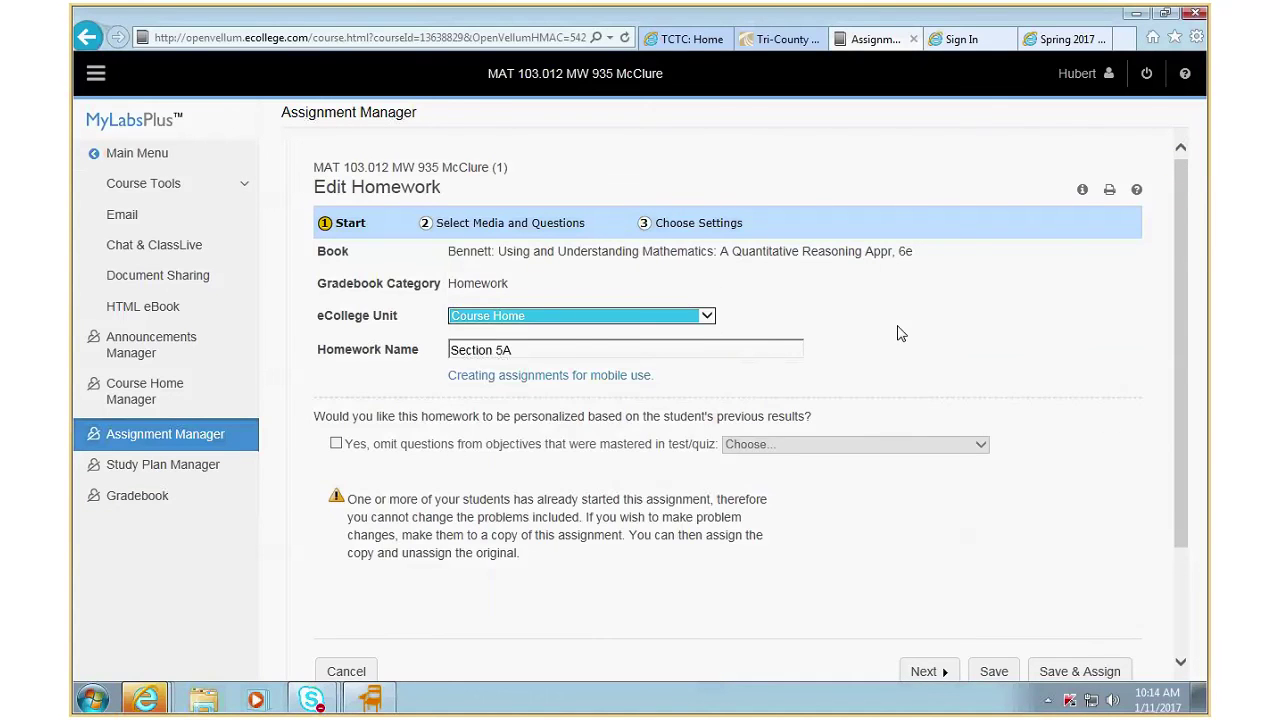
scroll(940, 335, "down", 3)
left_click(924, 525)
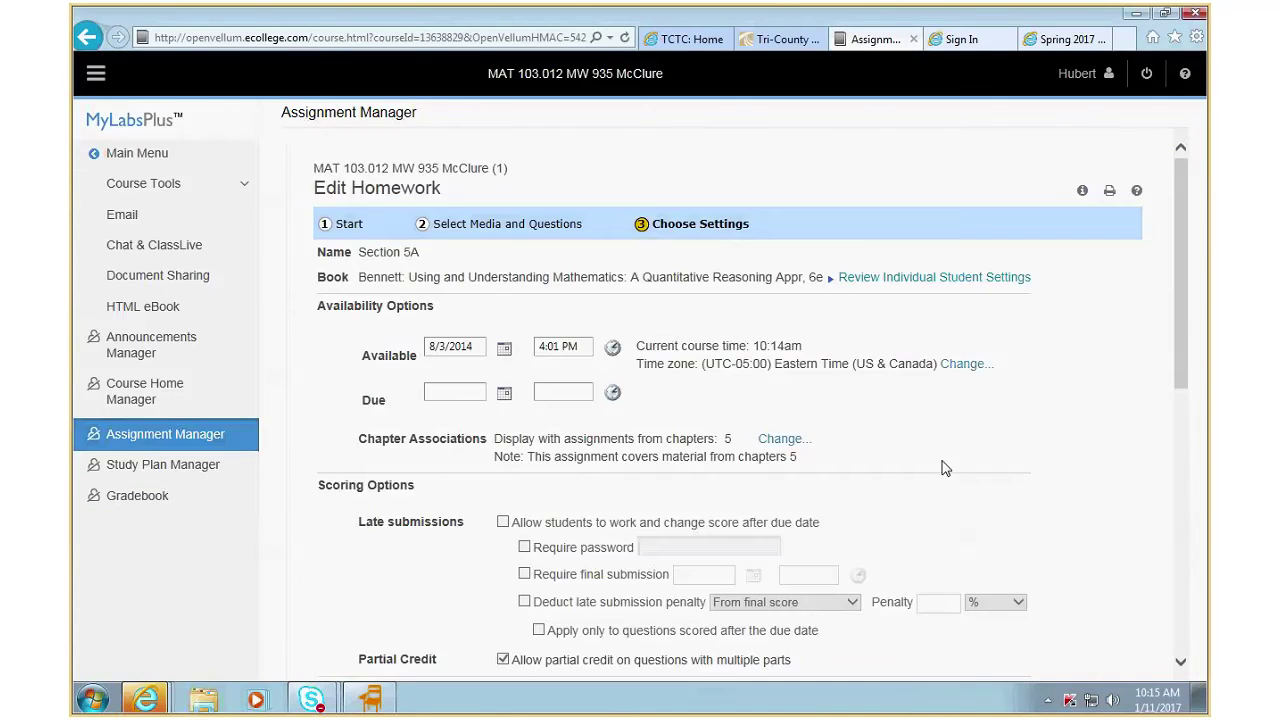
Step: Review the Section 5A homework's scoring, access and presentation options and save the homework
scroll(950, 460, "down", 5)
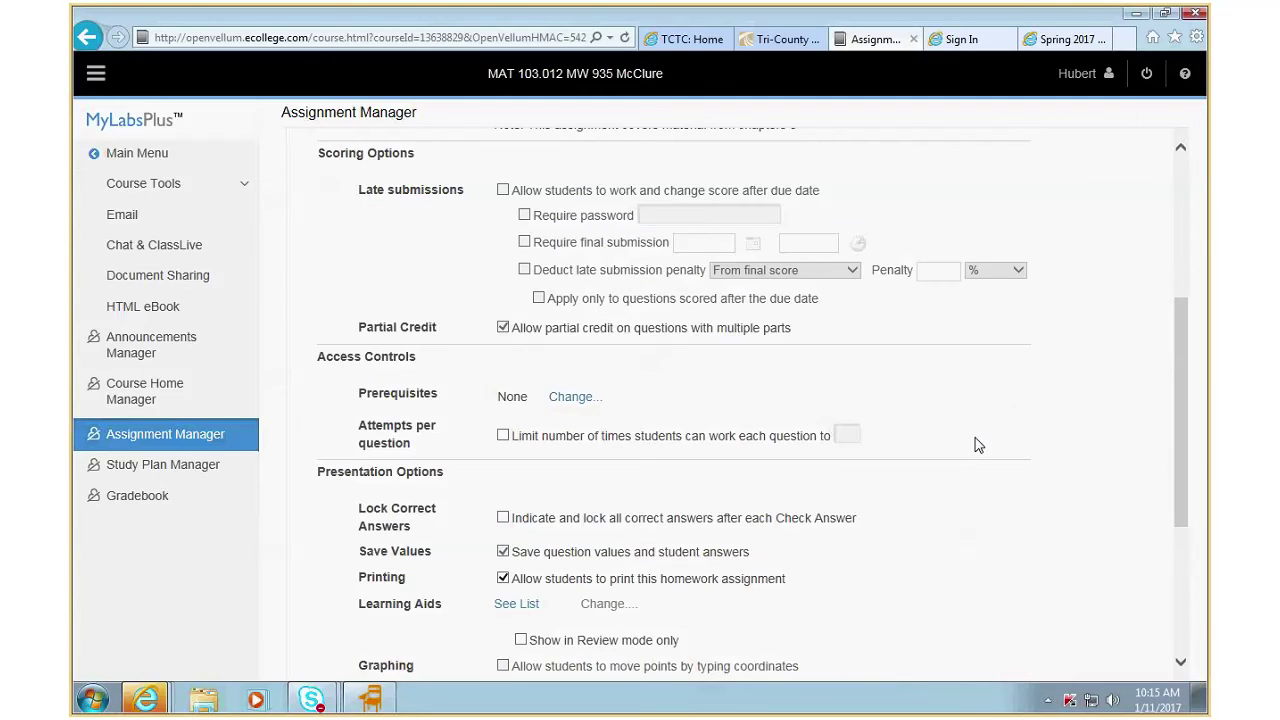
scroll(978, 445, "down", 5)
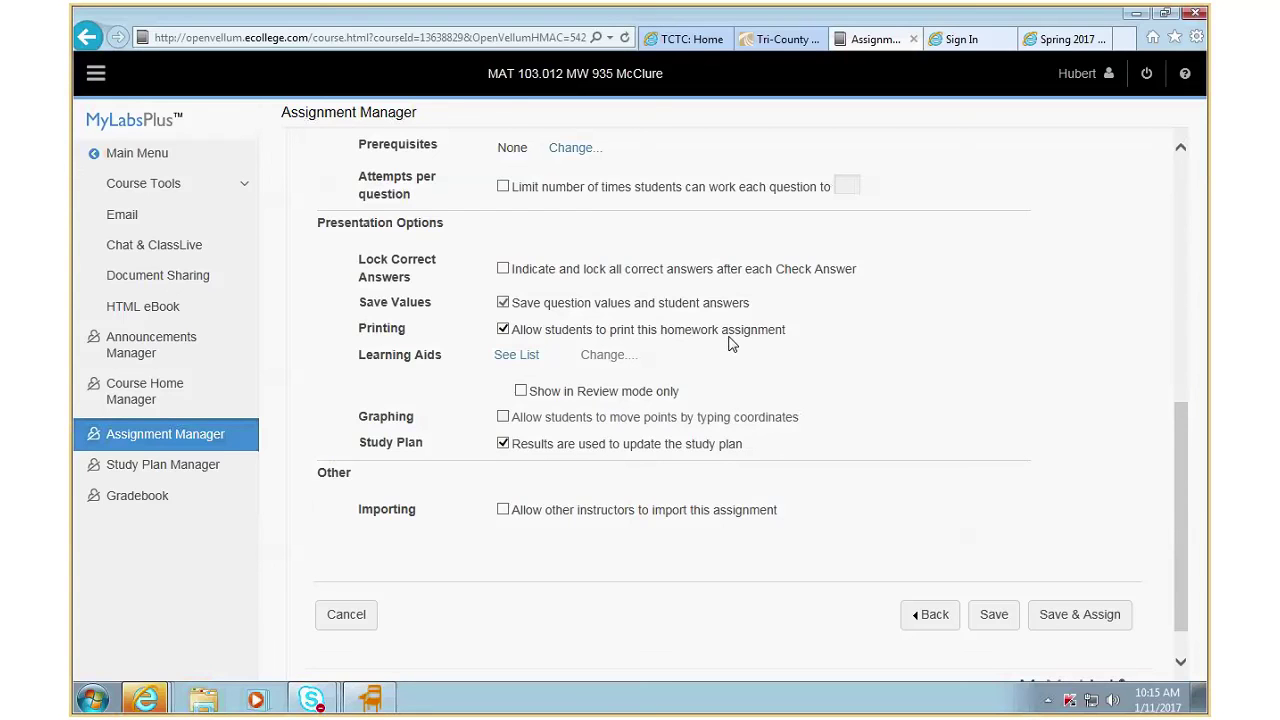
left_click(1000, 620)
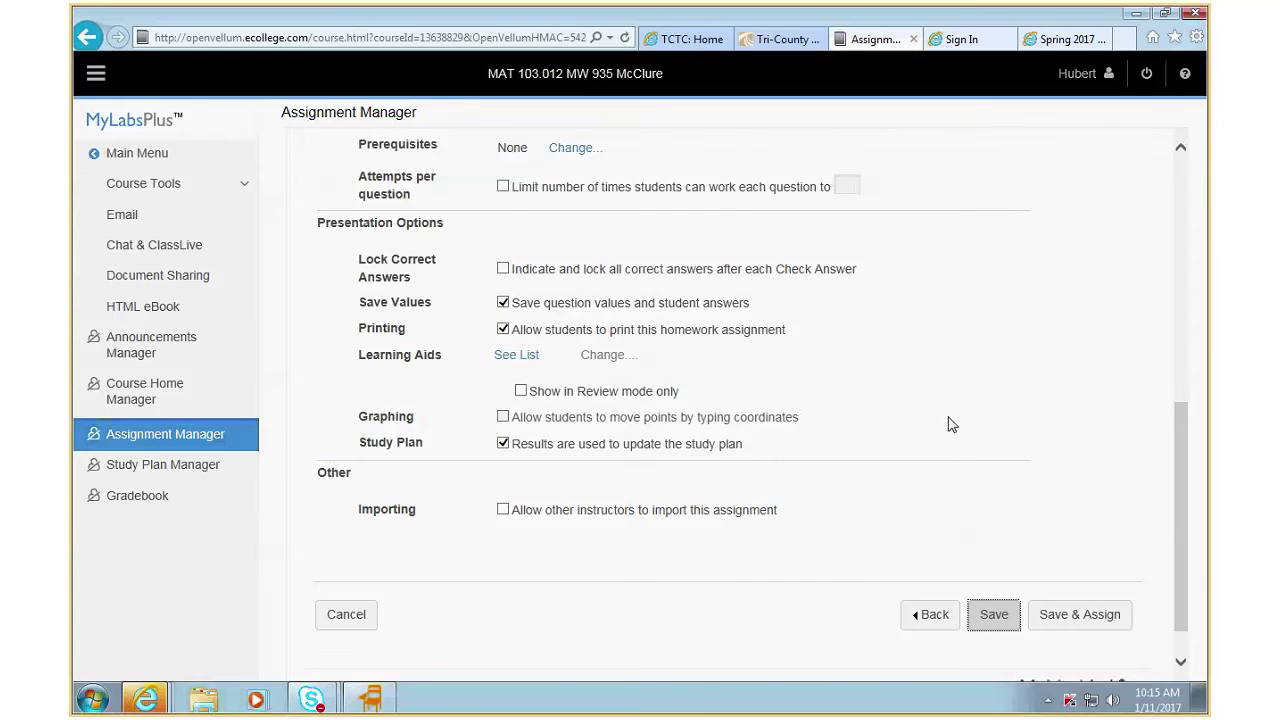
left_click(739, 415)
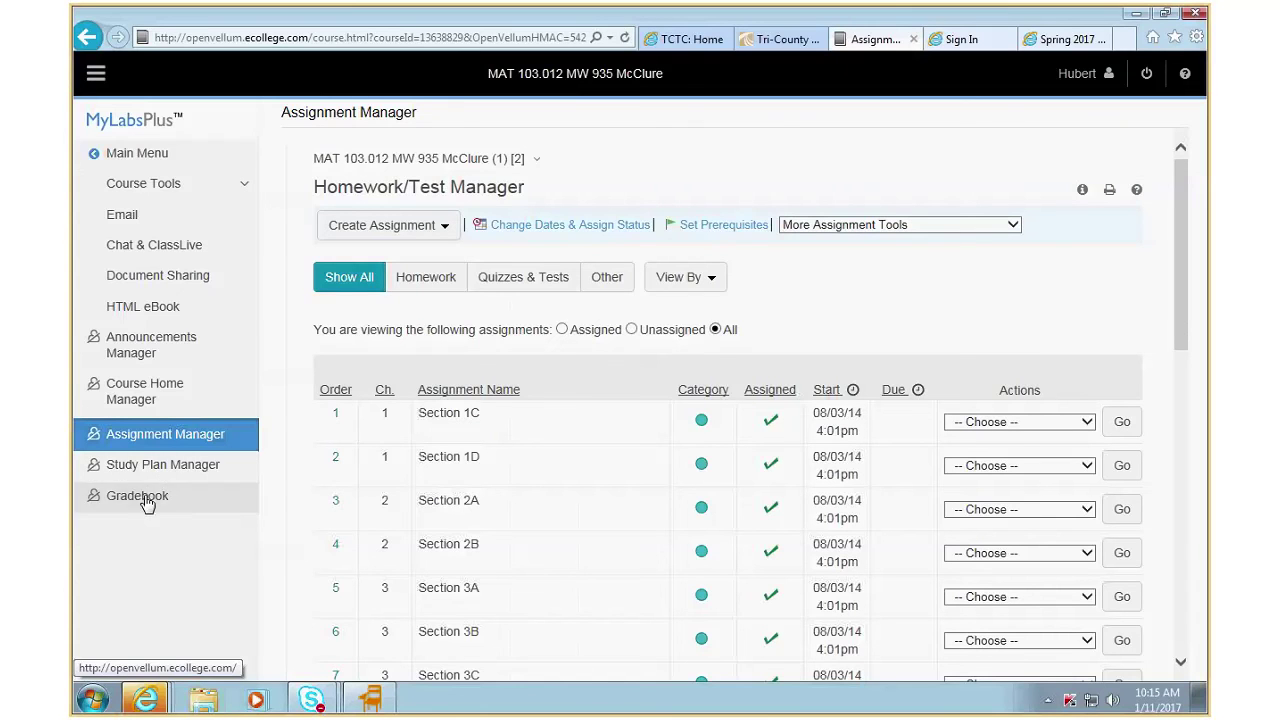
Step: Open the course's Homework list, accept the AutoComplete offer and check the list for Section 5A
left_click(137, 155)
left_click(136, 312)
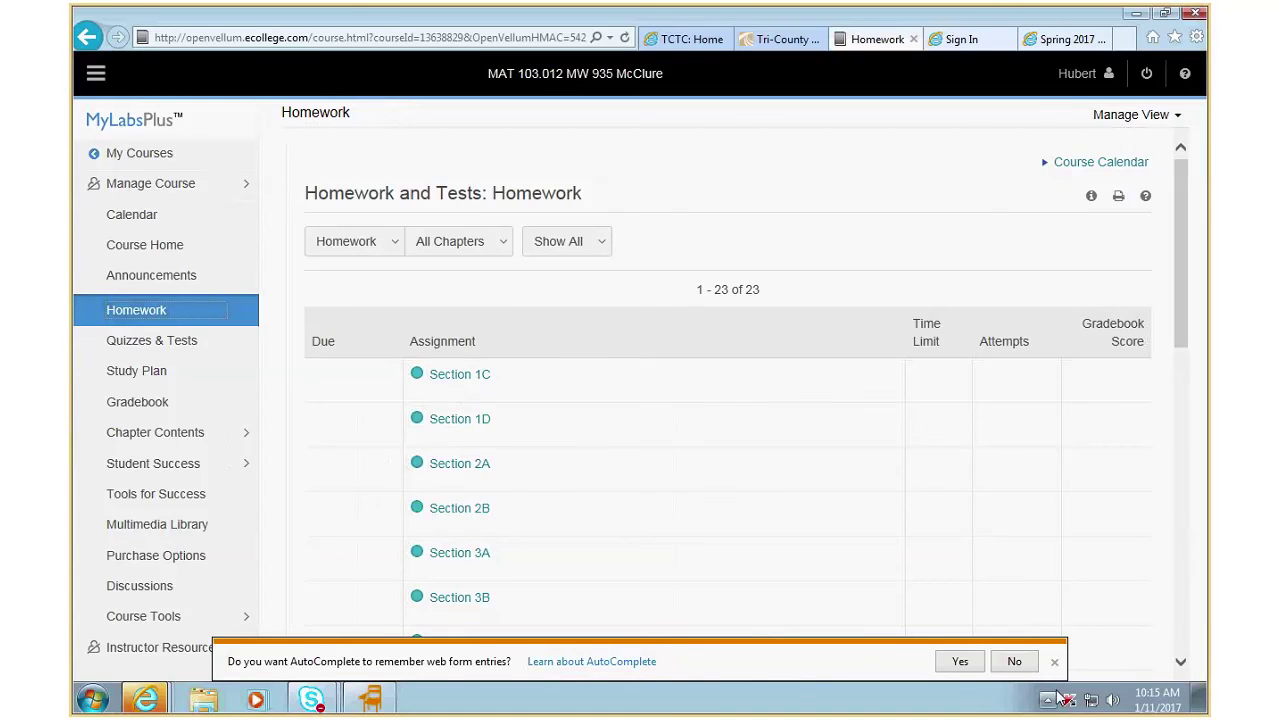
left_click(978, 666)
scroll(560, 414, "down", 5)
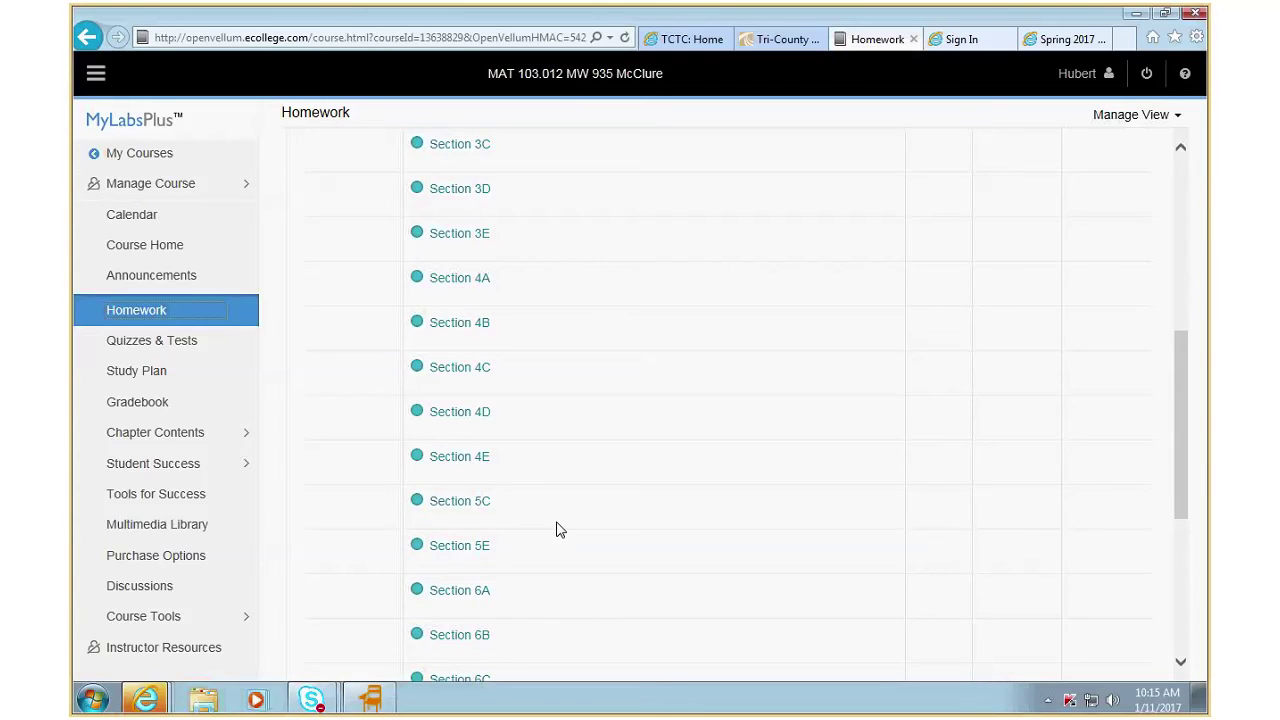
scroll(560, 530, "up", 5)
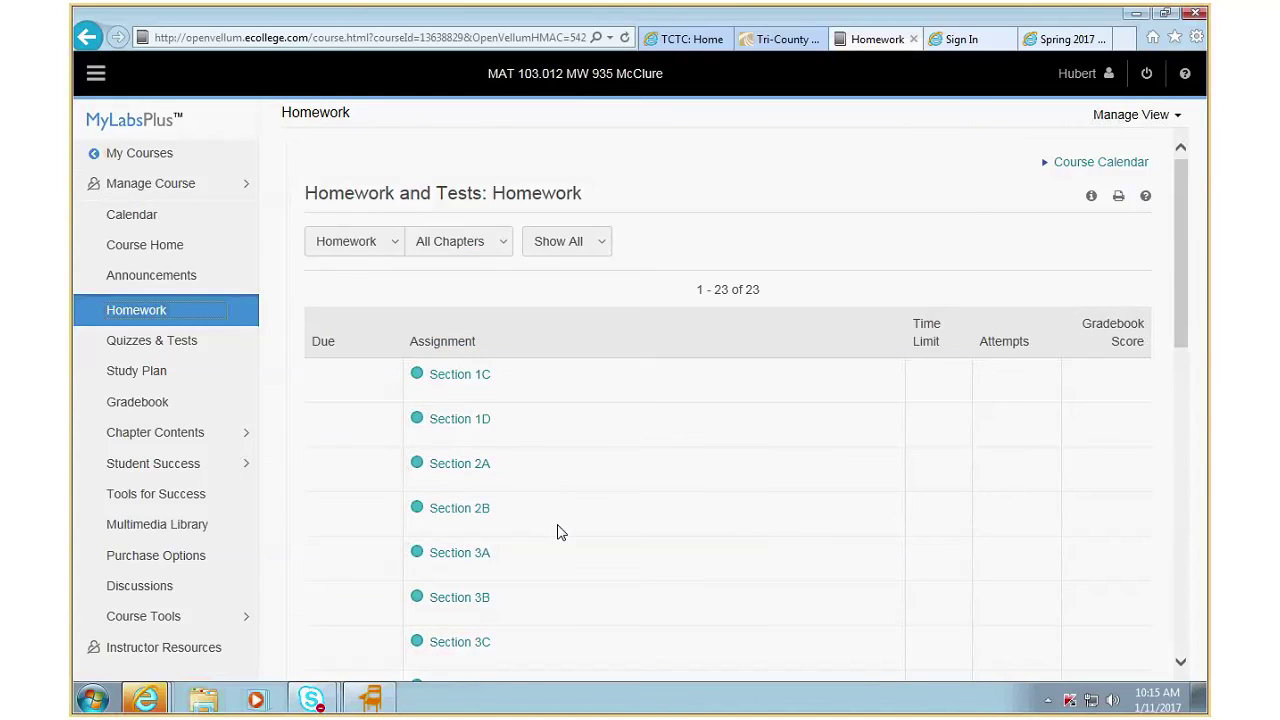
scroll(560, 533, "down", 10)
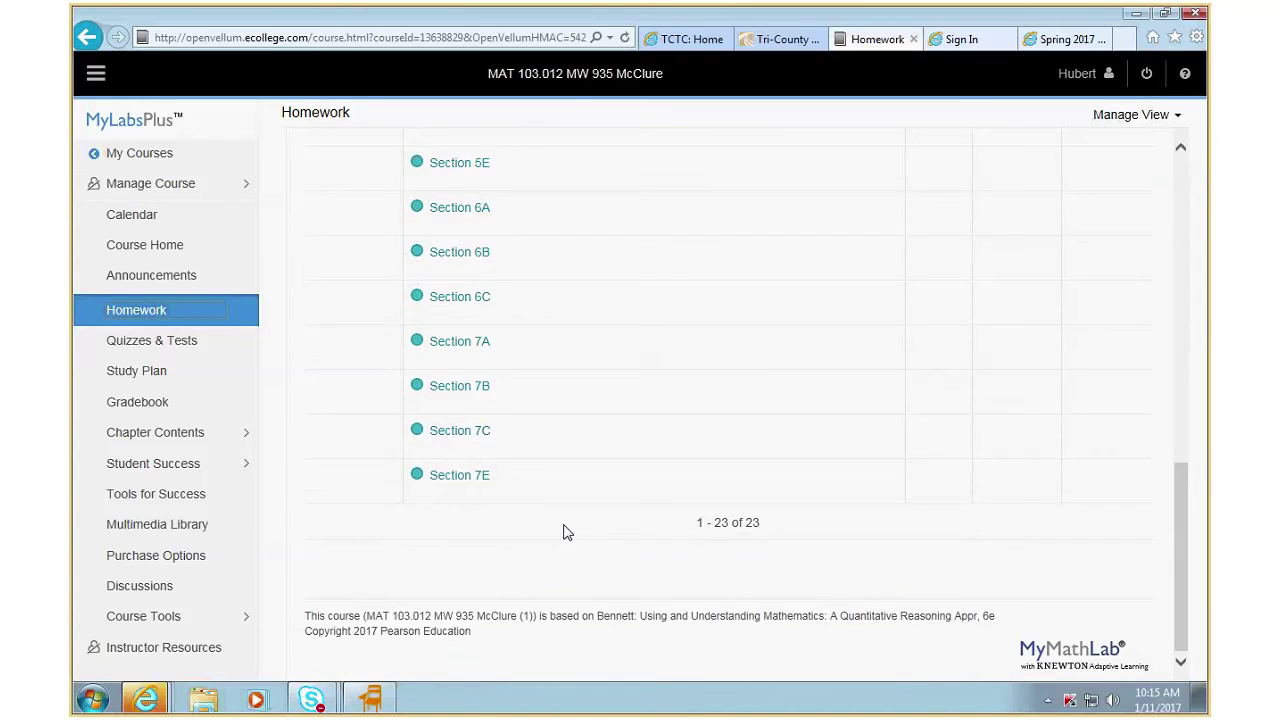
scroll(563, 532, "up", 2)
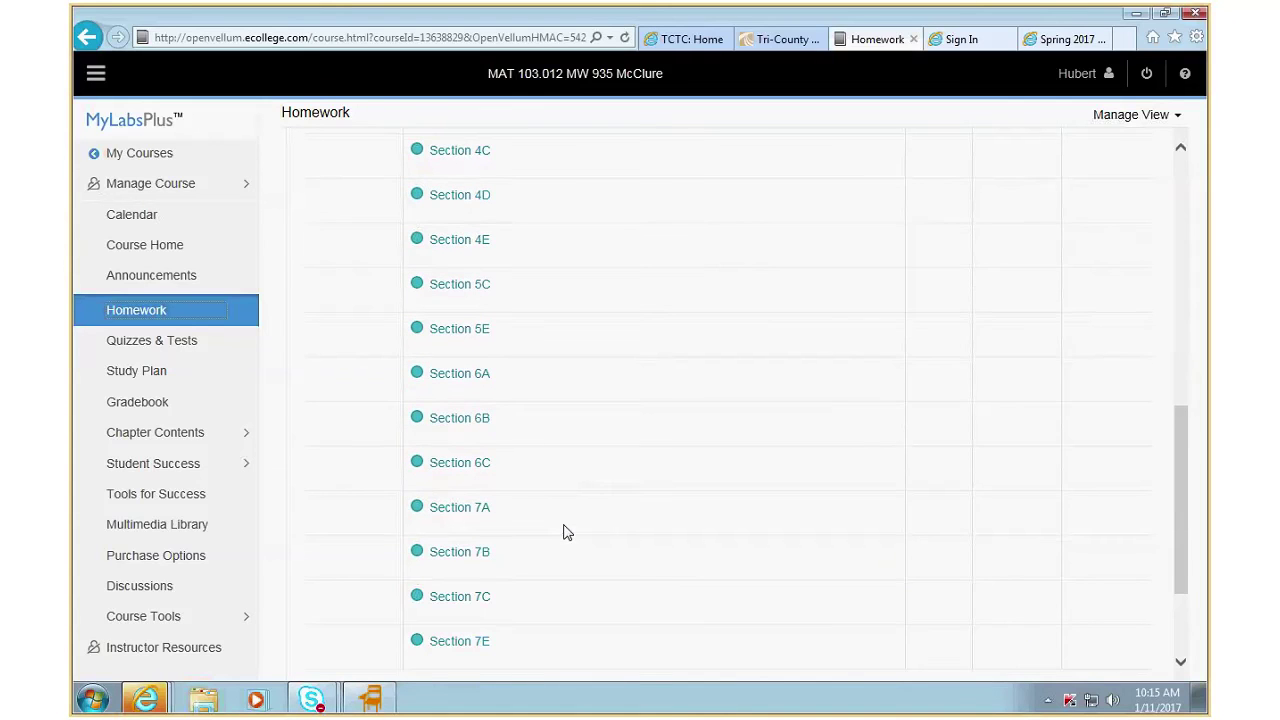
scroll(563, 532, "up", 7)
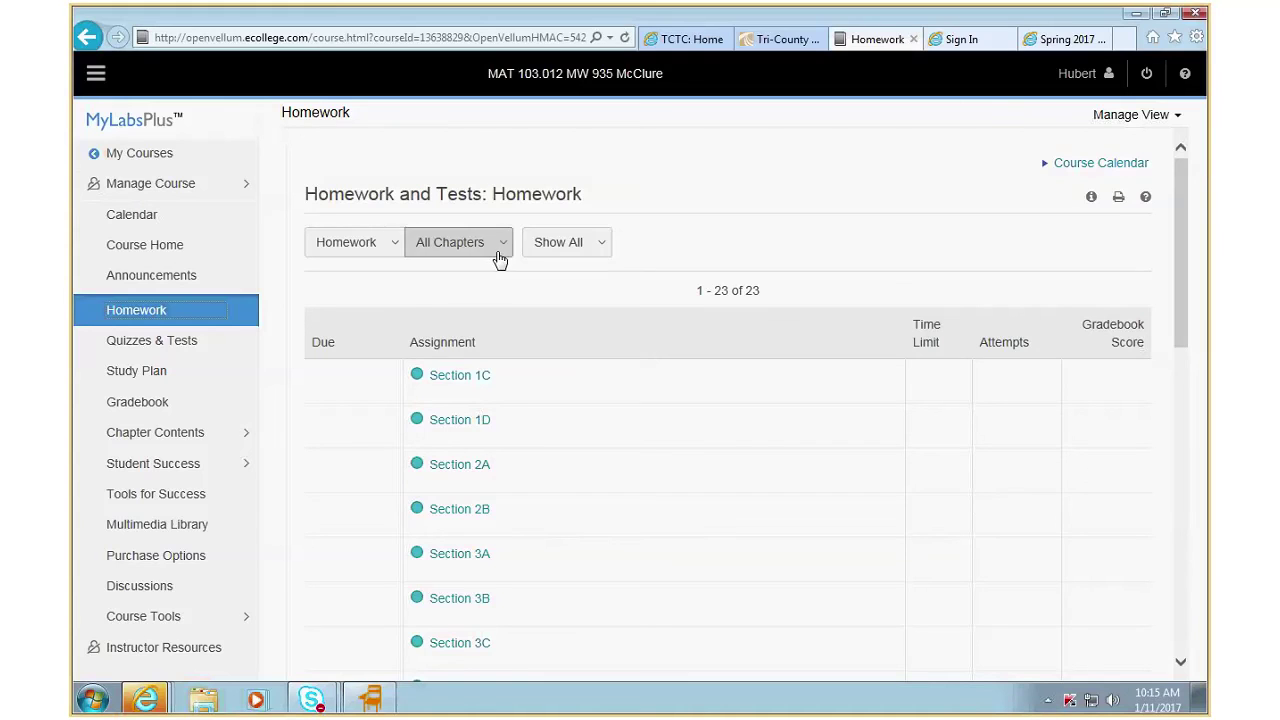
left_click(128, 314)
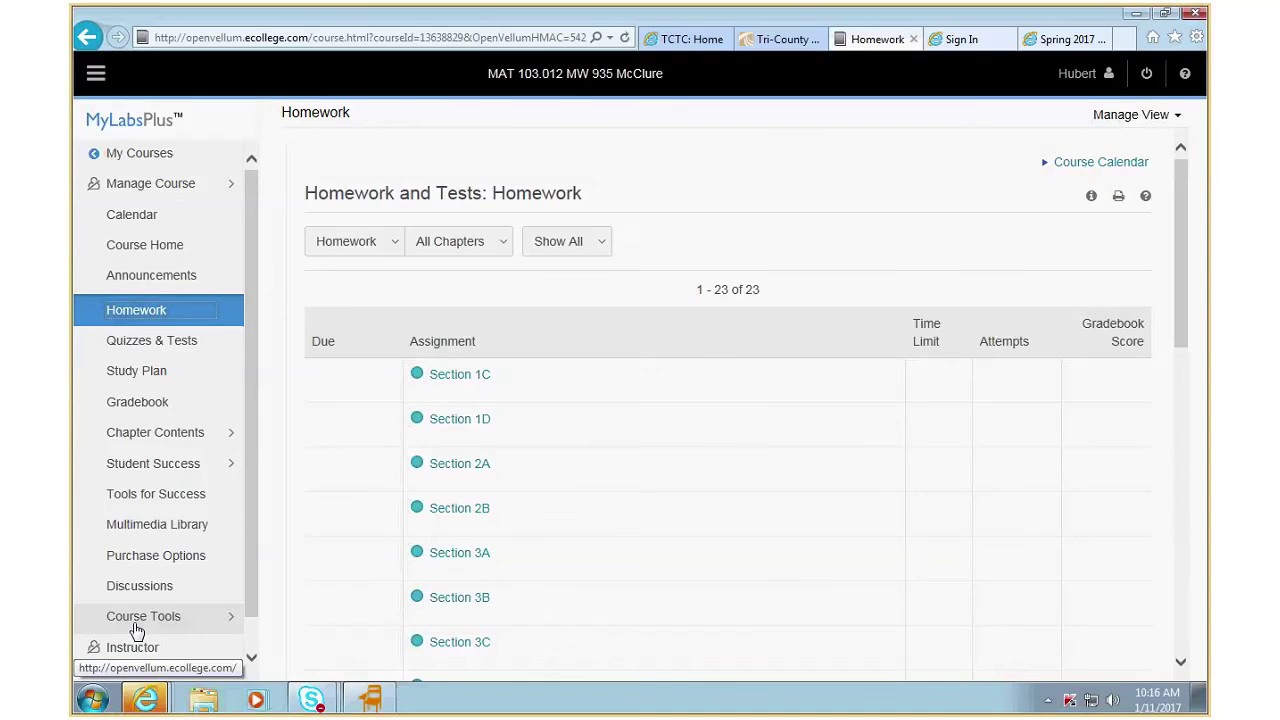
Step: Return to the Assignment Manager, assign the Section 5A homework and check its status in the assignment list
left_click(140, 617)
left_click(143, 436)
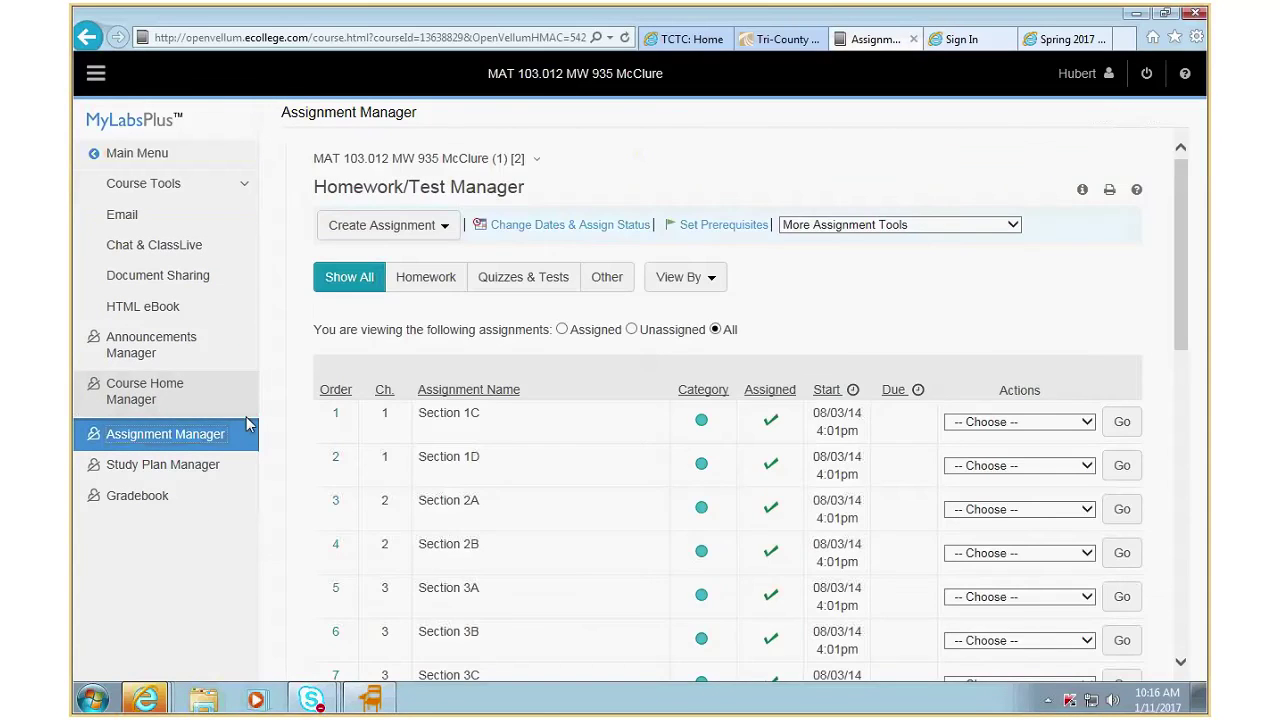
scroll(665, 424, "down", 5)
scroll(665, 424, "down", 4)
scroll(553, 506, "up", 1)
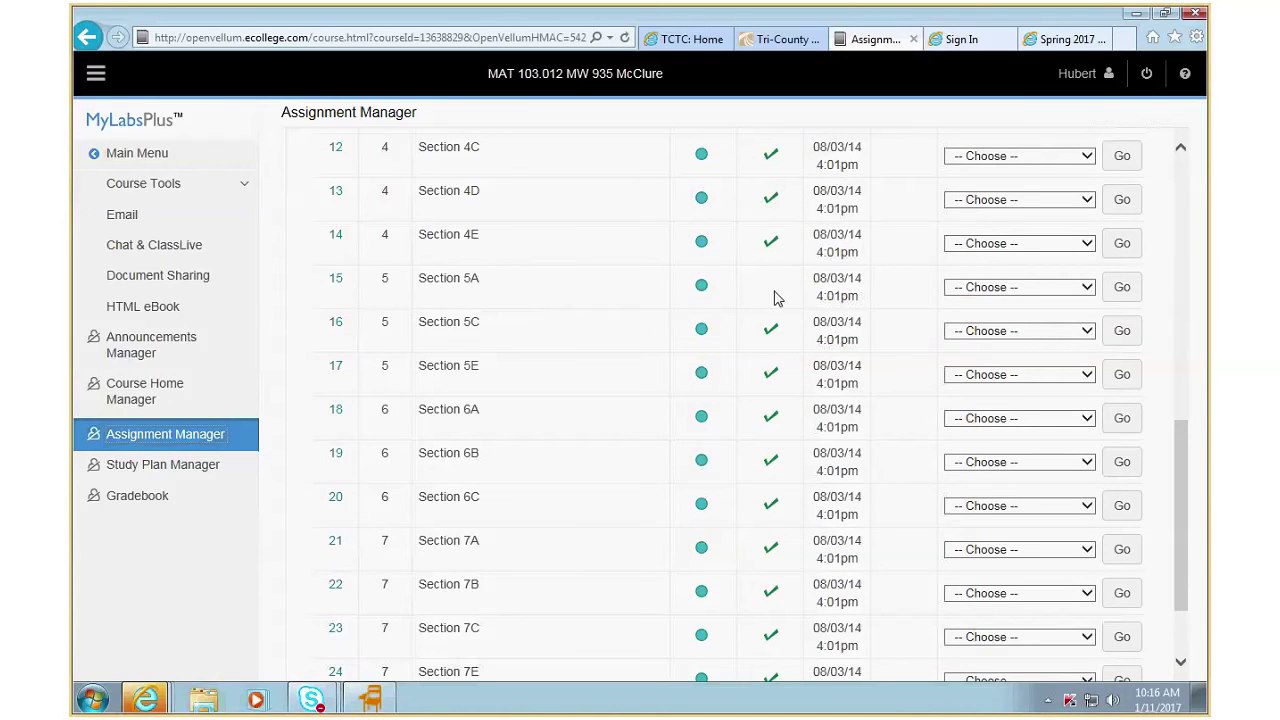
left_click(1015, 287)
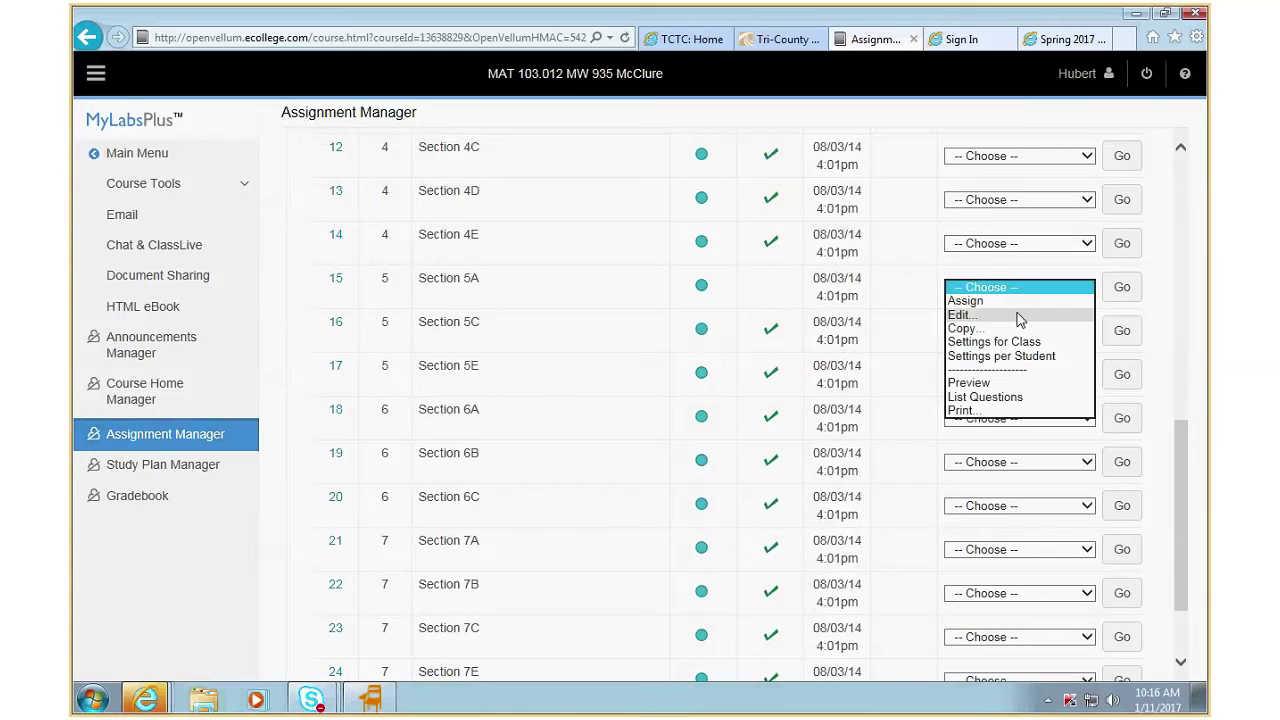
left_click(965, 301)
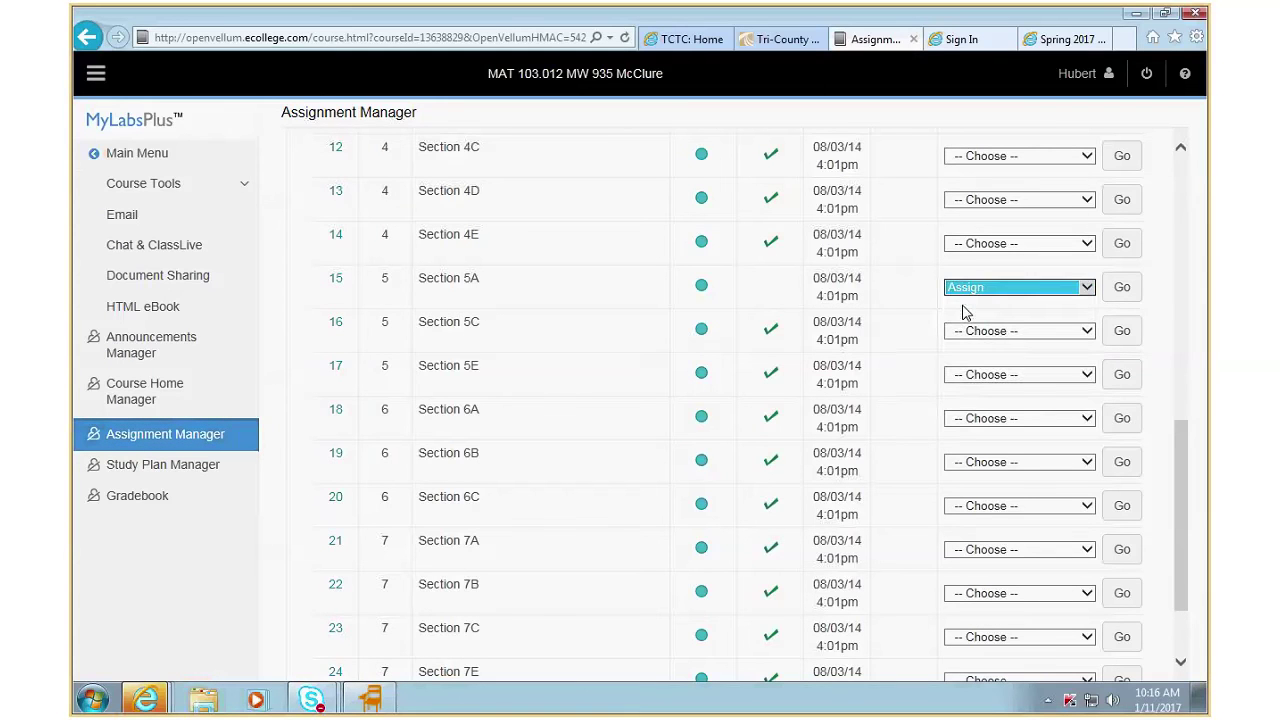
left_click(1121, 292)
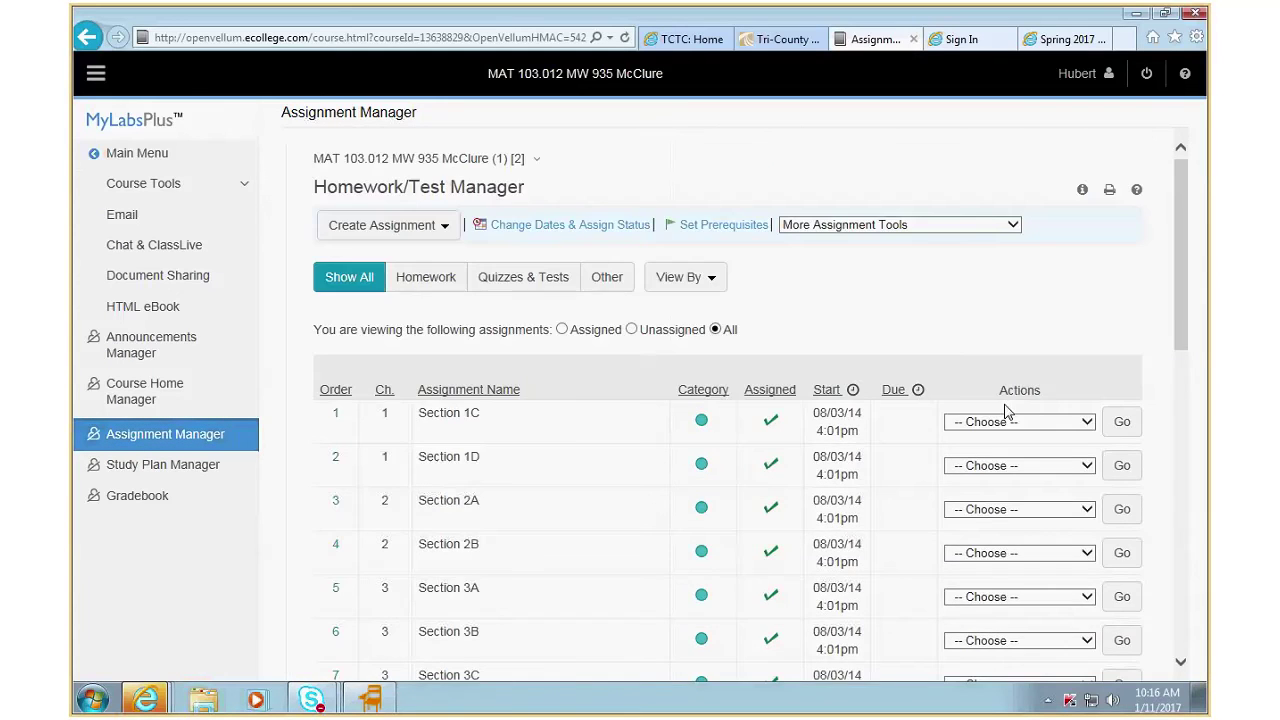
scroll(985, 465, "down", 4)
scroll(985, 465, "up", 5)
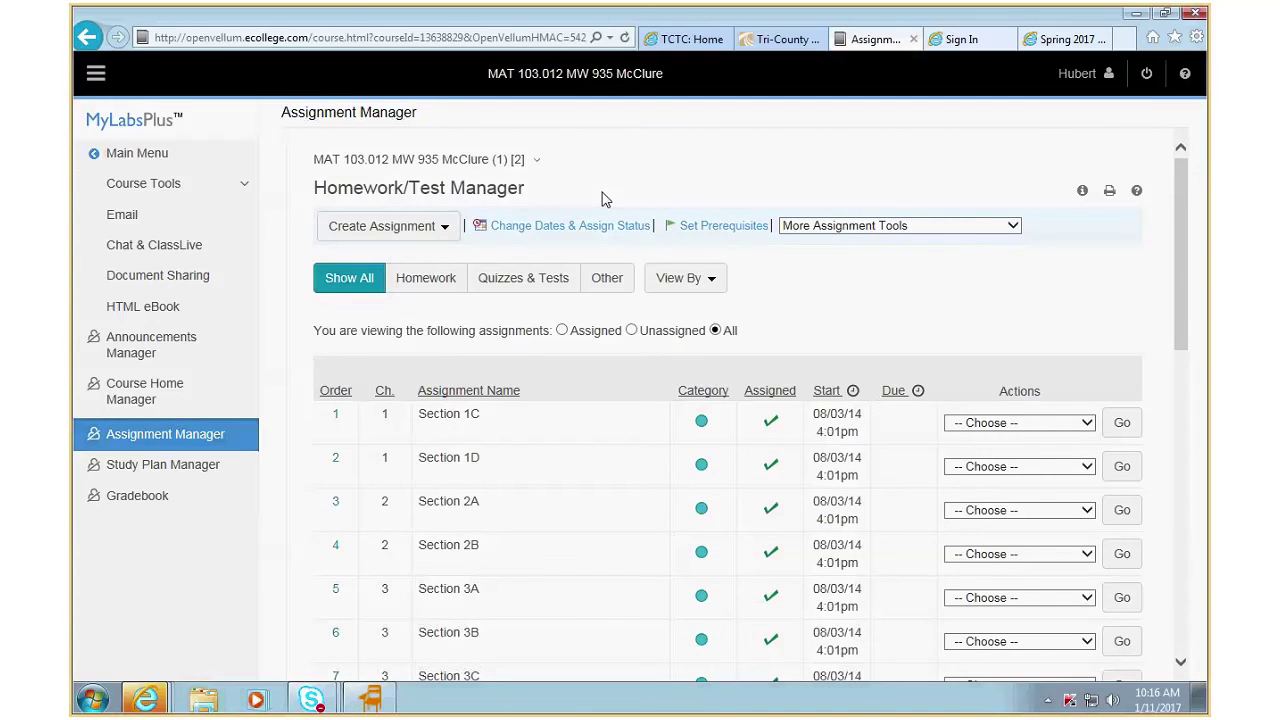
Step: Go back to the course's Homework list and open the Section 5A homework
left_click(145, 155)
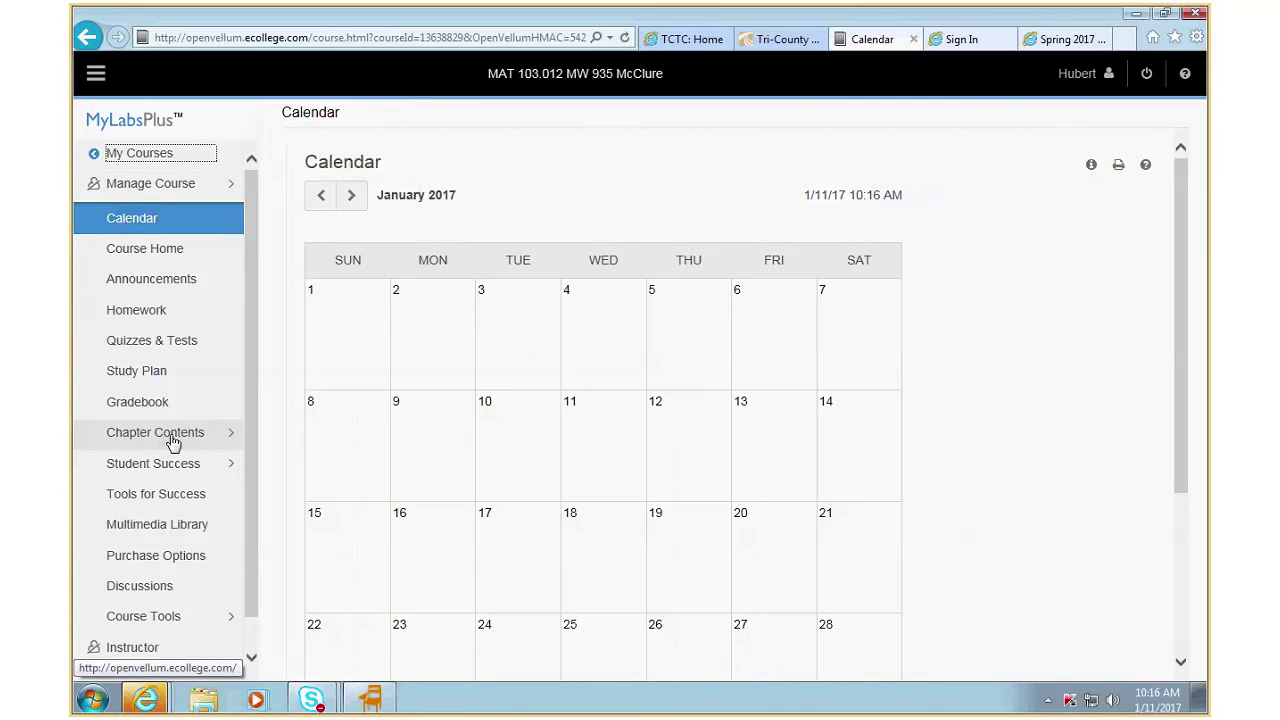
left_click(146, 620)
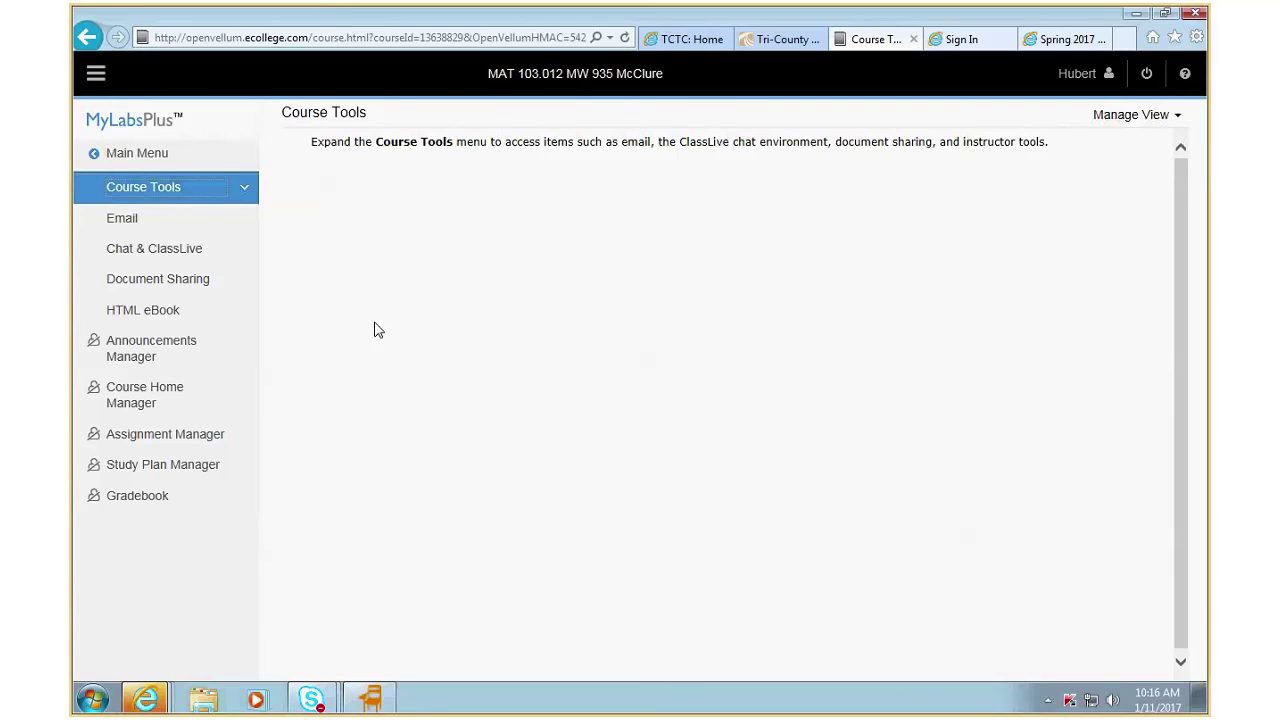
left_click(126, 155)
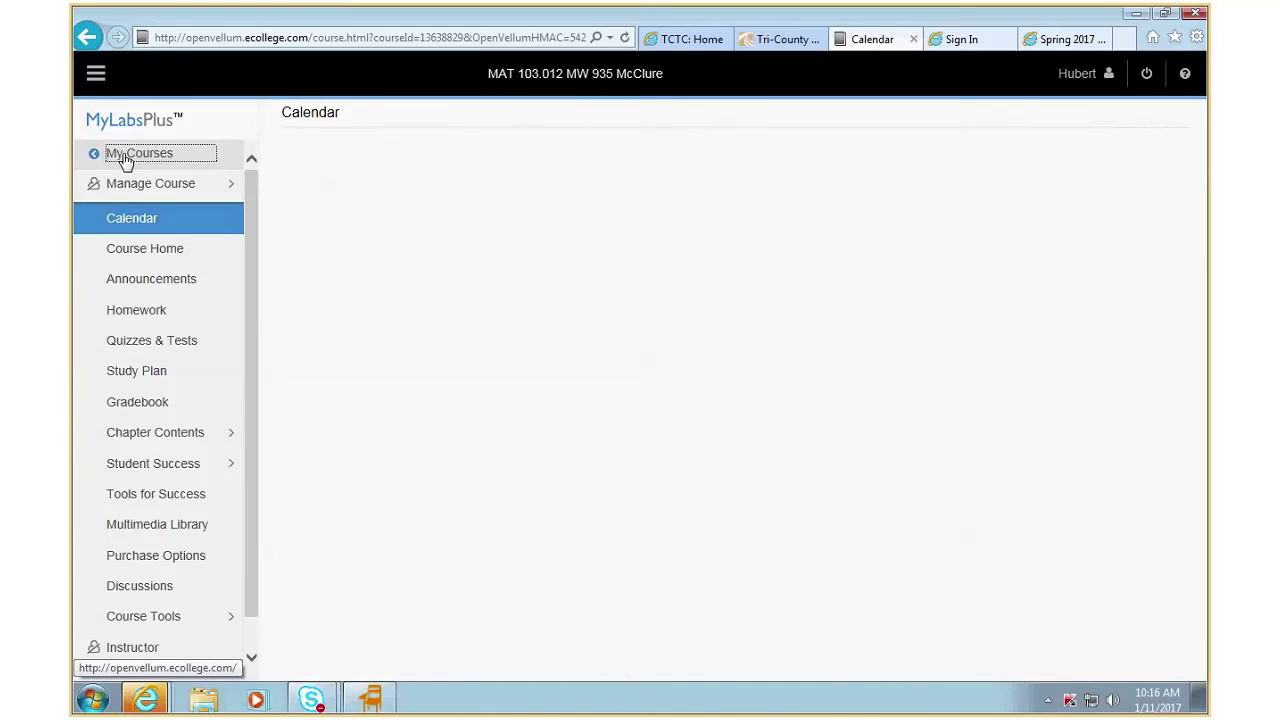
left_click(134, 312)
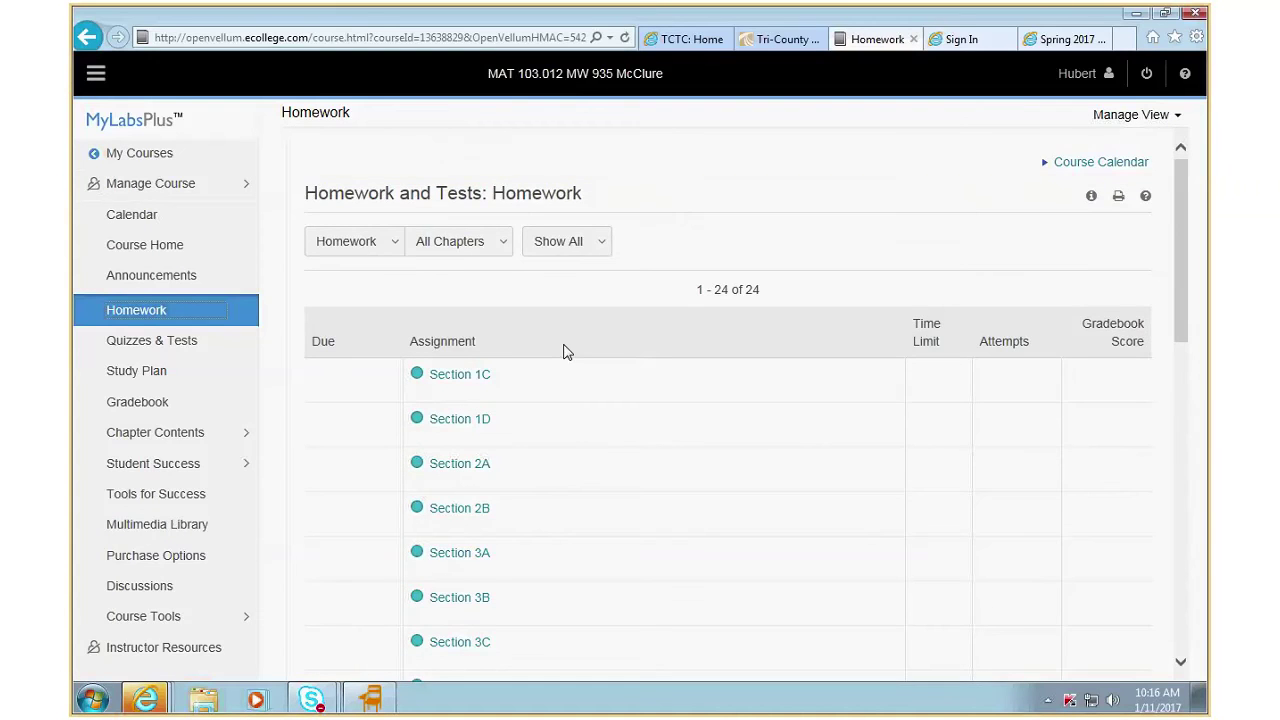
scroll(563, 352, "down", 5)
left_click(470, 340)
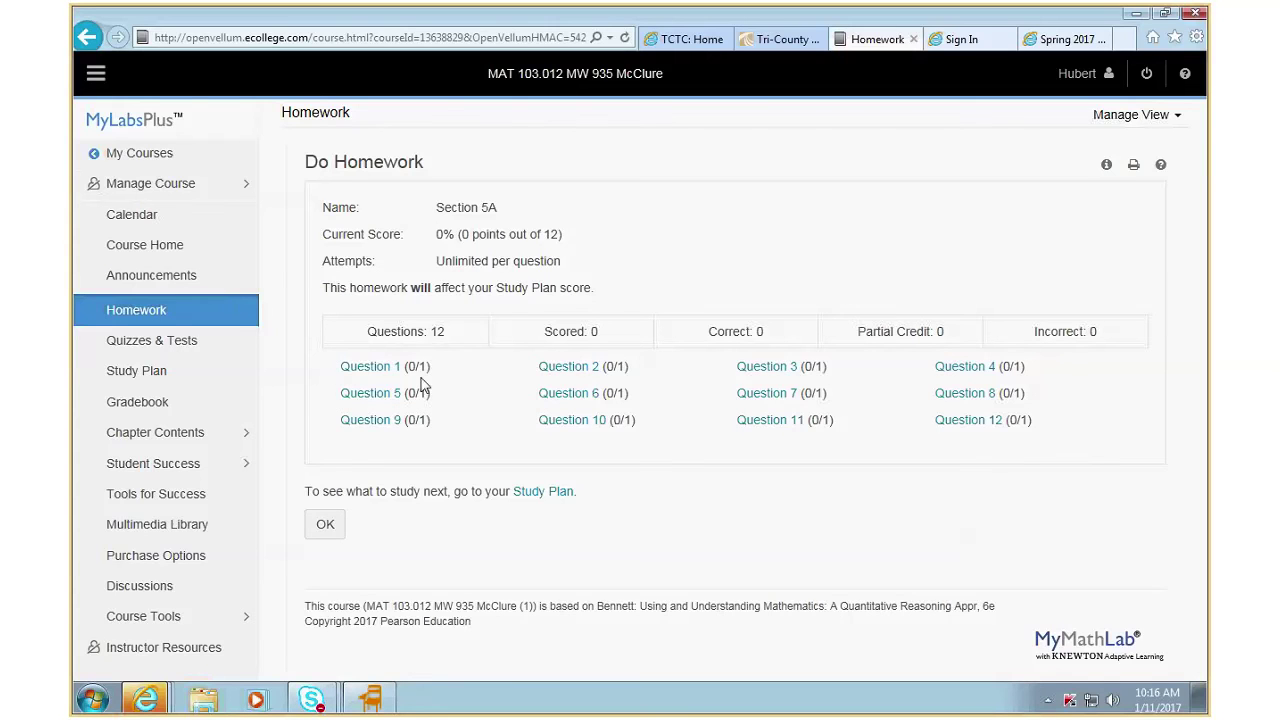
Step: Open Question 1 and look at the Question Help option for printing the whole homework assignment, without printing it
left_click(376, 368)
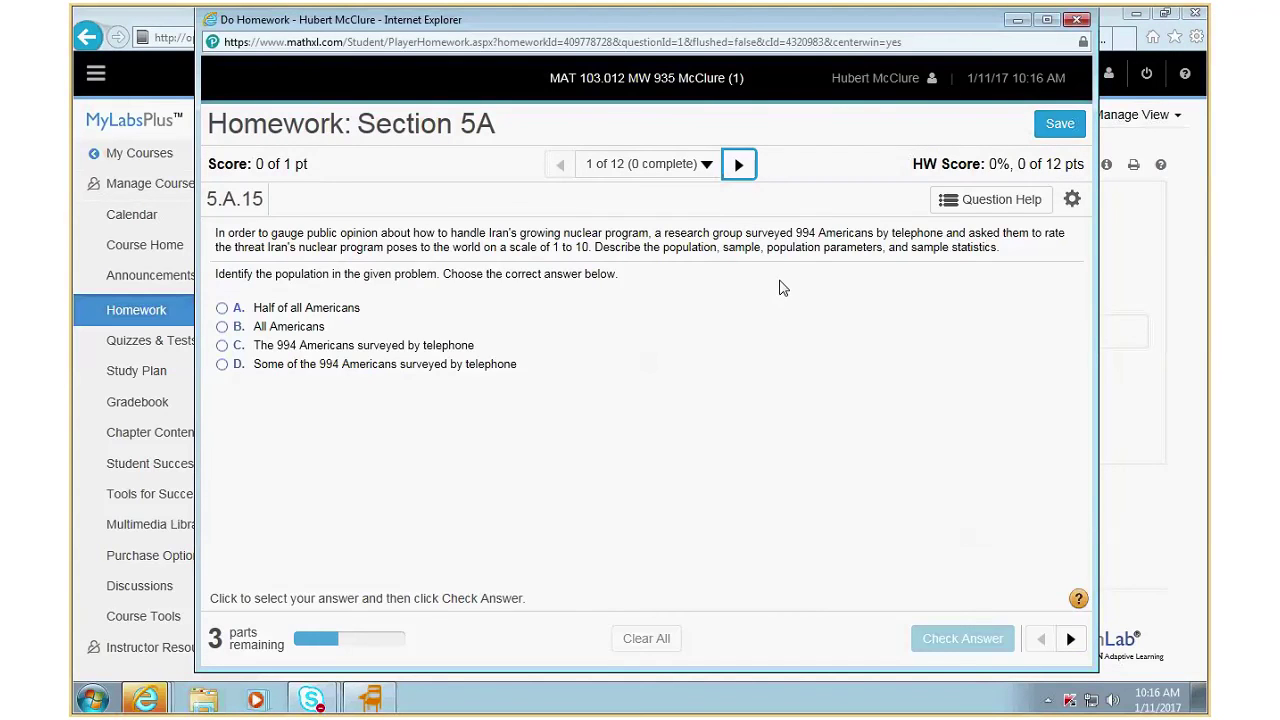
left_click(988, 200)
left_click(920, 371)
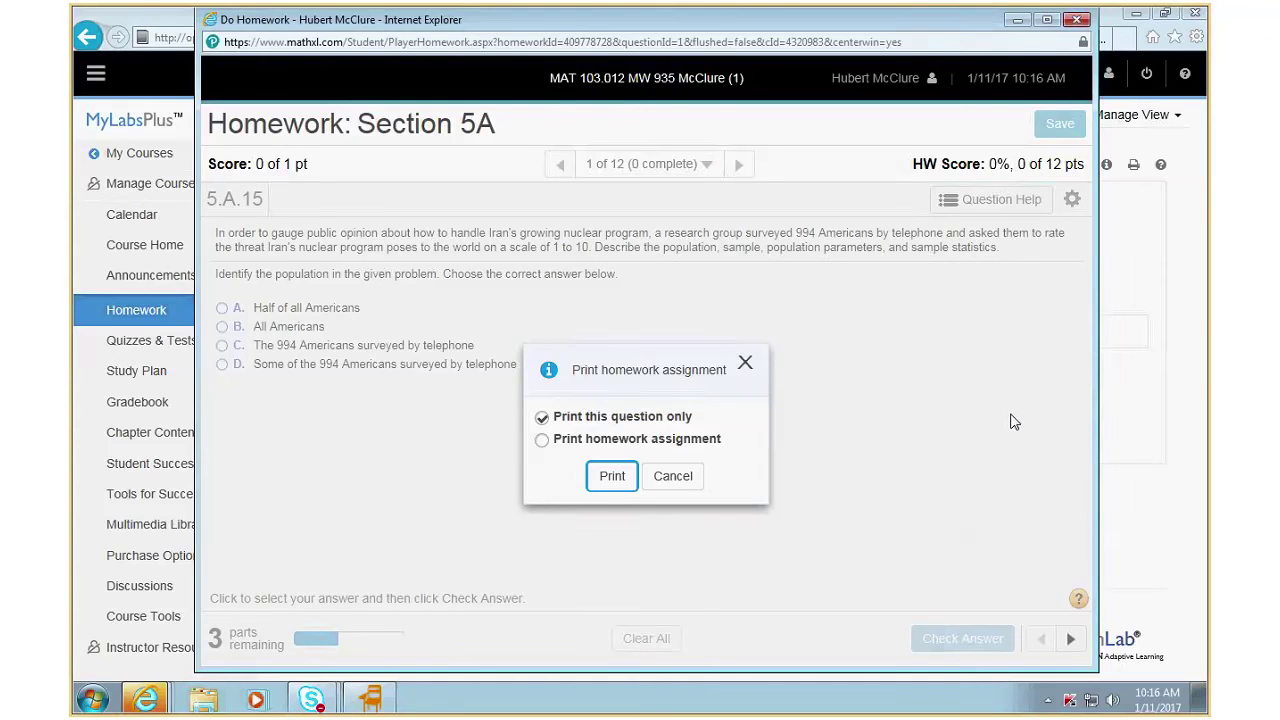
left_click(542, 440)
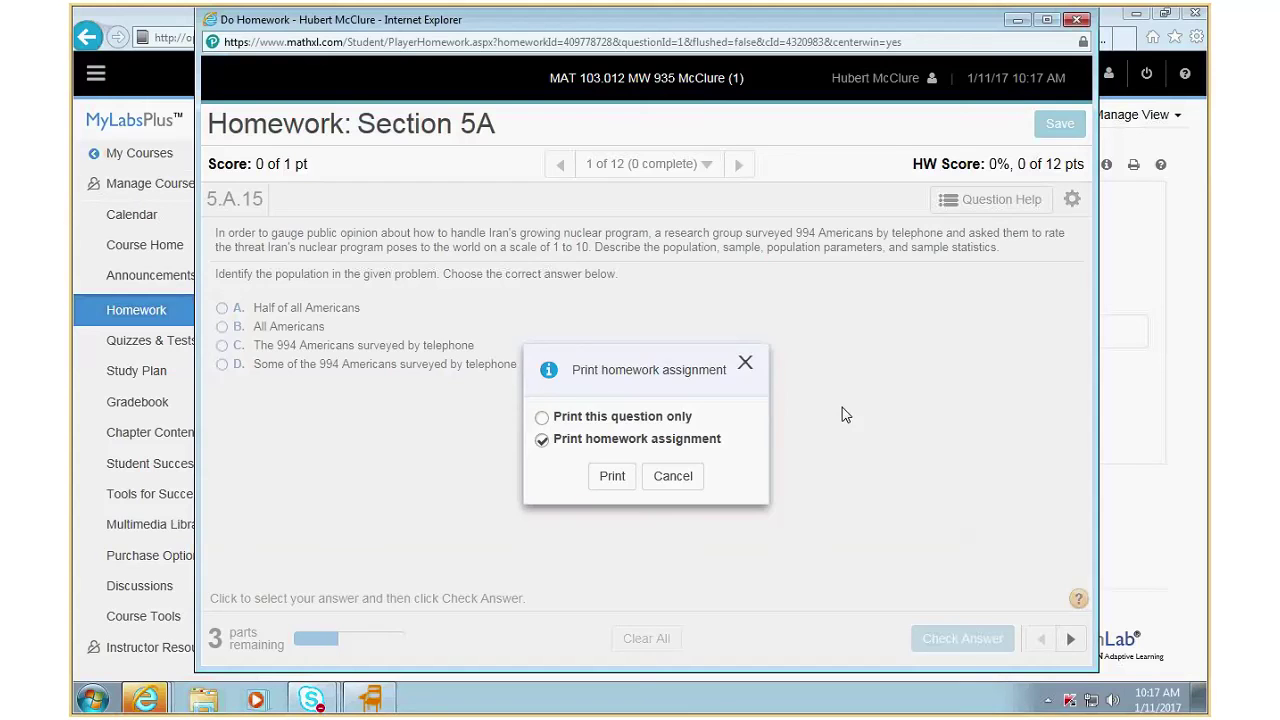
key("Escape")
Step: View the worked example for question 5.A.15 through all its parts and close it
left_click(1000, 205)
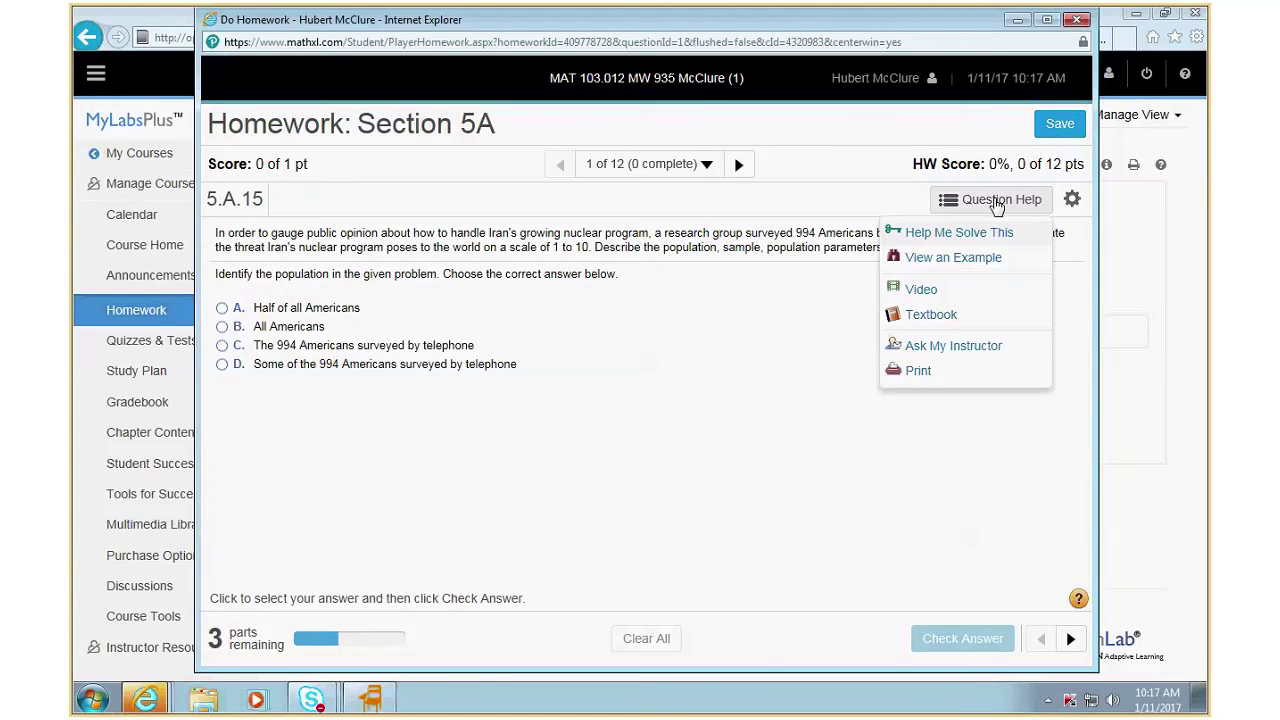
left_click(946, 262)
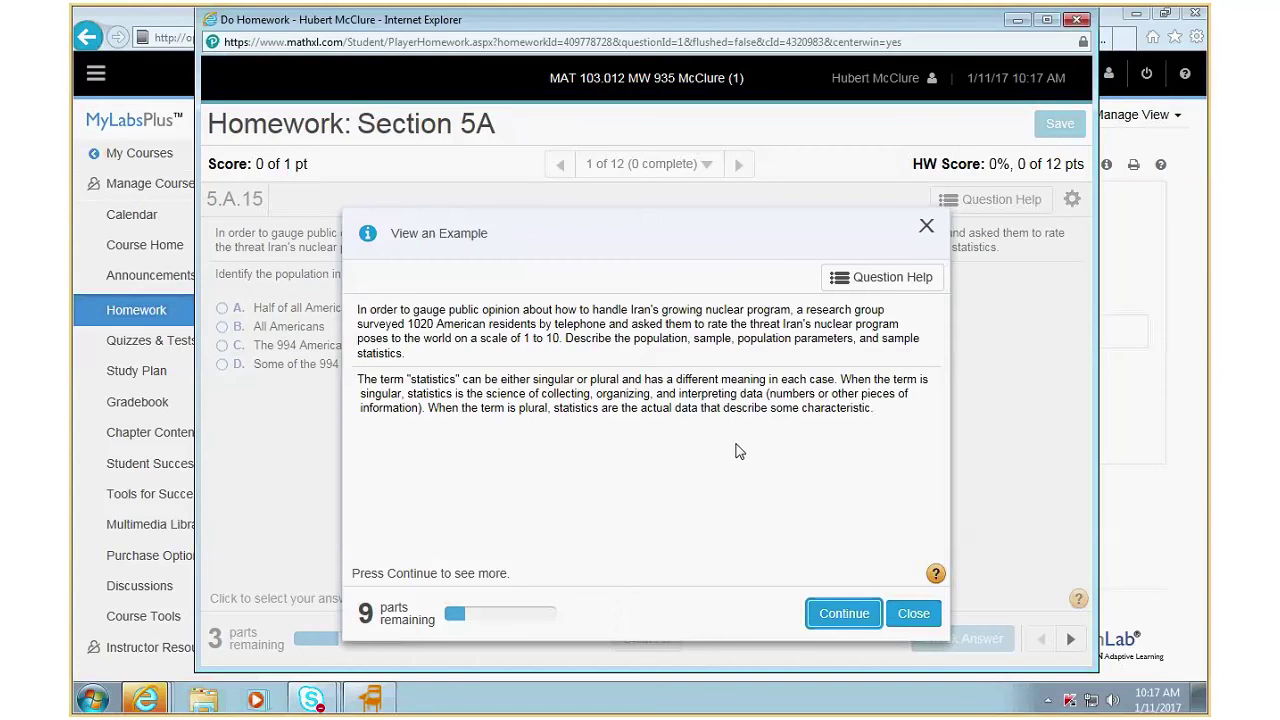
left_click(846, 624)
left_click(846, 624)
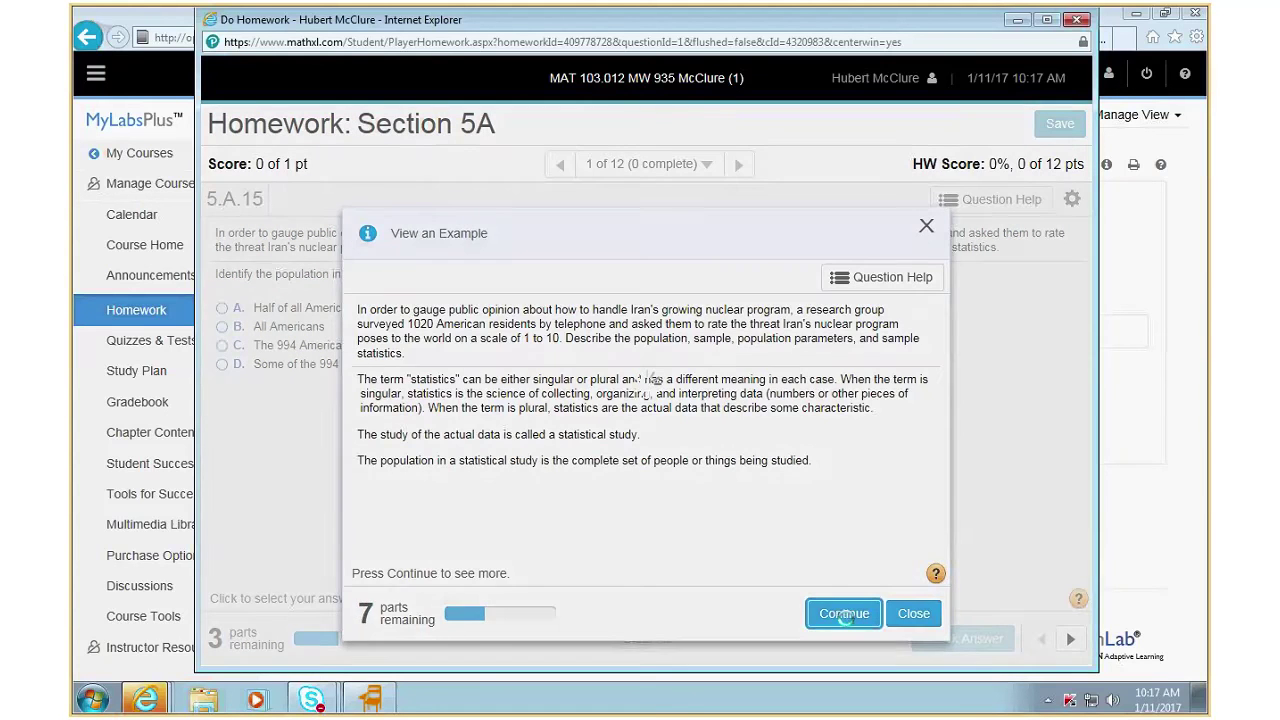
left_click(848, 625)
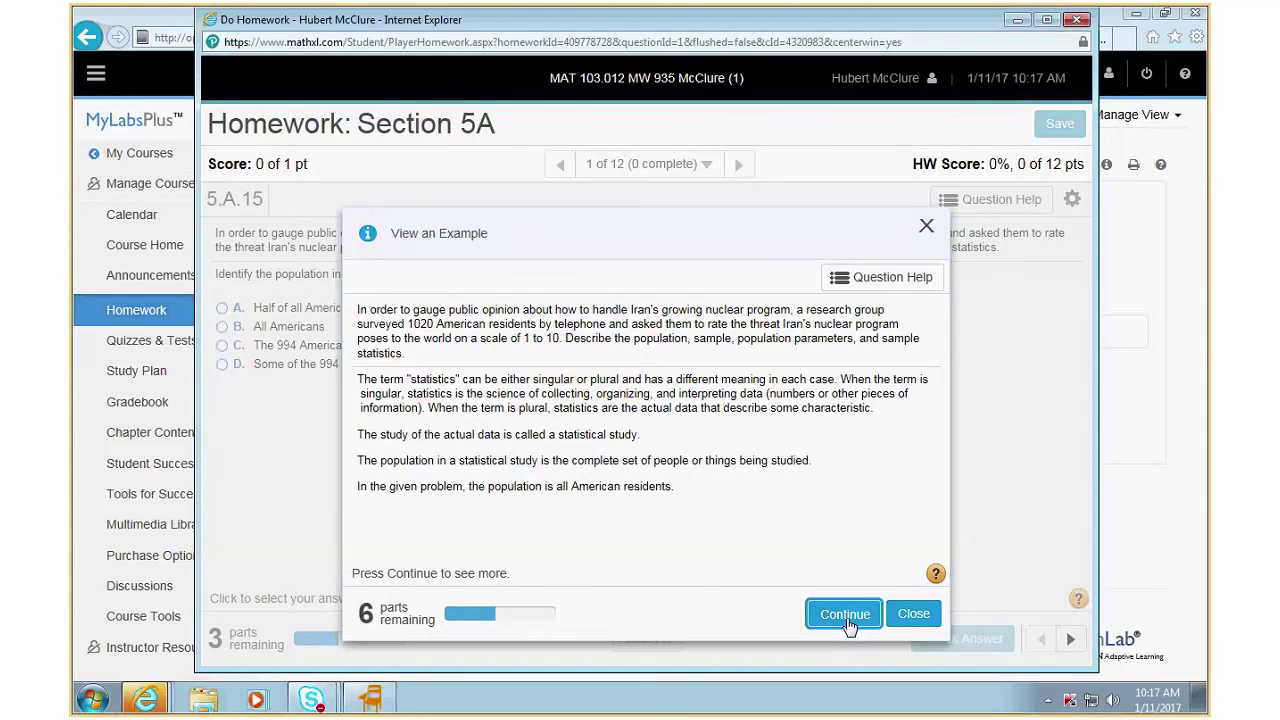
left_click(846, 614)
left_click(846, 614)
left_click(846, 614)
left_click(846, 614)
left_click(846, 614)
left_click(846, 614)
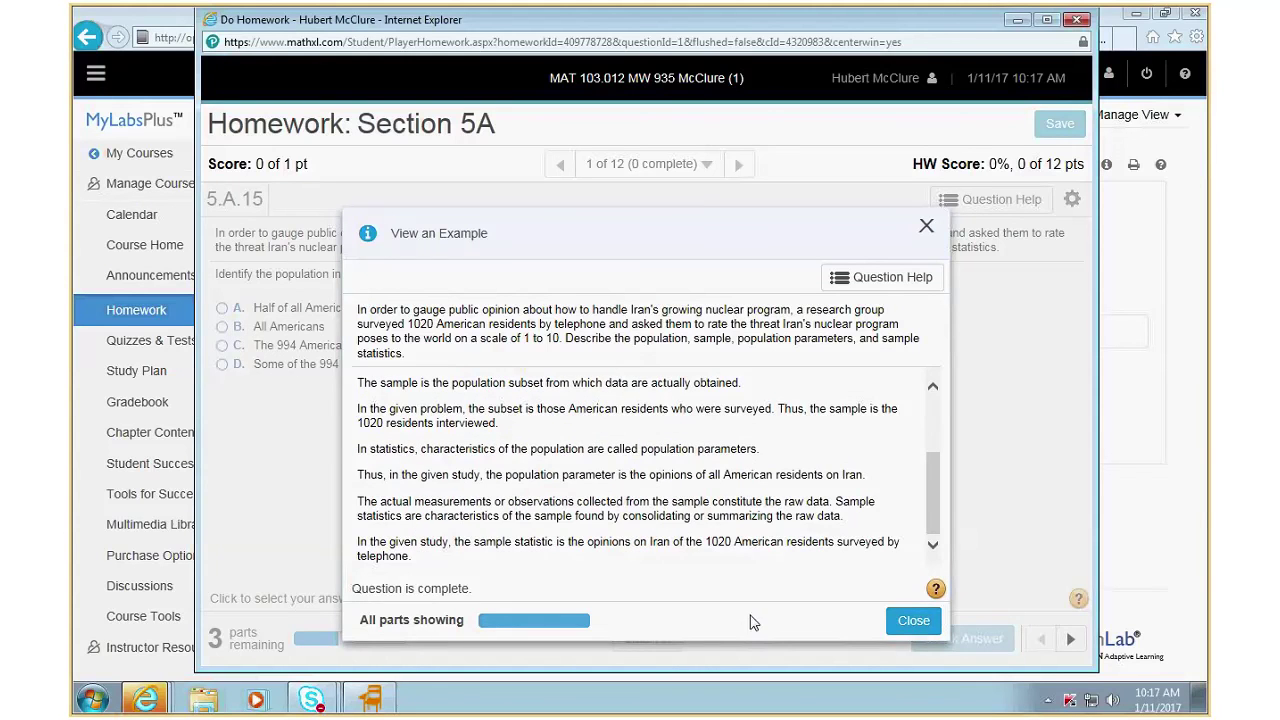
left_click(914, 620)
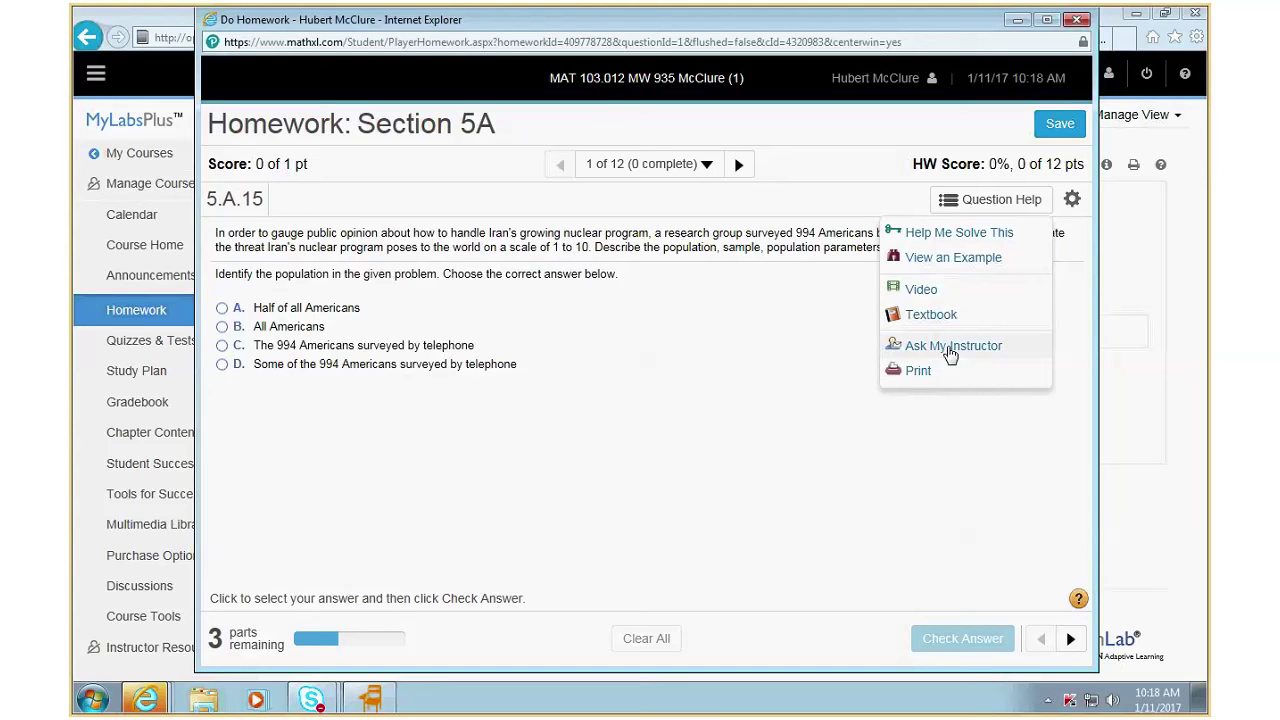
Step: Send the instructor the message "get off you lazy butt and show me!" about question 5.A.15 through Ask My Instructor
left_click(950, 347)
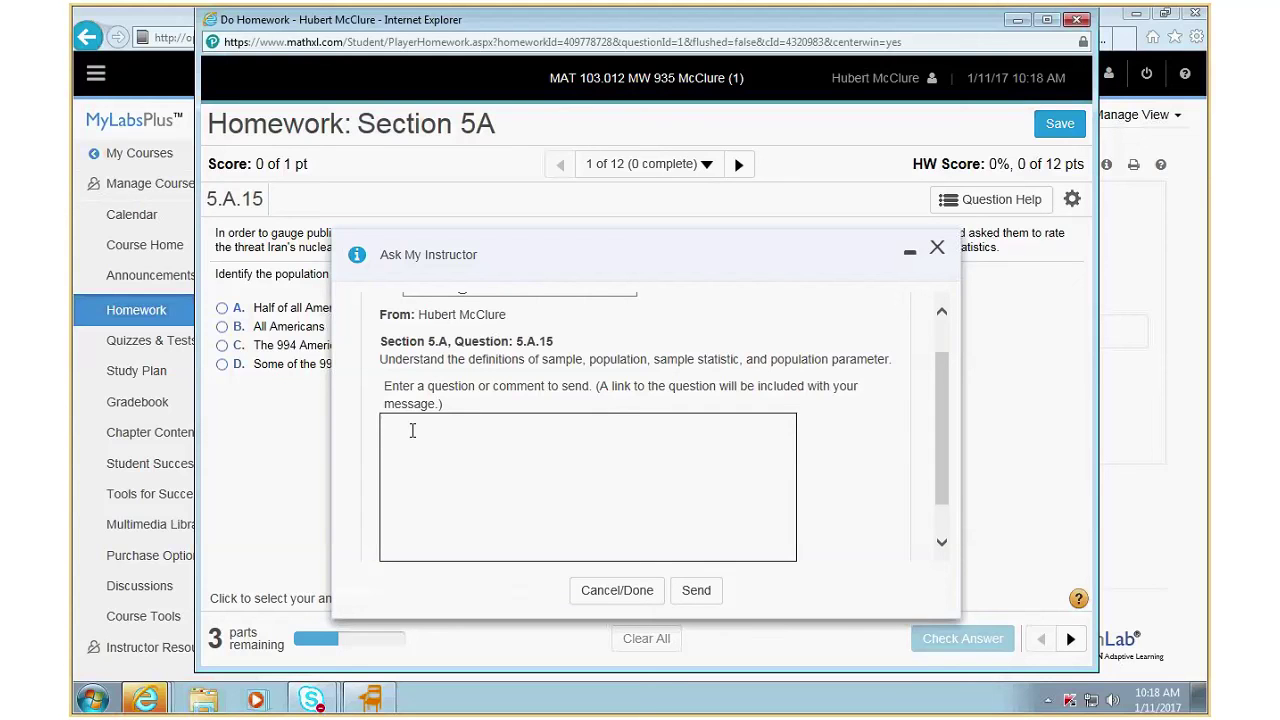
type("get of you lazy butt a")
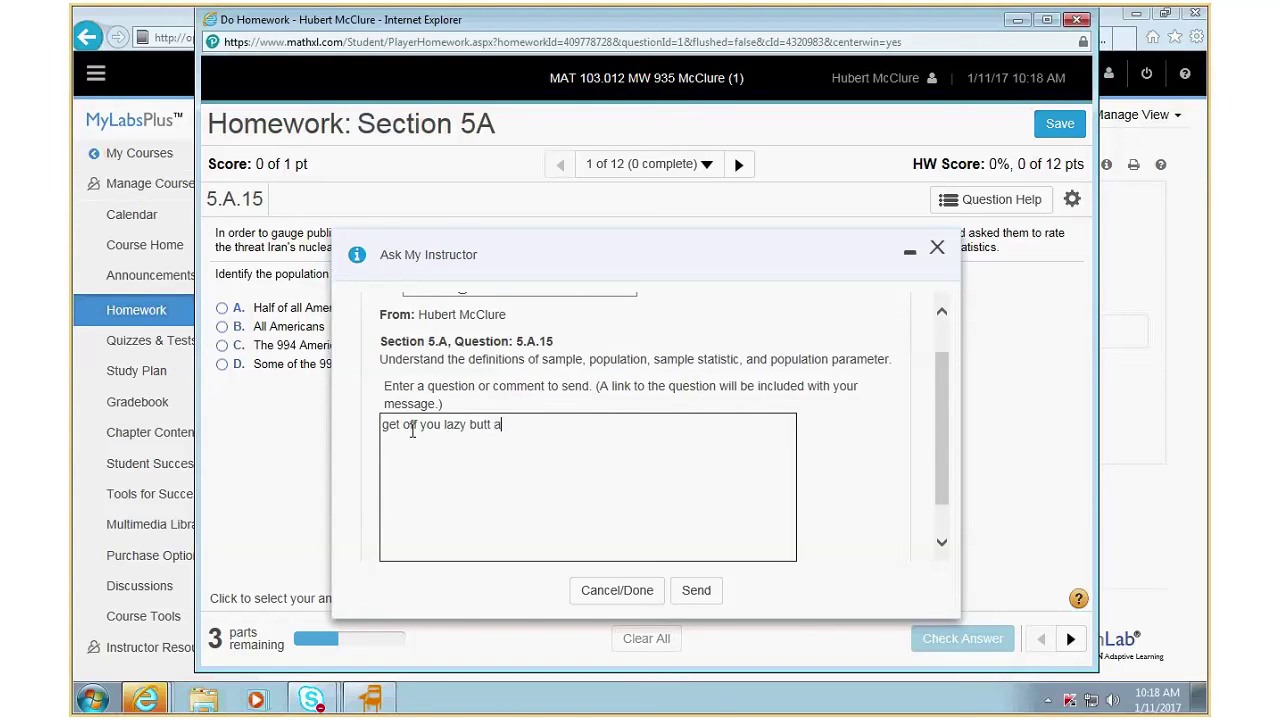
type("nd show me!")
left_click(708, 592)
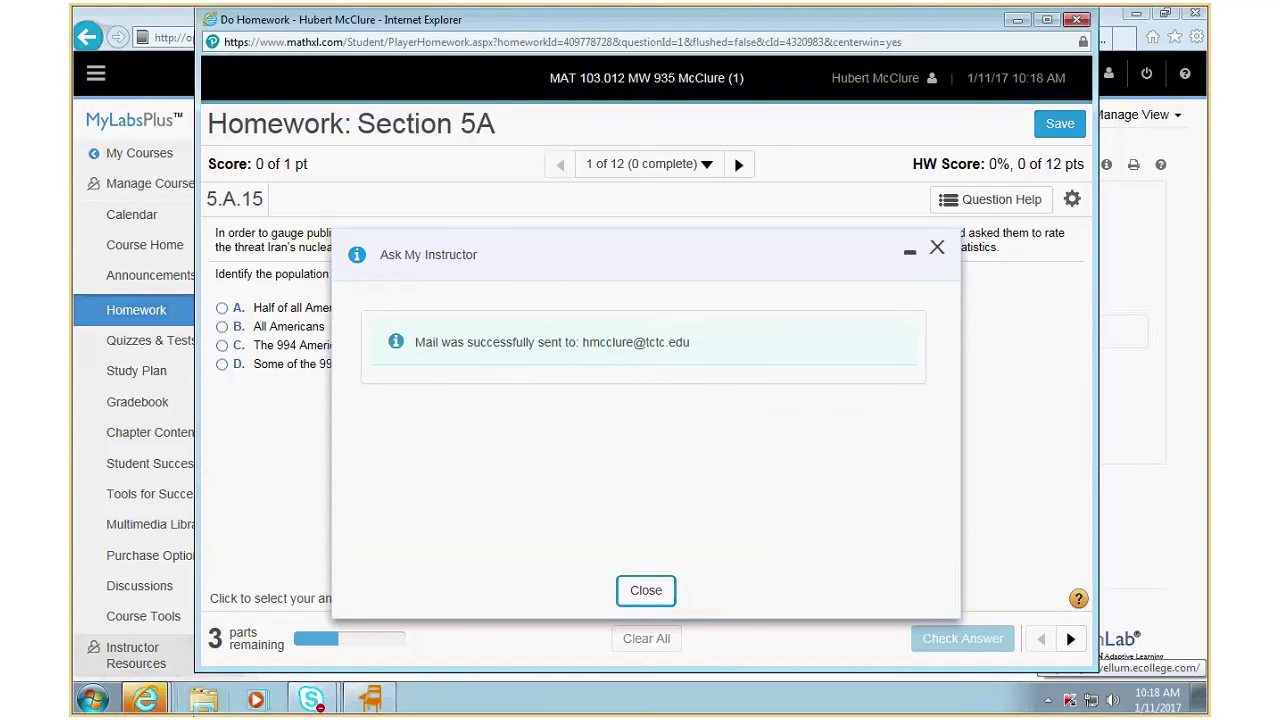
Step: Switch to Outlook Web App from the Tri-County Attendance Tracker page and read the student's comment in the new Ask My Instructor e-mail
right_click(155, 705)
left_click(185, 511)
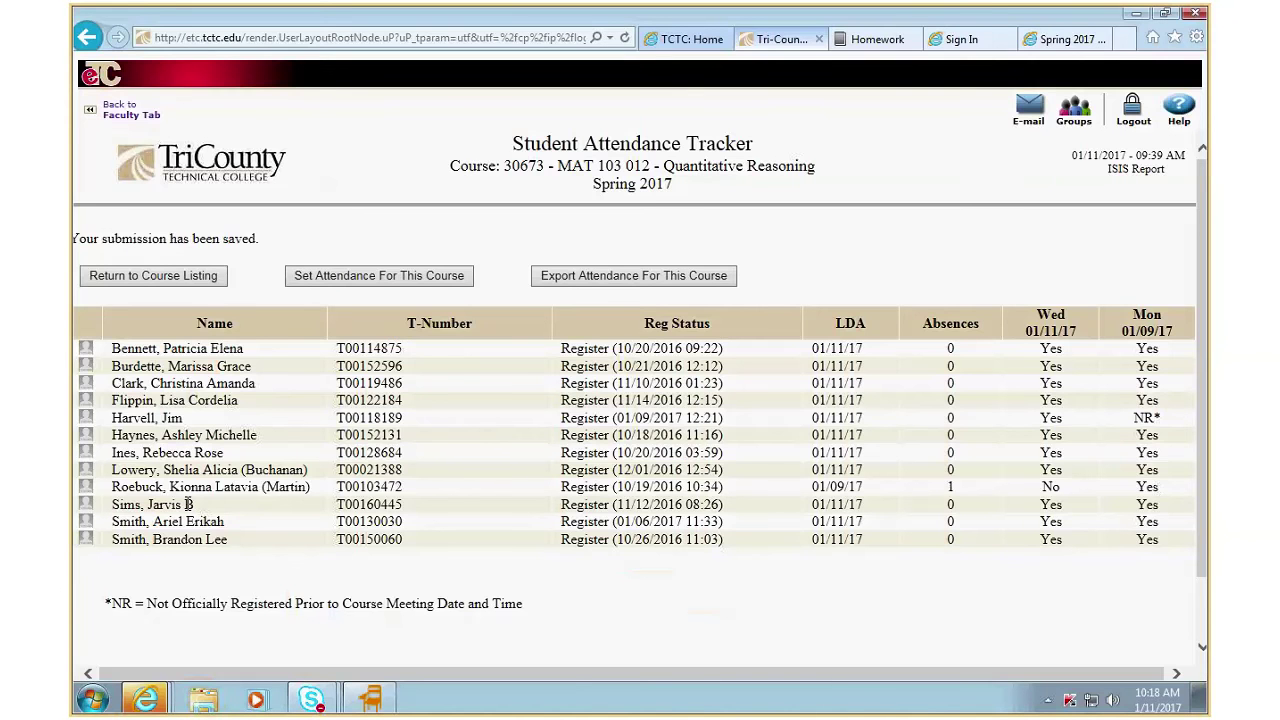
left_click(1029, 108)
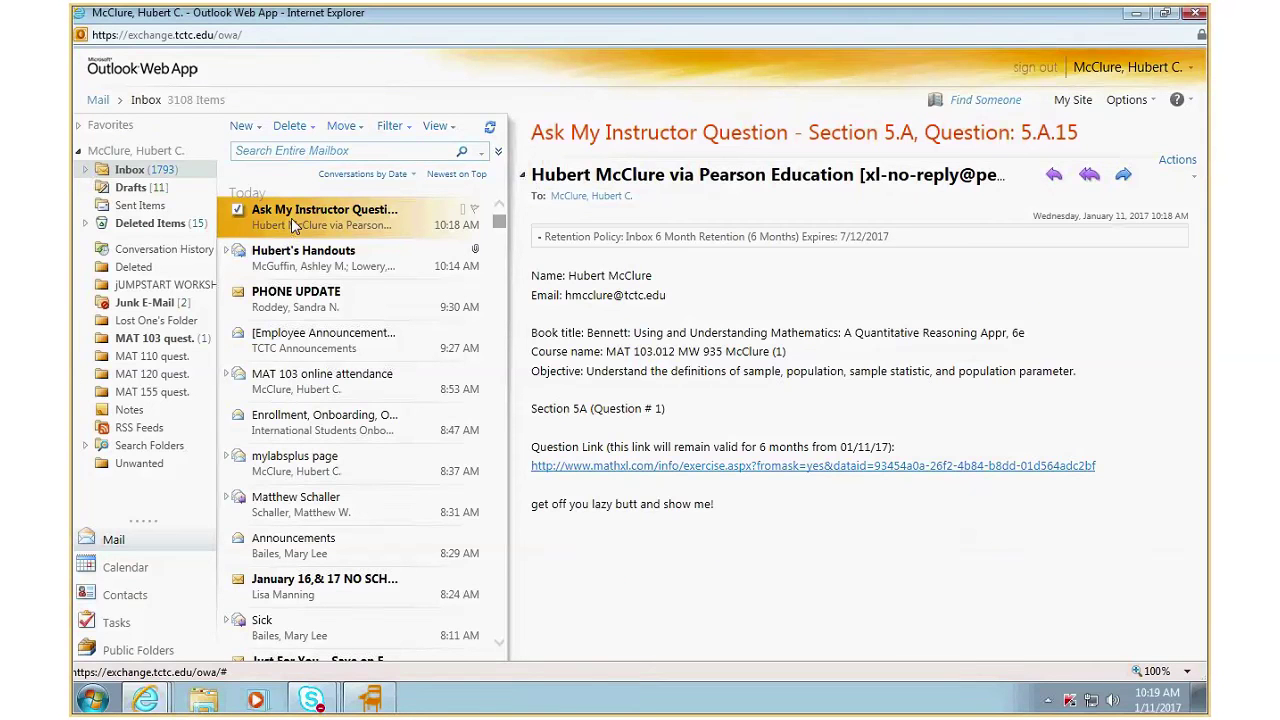
left_click_drag(531, 504, 716, 508)
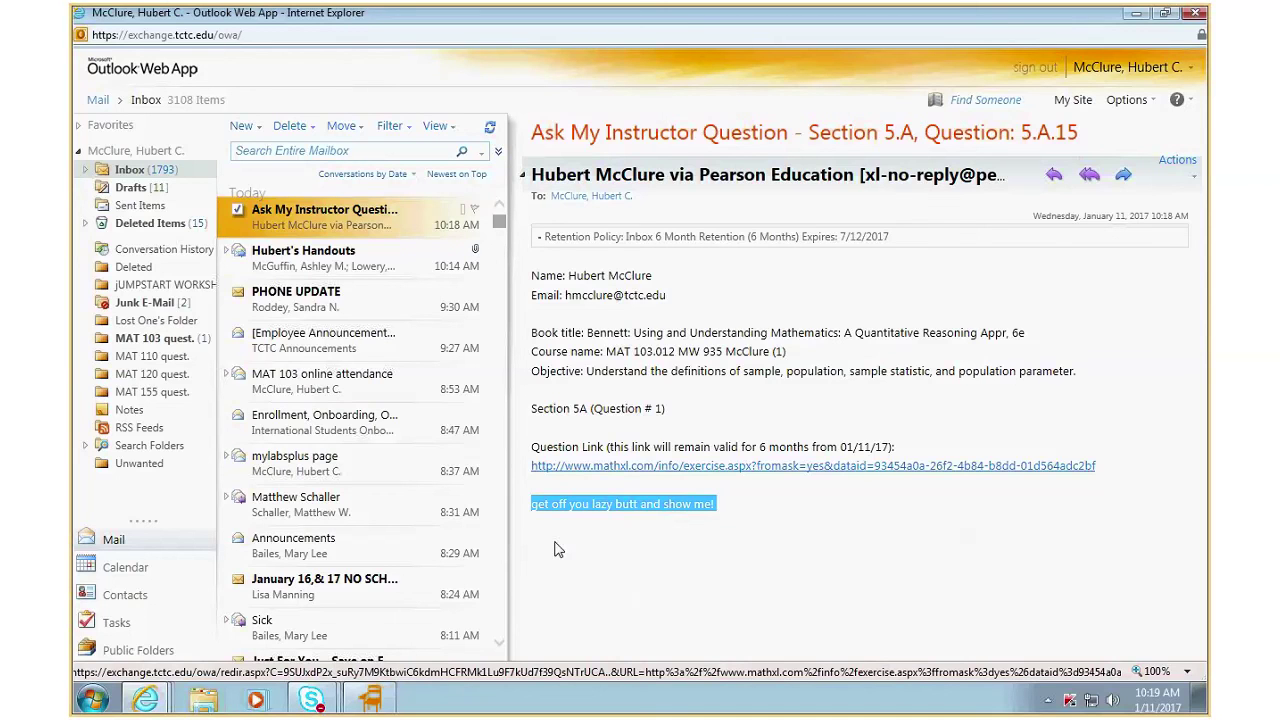
Step: Follow the question link in the e-mail to view exercise 5.A.15, then close it and leave the page
left_click(543, 468)
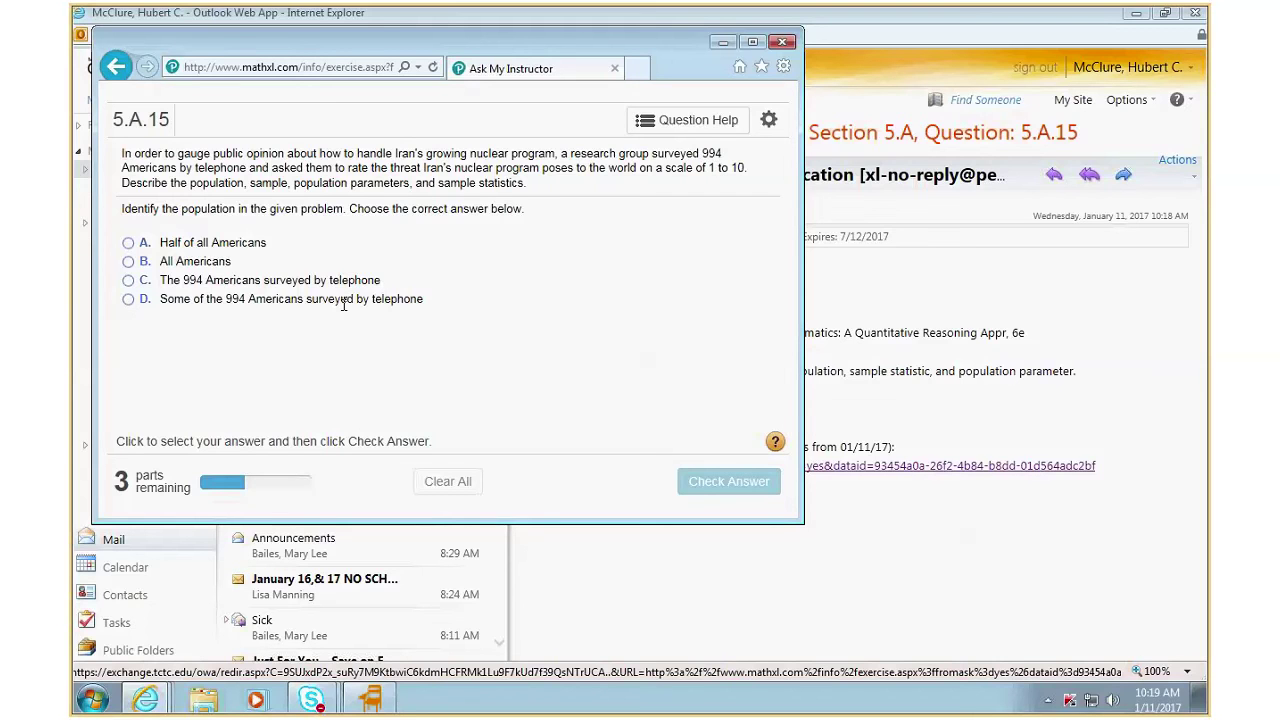
left_click(782, 42)
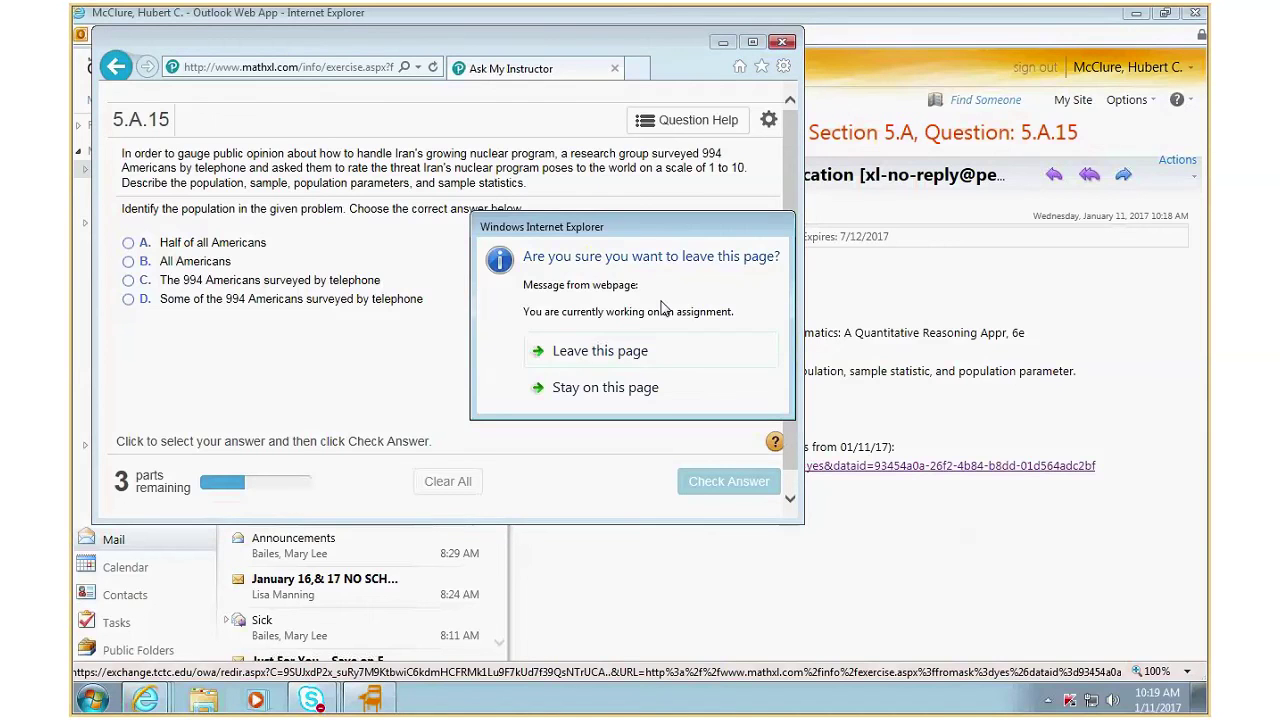
left_click(594, 357)
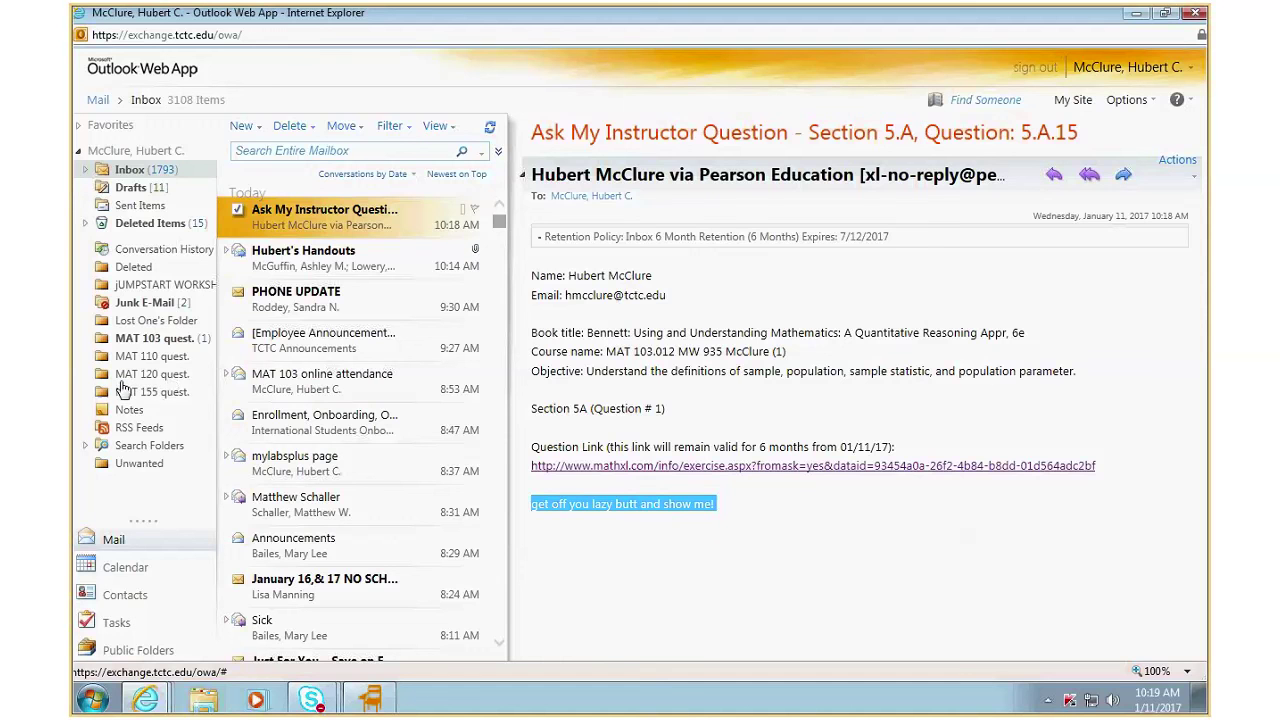
Step: Delete the old Section 6.C question from the MAT 103 quest. mail folder and return to the Inbox
left_click(148, 340)
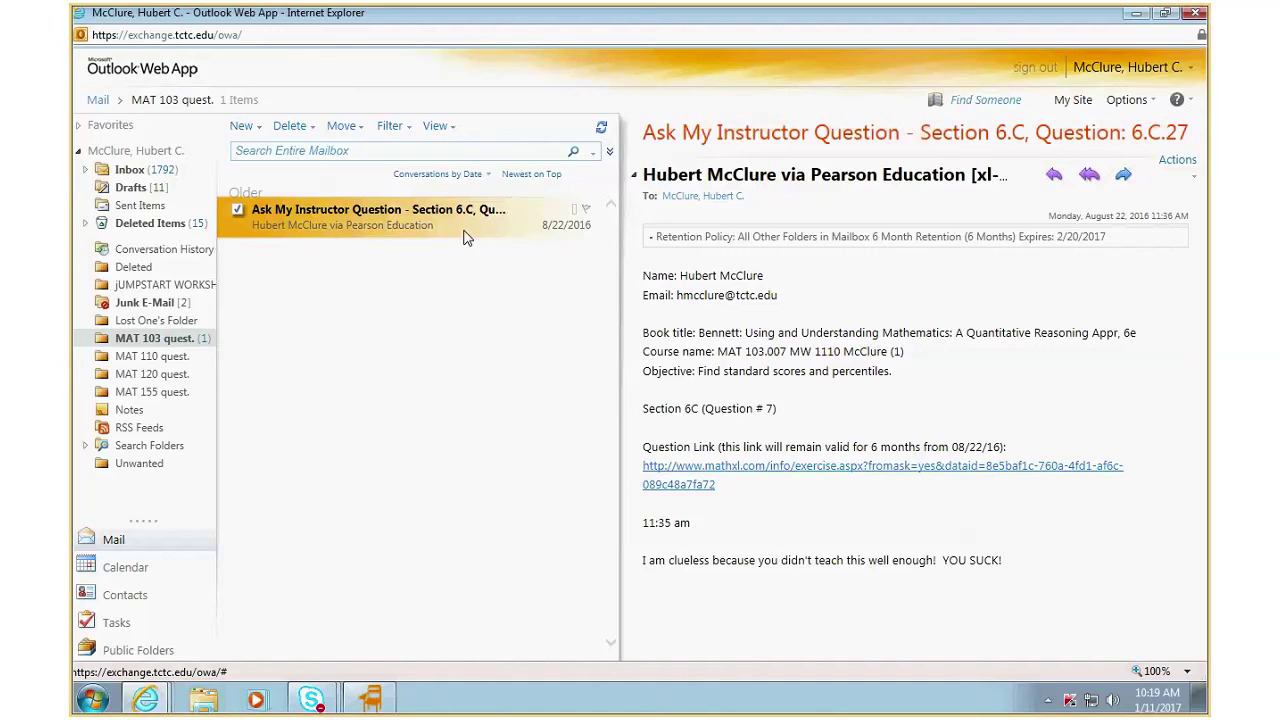
left_click(290, 128)
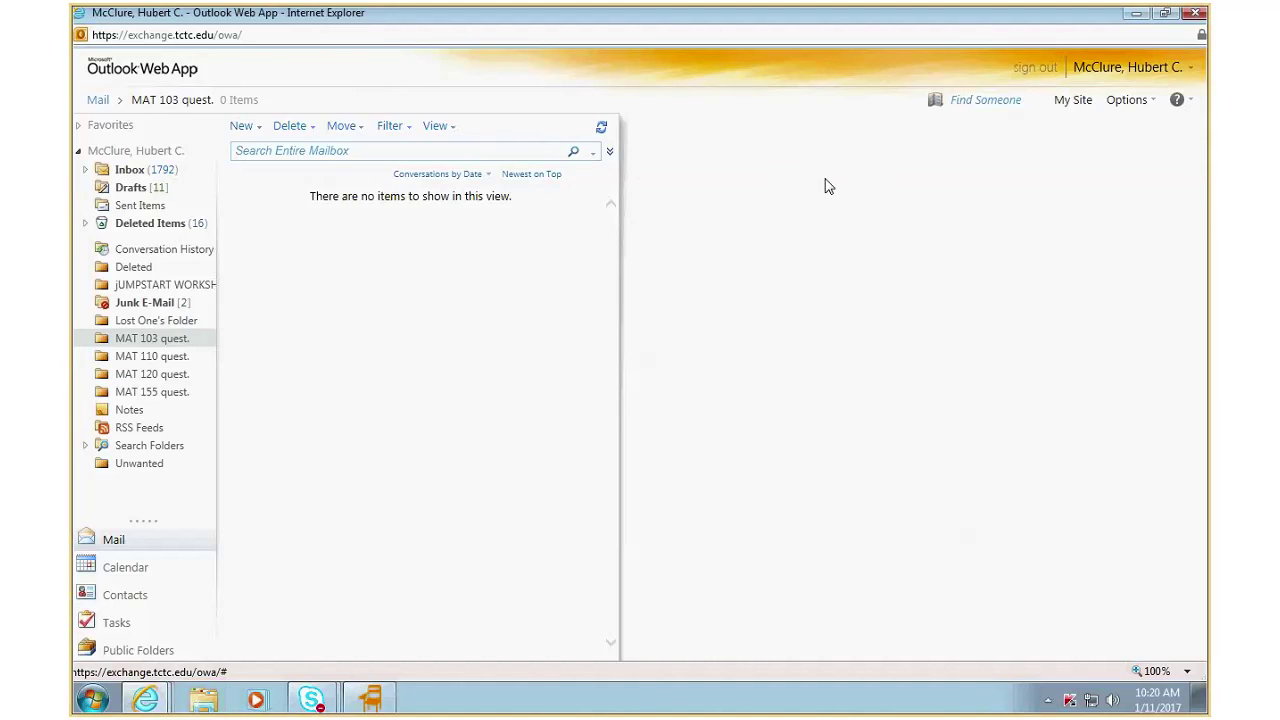
left_click(120, 172)
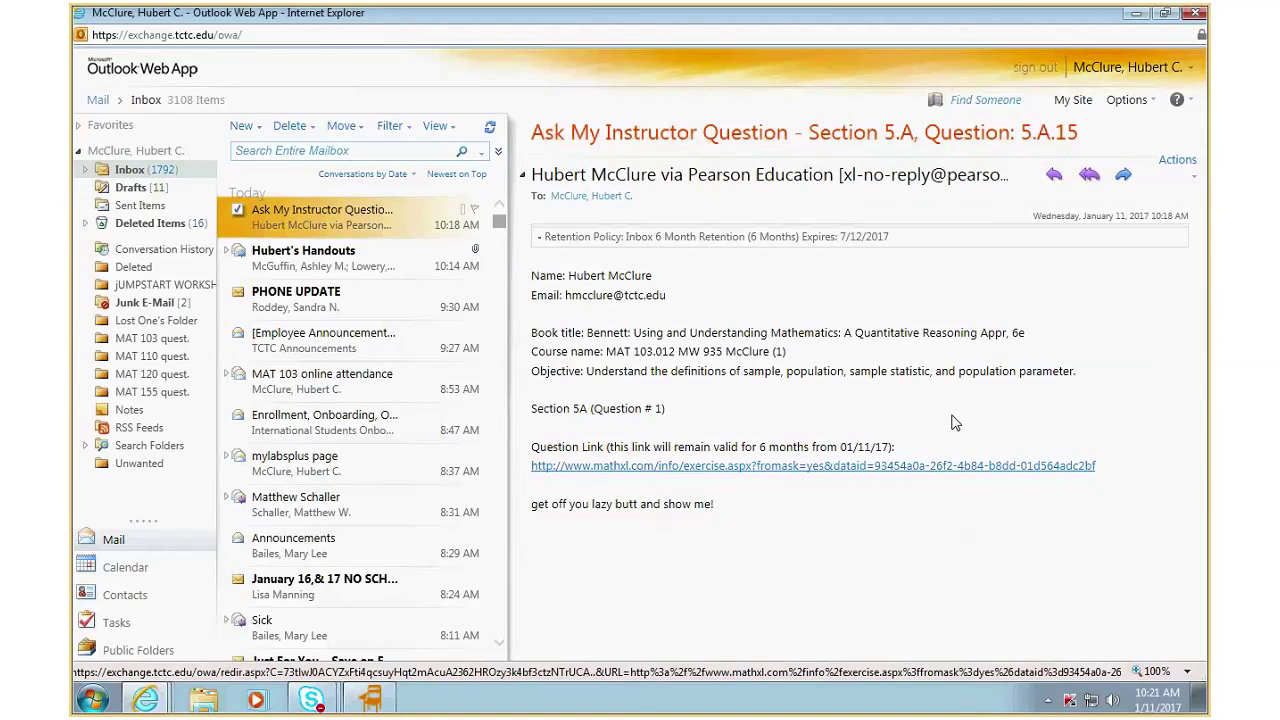
Step: Return to the MyLabsPlus homework, leave the open assignment and reopen the MAT 103.012 MW 935 course from My Courses
left_click(1133, 14)
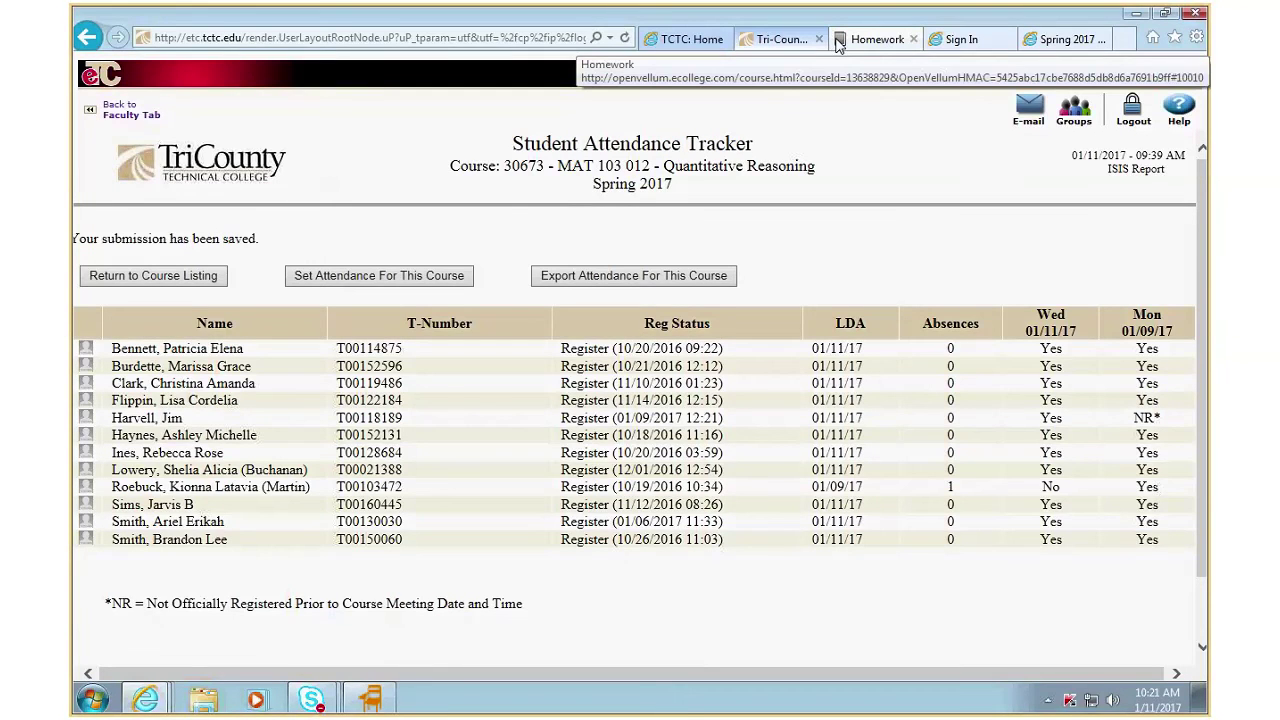
left_click(872, 39)
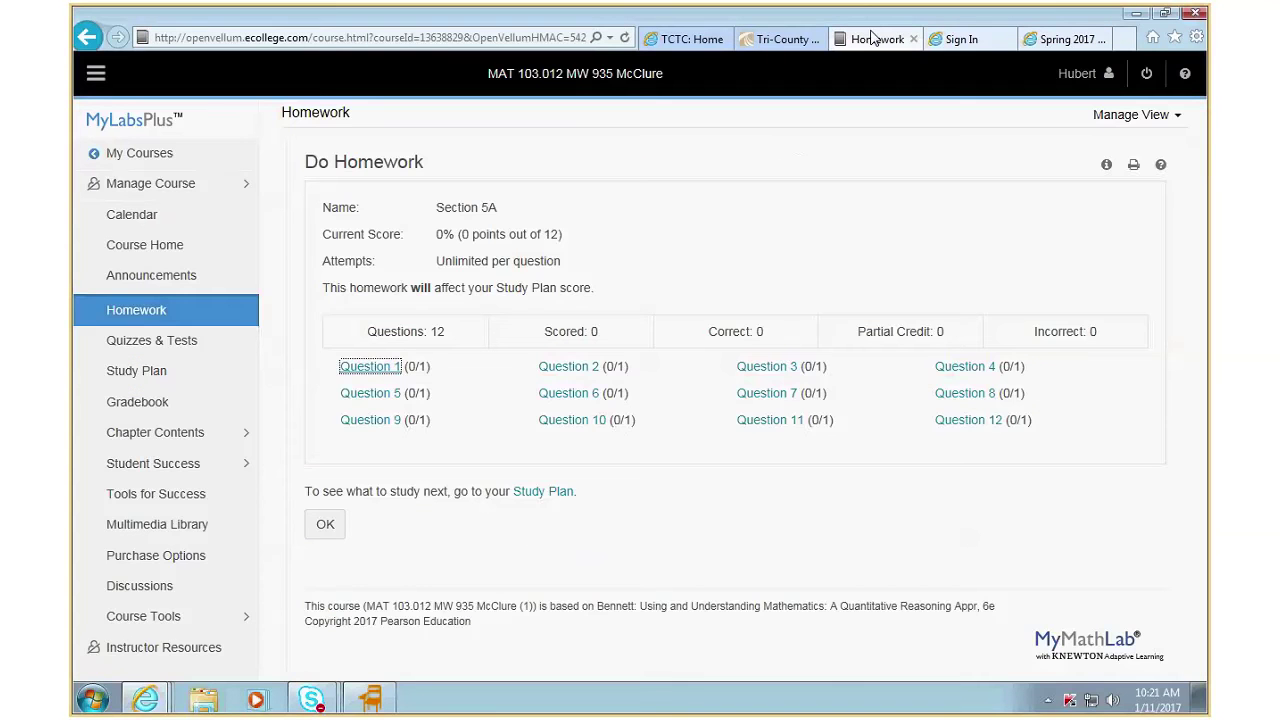
left_click(139, 154)
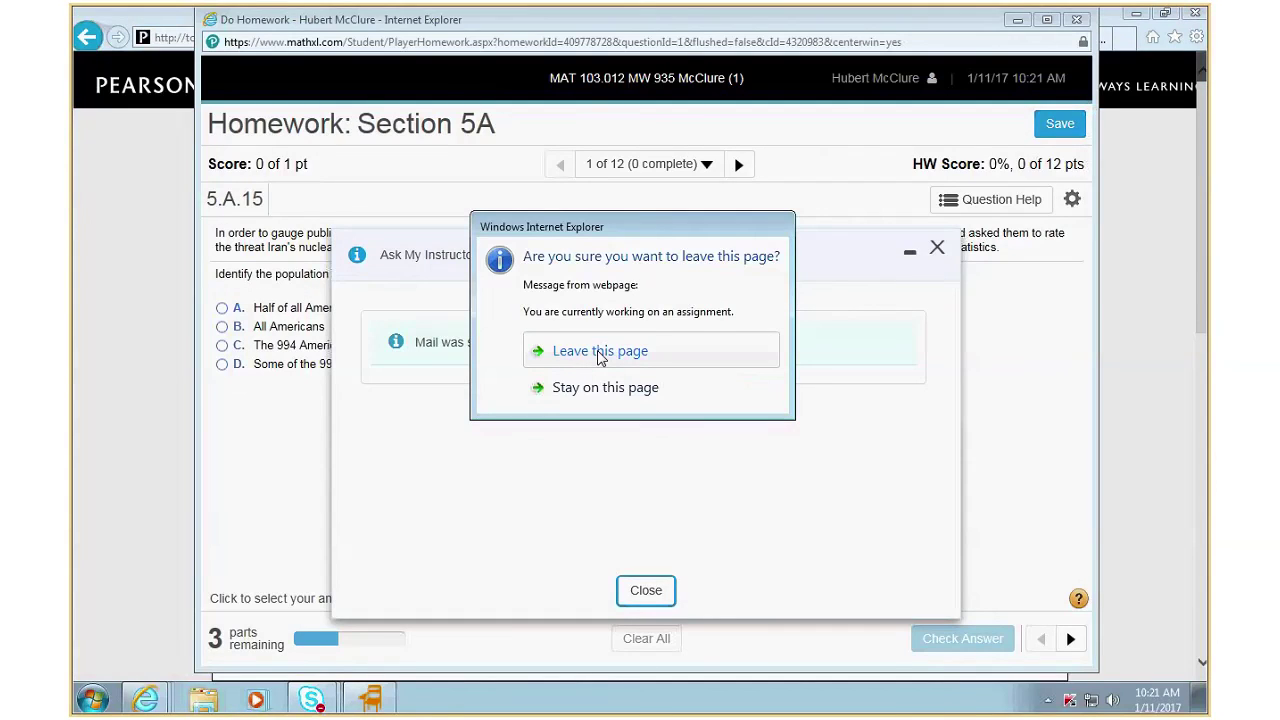
left_click(642, 590)
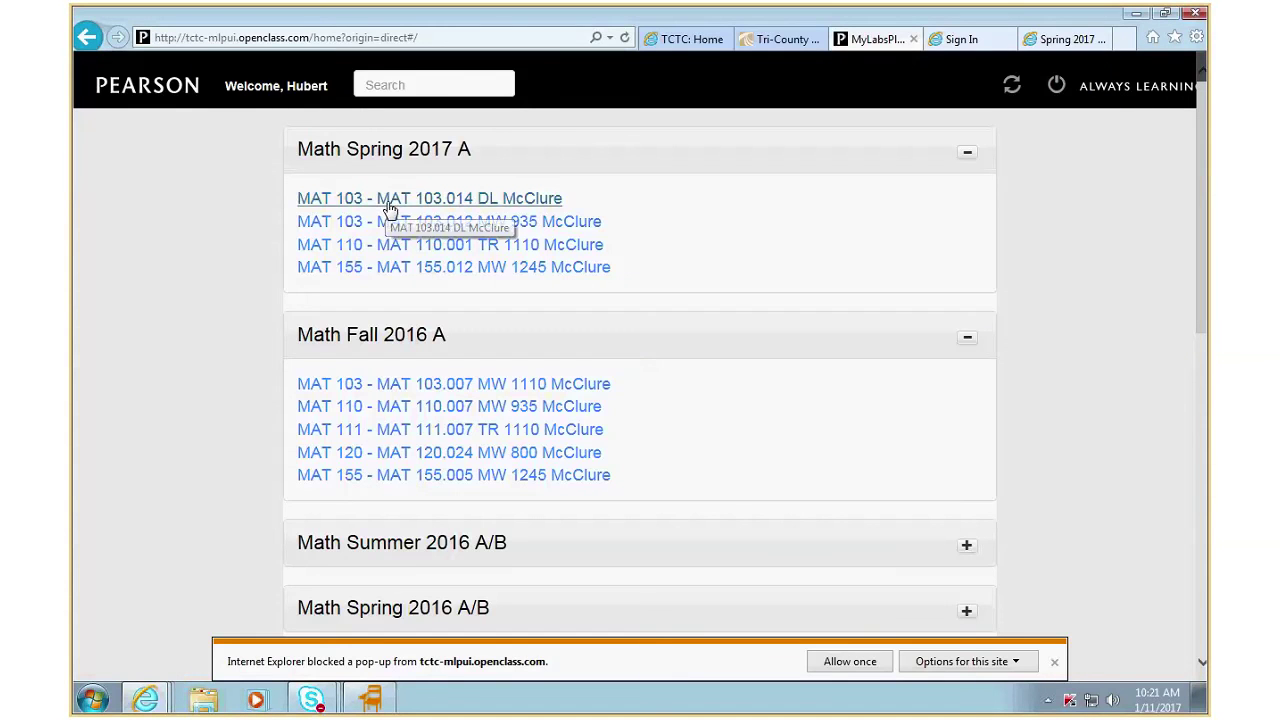
left_click(316, 220)
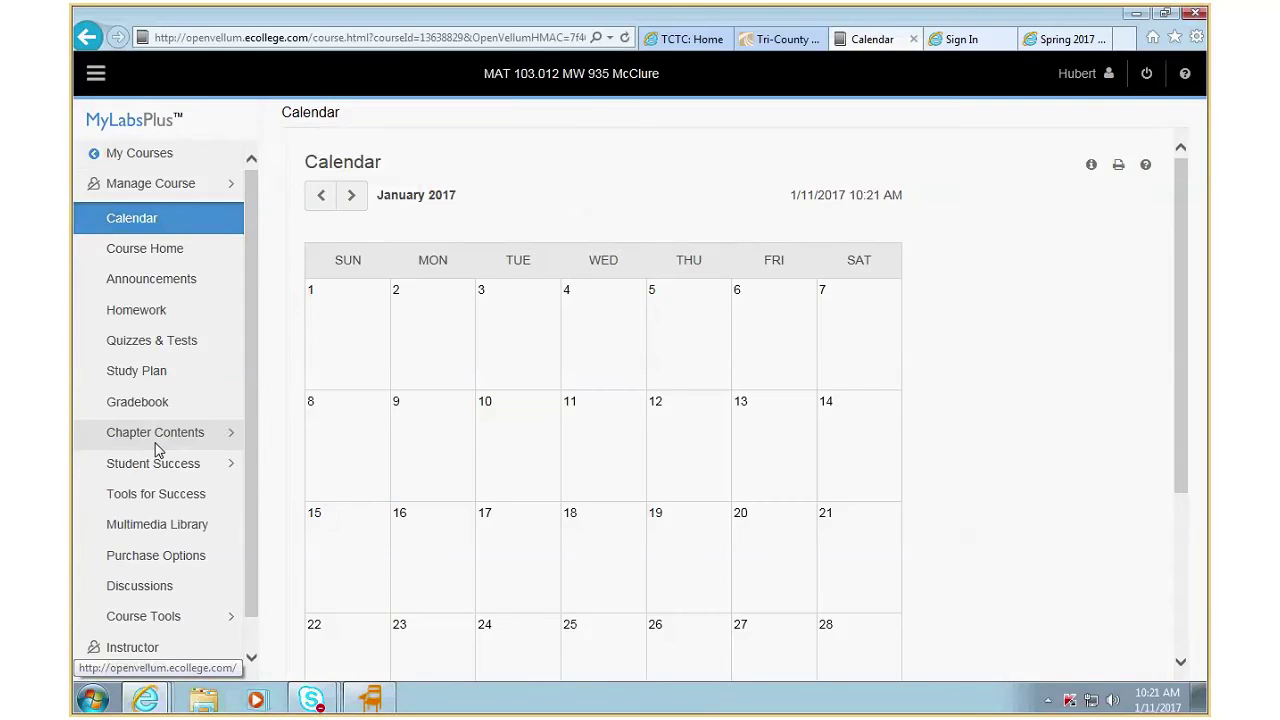
Step: Review the Section 5A homework results in the student Gradebook and return to the results list
left_click(137, 405)
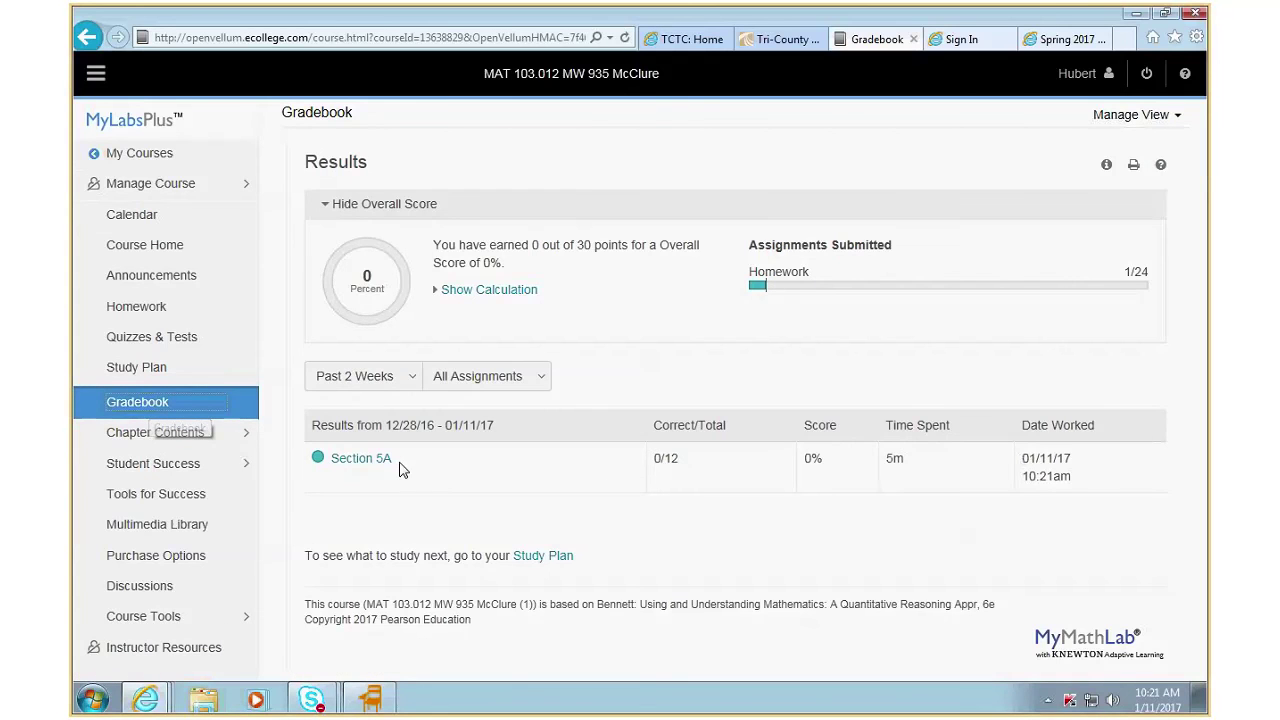
left_click(362, 458)
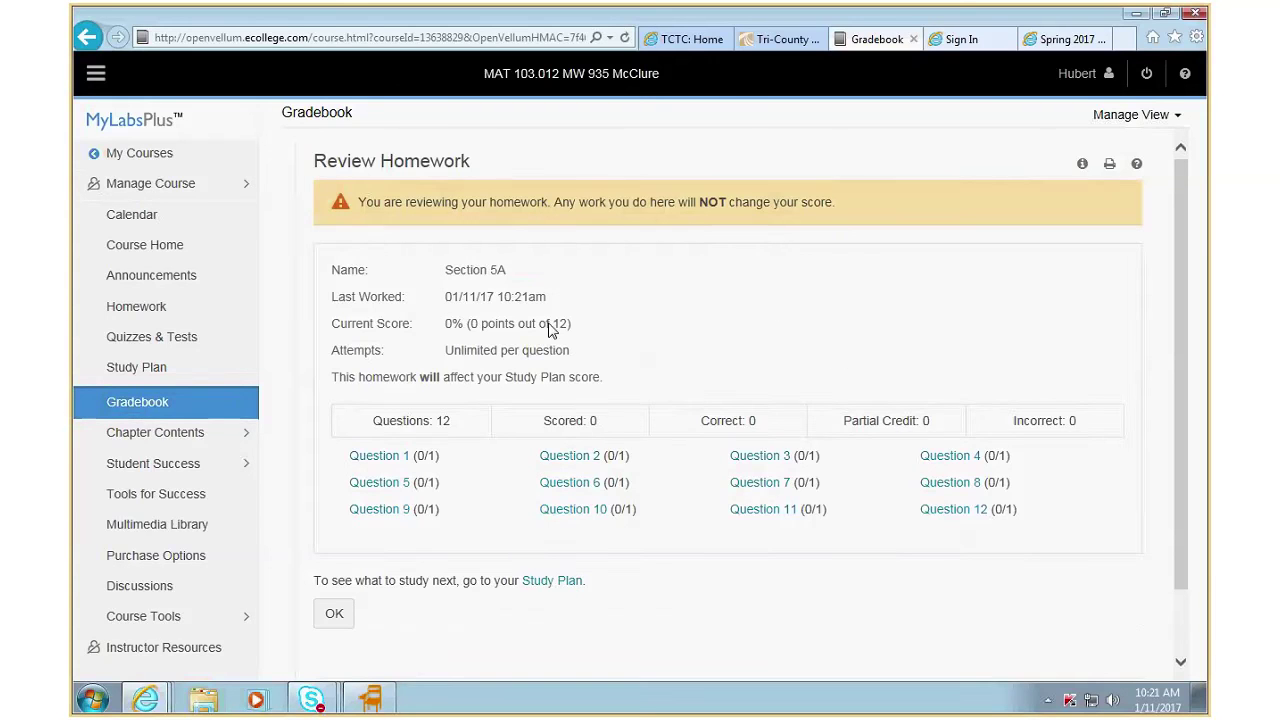
left_click(88, 38)
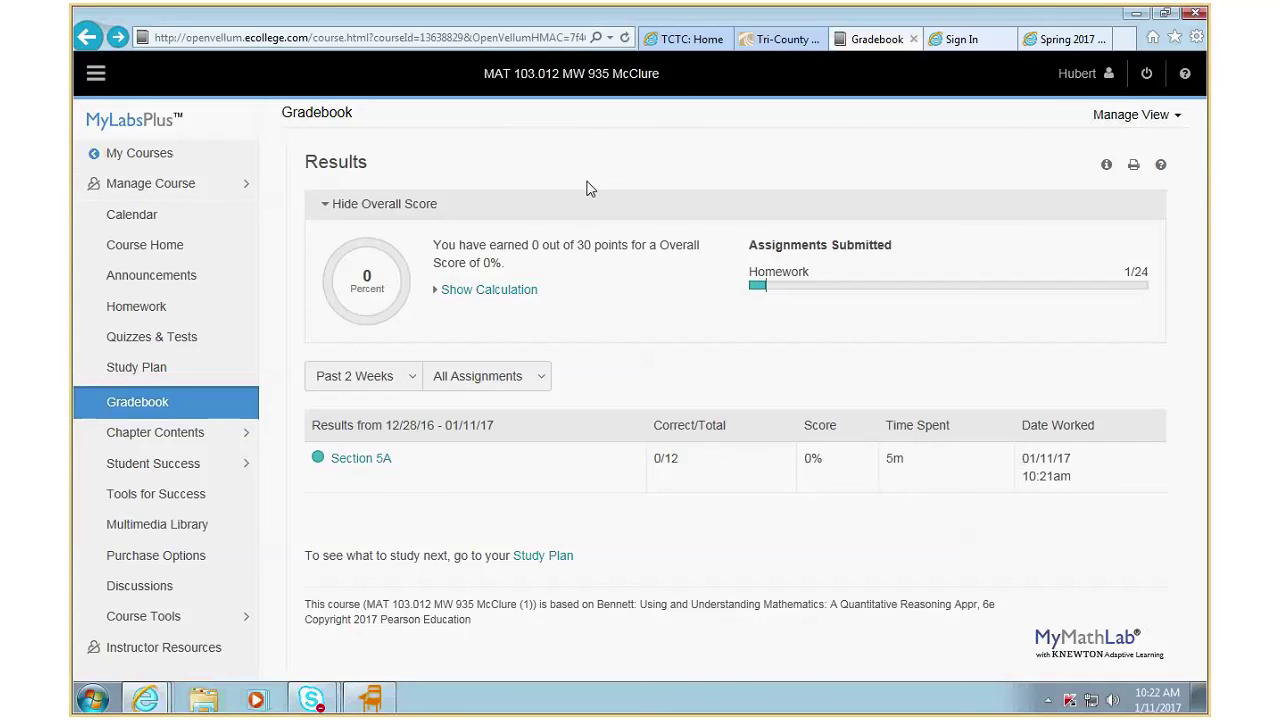
Step: Open the Change Weights page of the instructor Gradebook in Course Tools
left_click(160, 627)
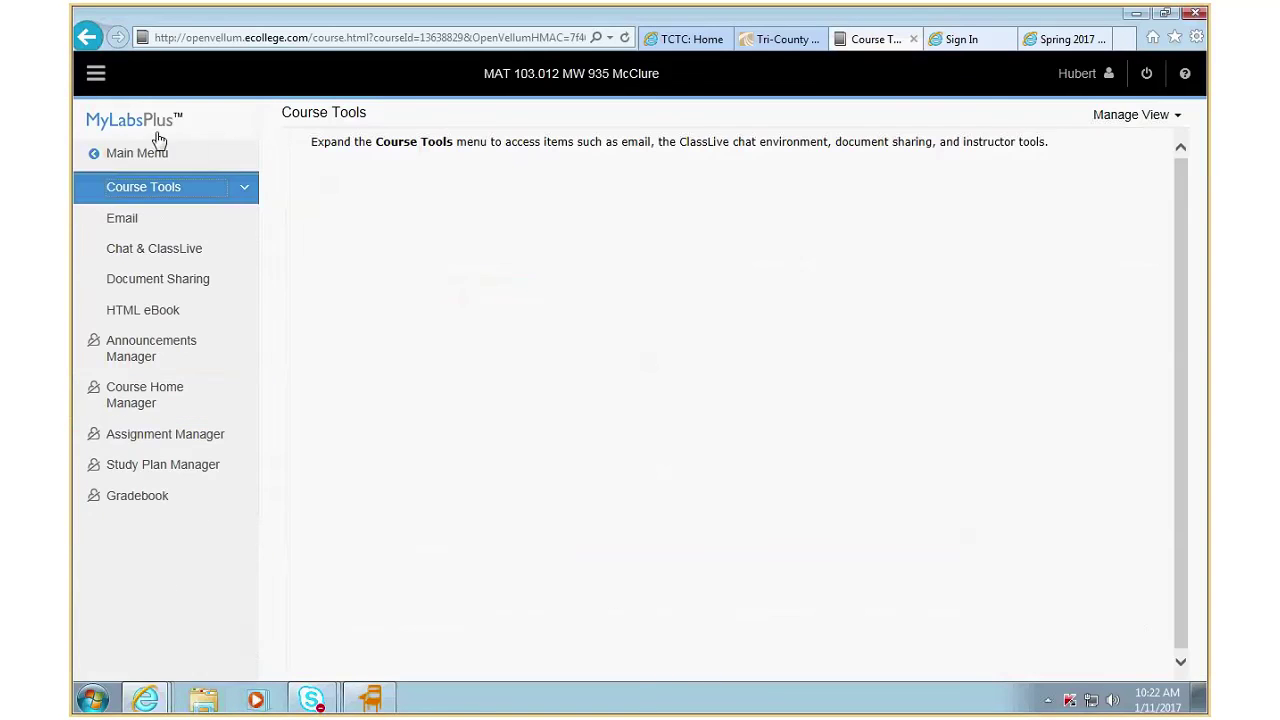
left_click(145, 505)
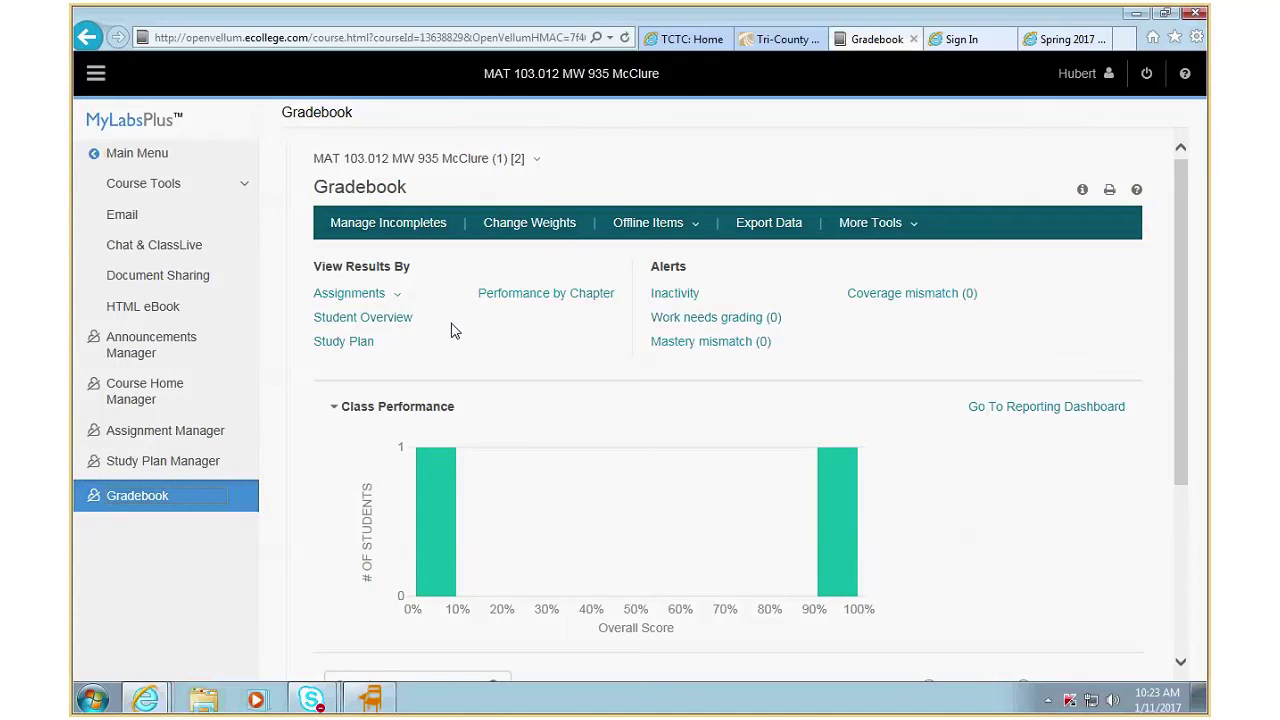
left_click(540, 222)
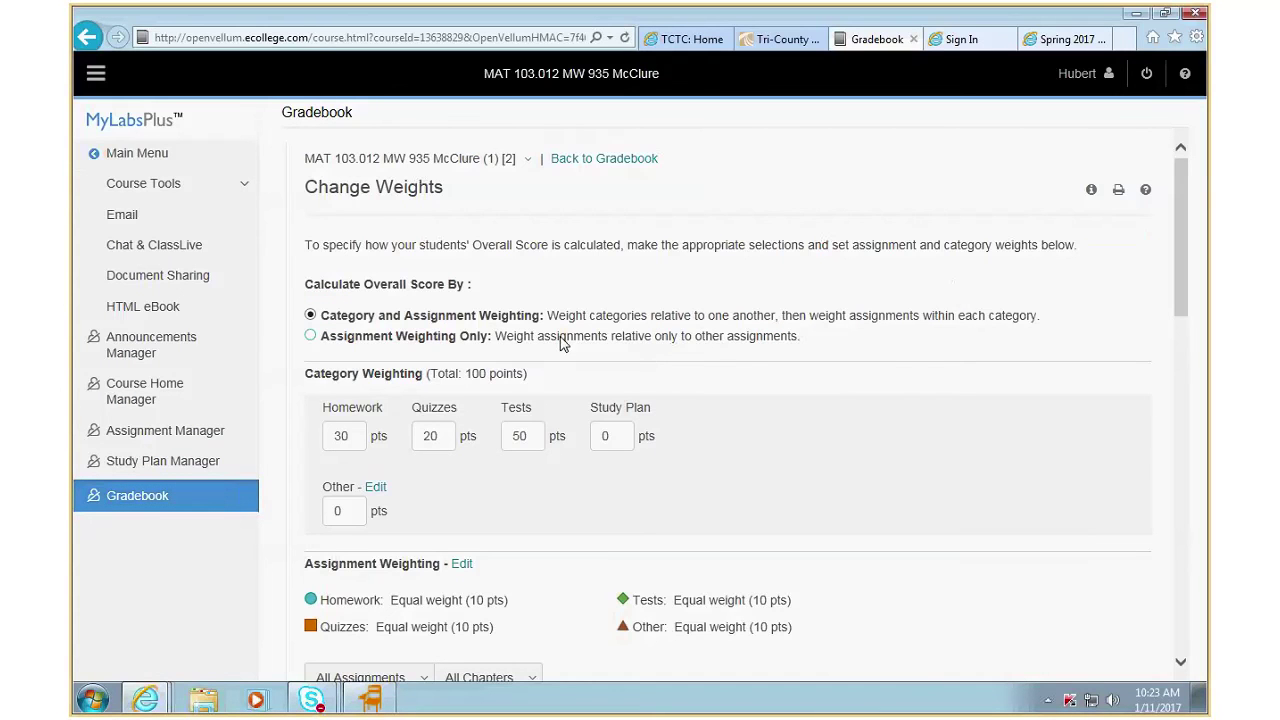
Step: Set the category weights to 20 points for Homework, 0 for Quizzes and 80 for Tests
double_click(353, 437)
type("20")
key("Tab")
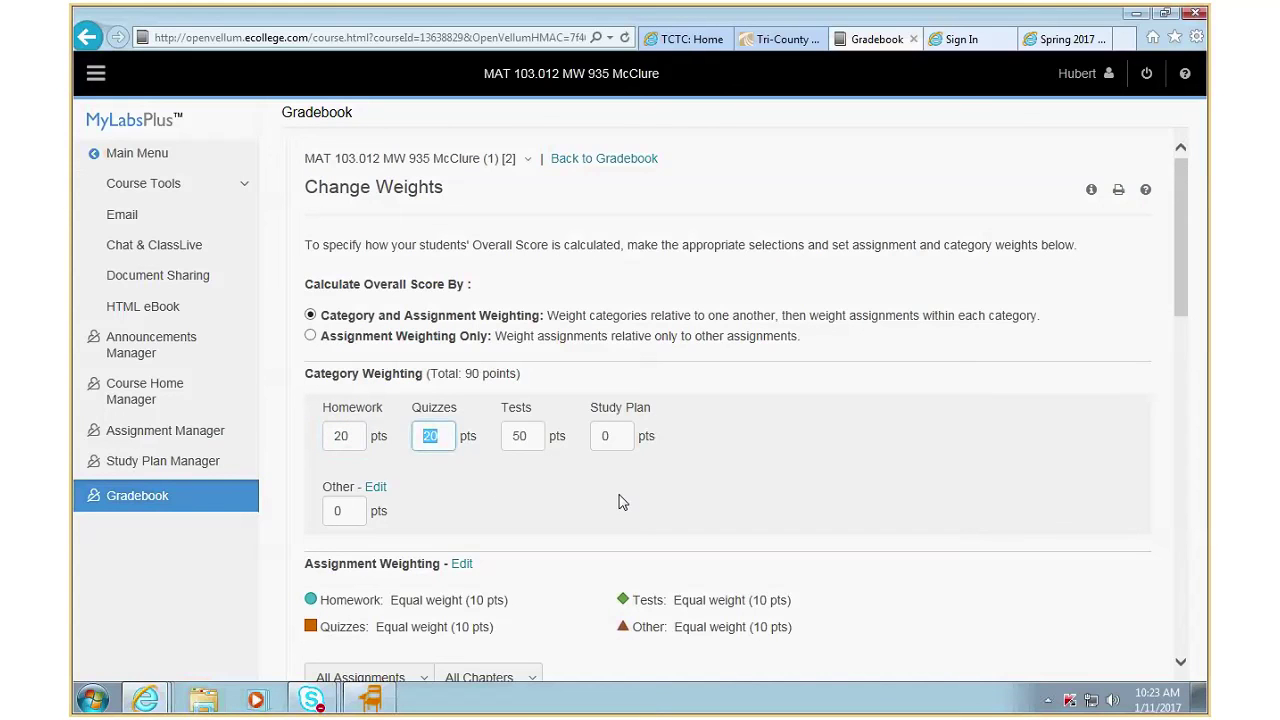
type("0")
key("Tab")
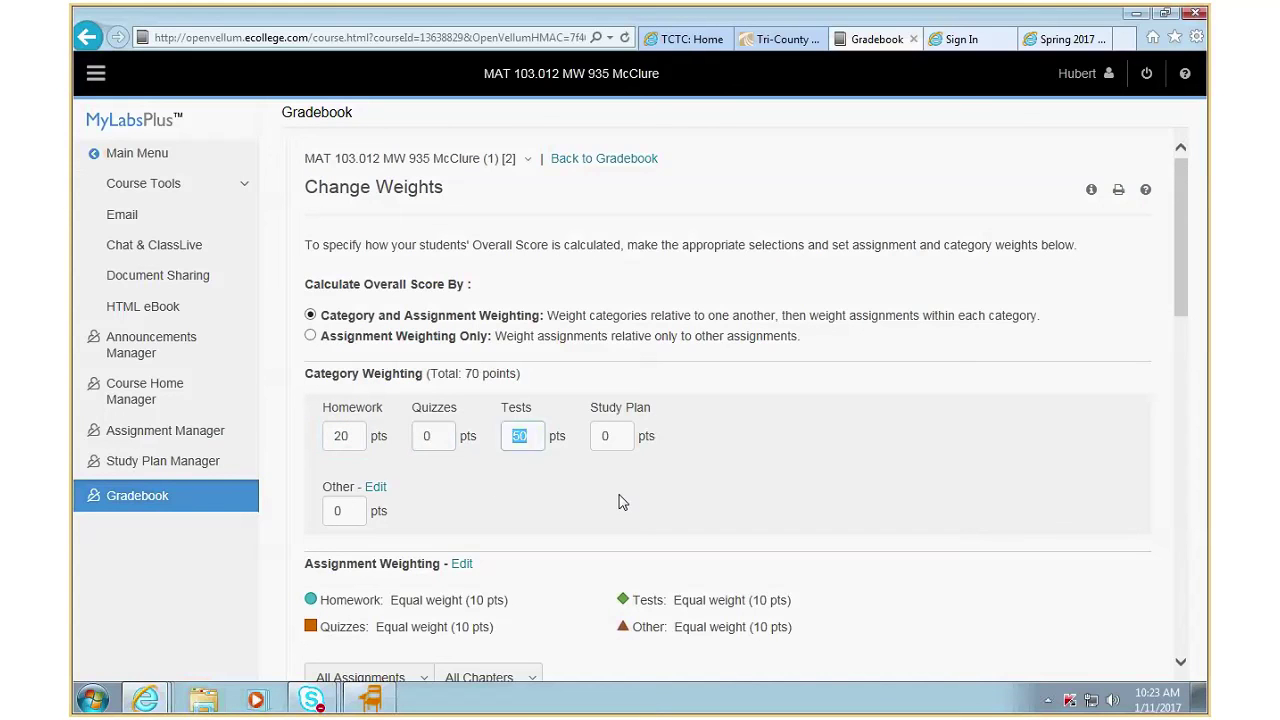
type("6")
key("BackSpace")
type("80")
key("Tab")
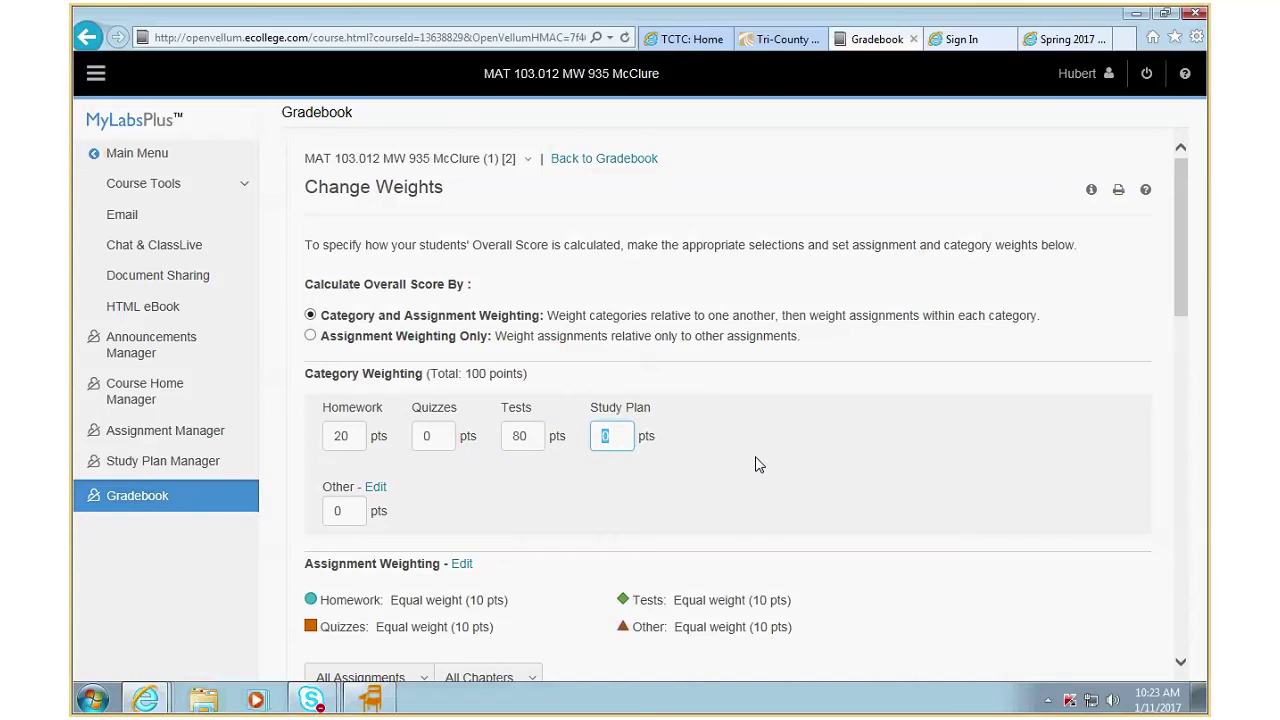
Step: Save the Gradebook category weights and acknowledge the save message, repeating the save once more
scroll(757, 464, "down", 7)
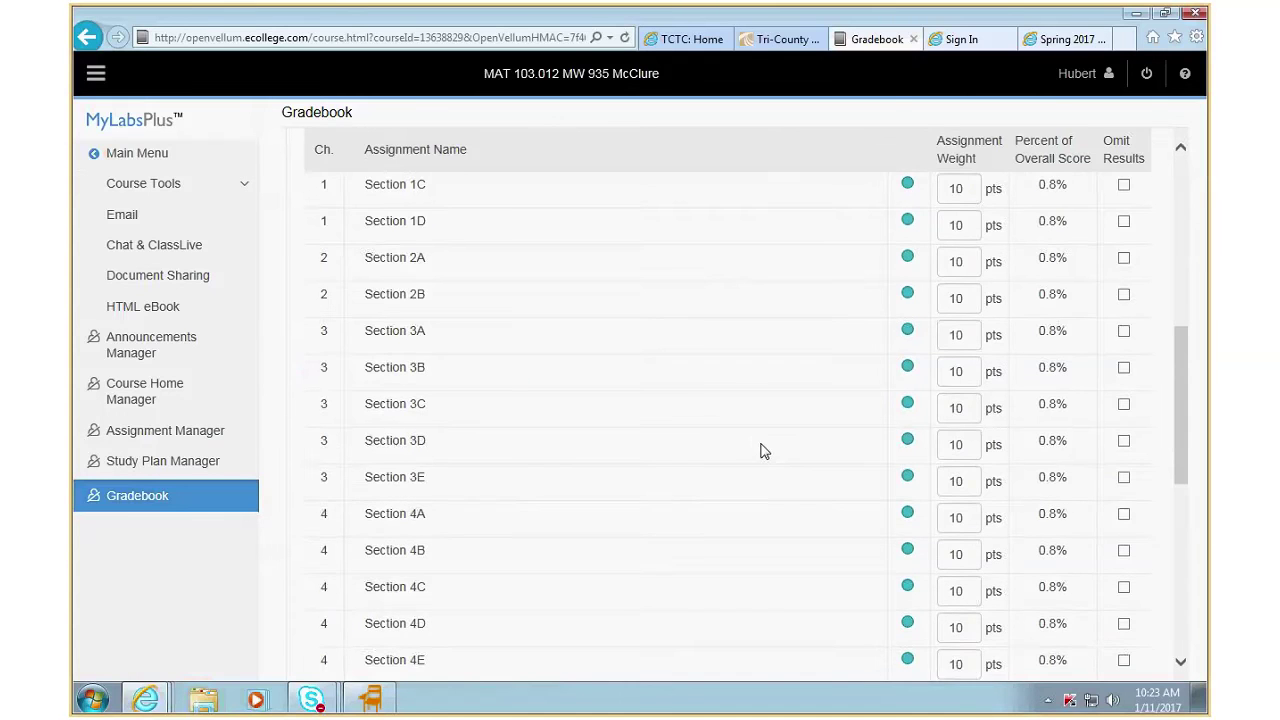
scroll(760, 451, "down", 5)
left_click(350, 566)
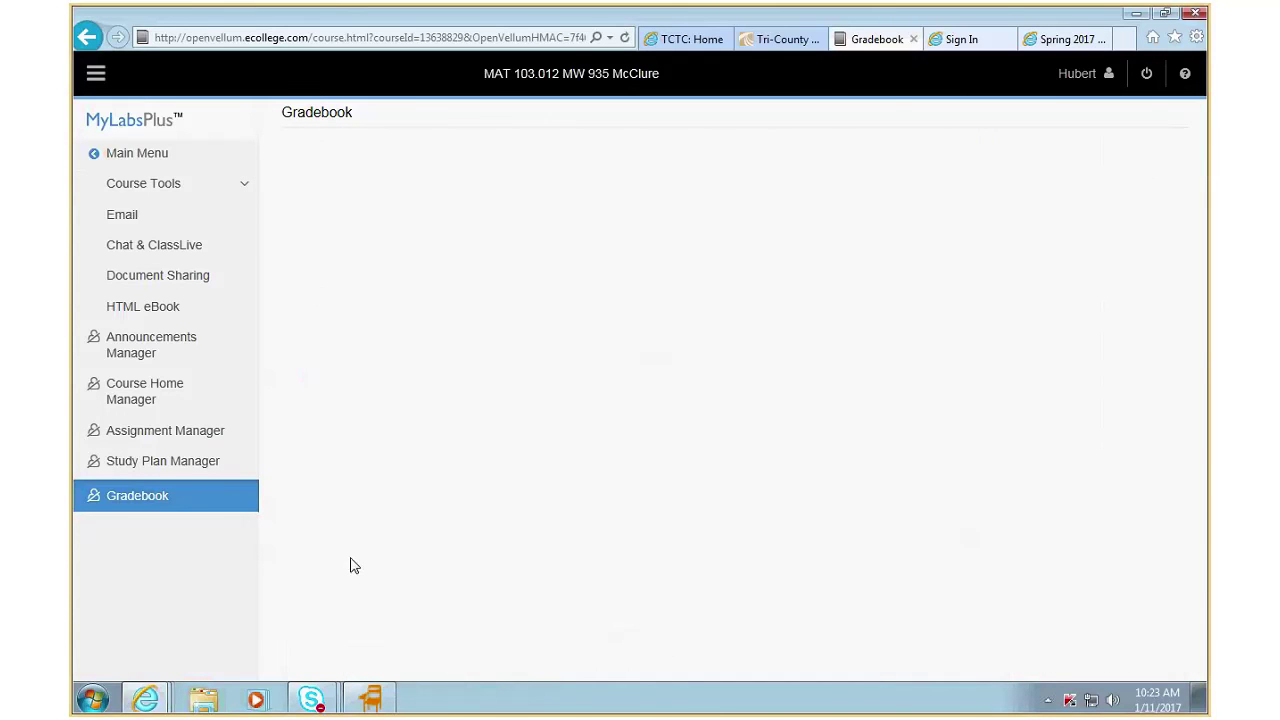
left_click(720, 418)
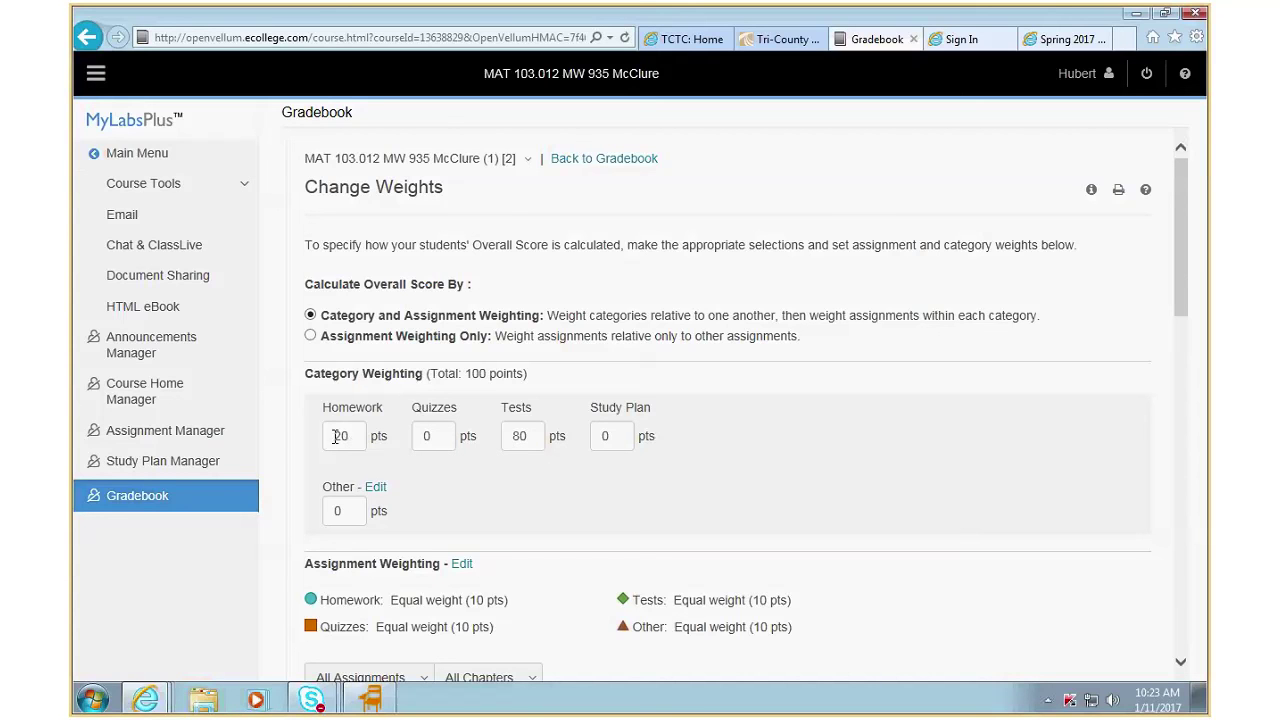
scroll(675, 366, "down", 15)
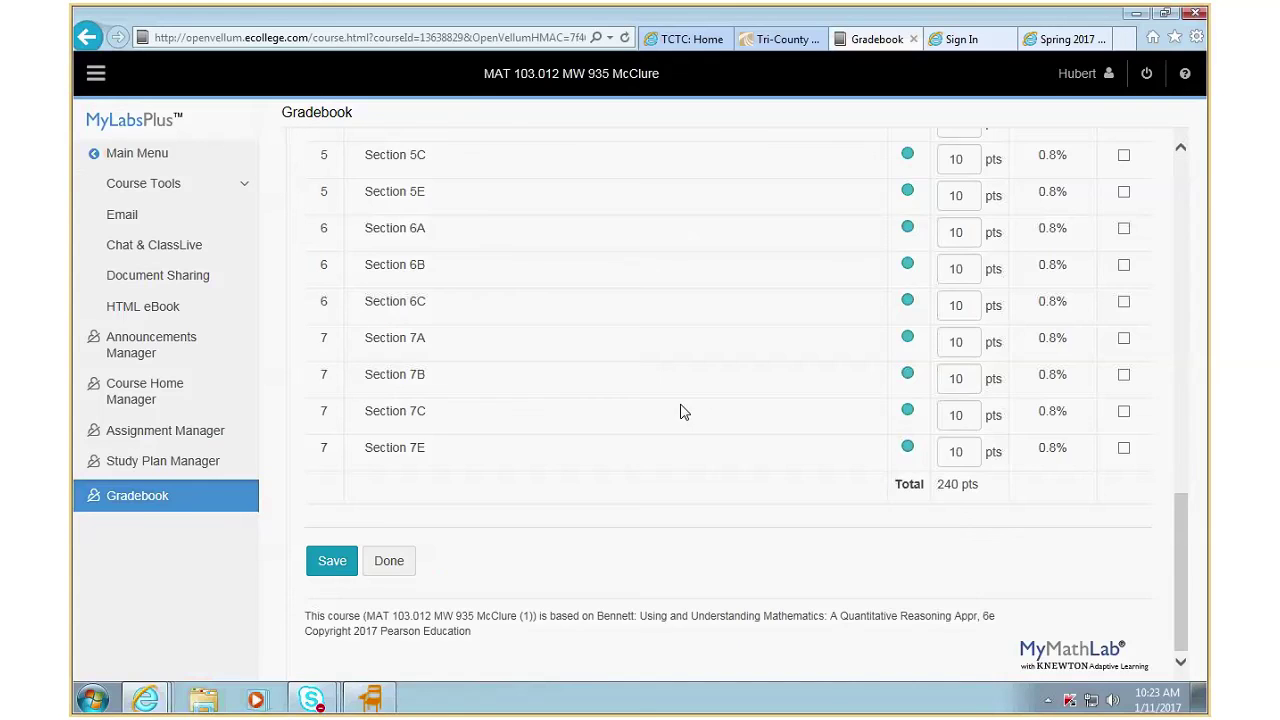
left_click(331, 562)
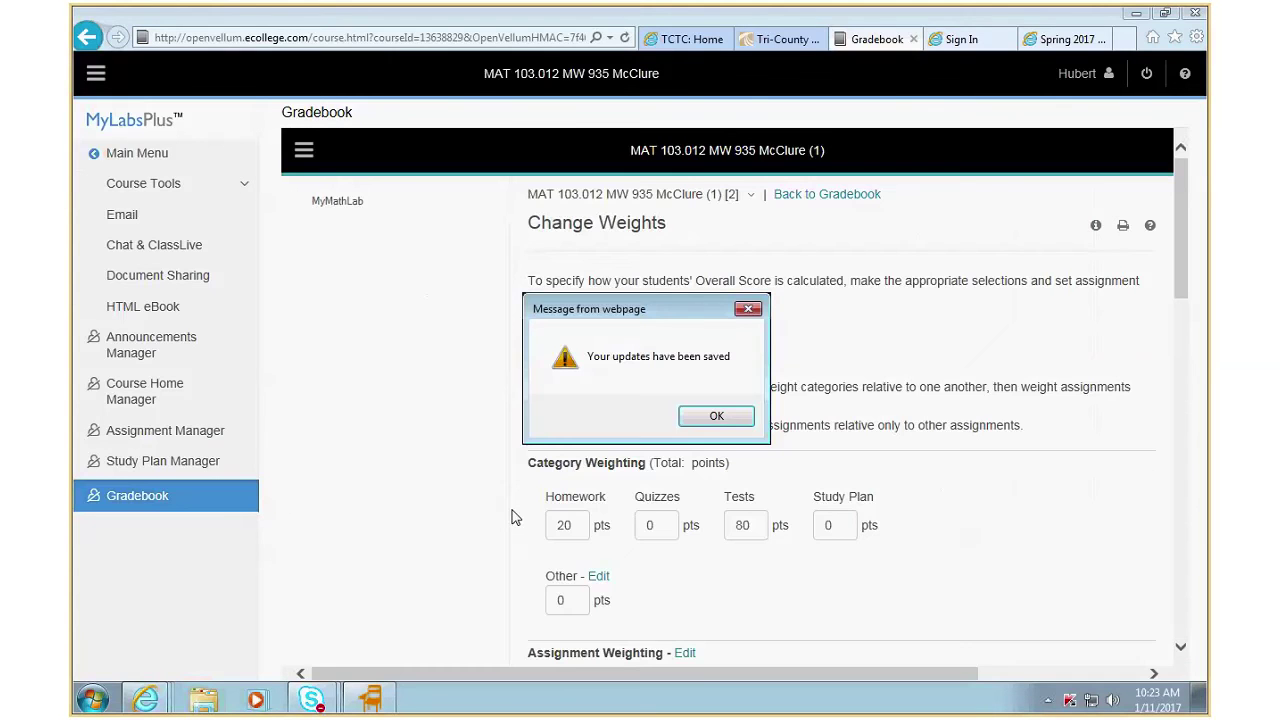
left_click(716, 416)
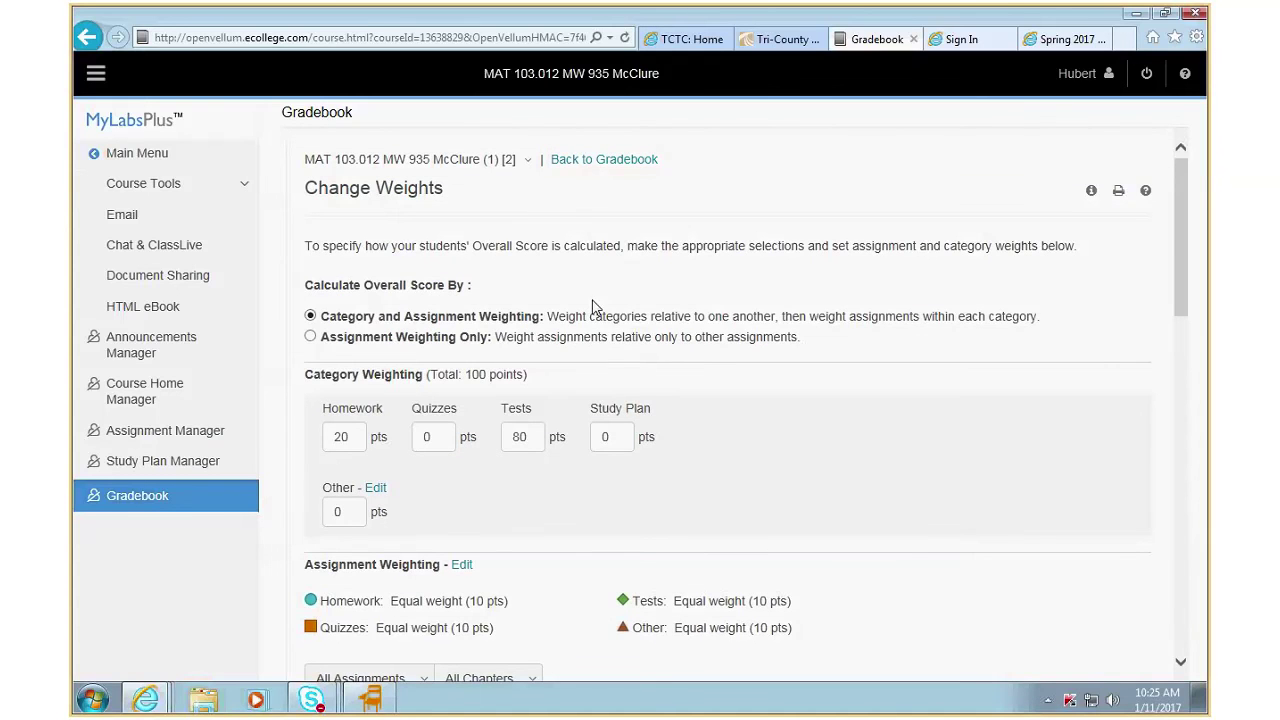
Step: Leave the Change Weights page for the course's main menu and open the Homework assignment list
scroll(600, 320, "down", 3)
scroll(585, 341, "up", 3)
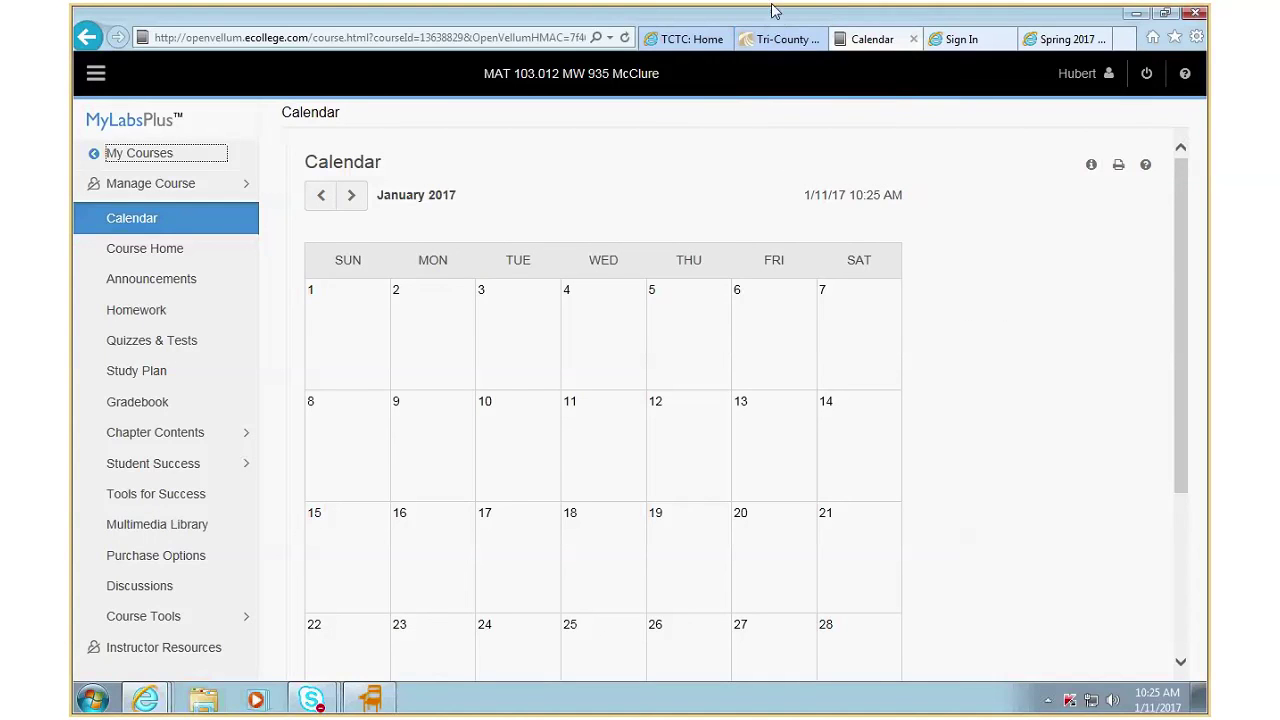
mouse_move(1085, 14)
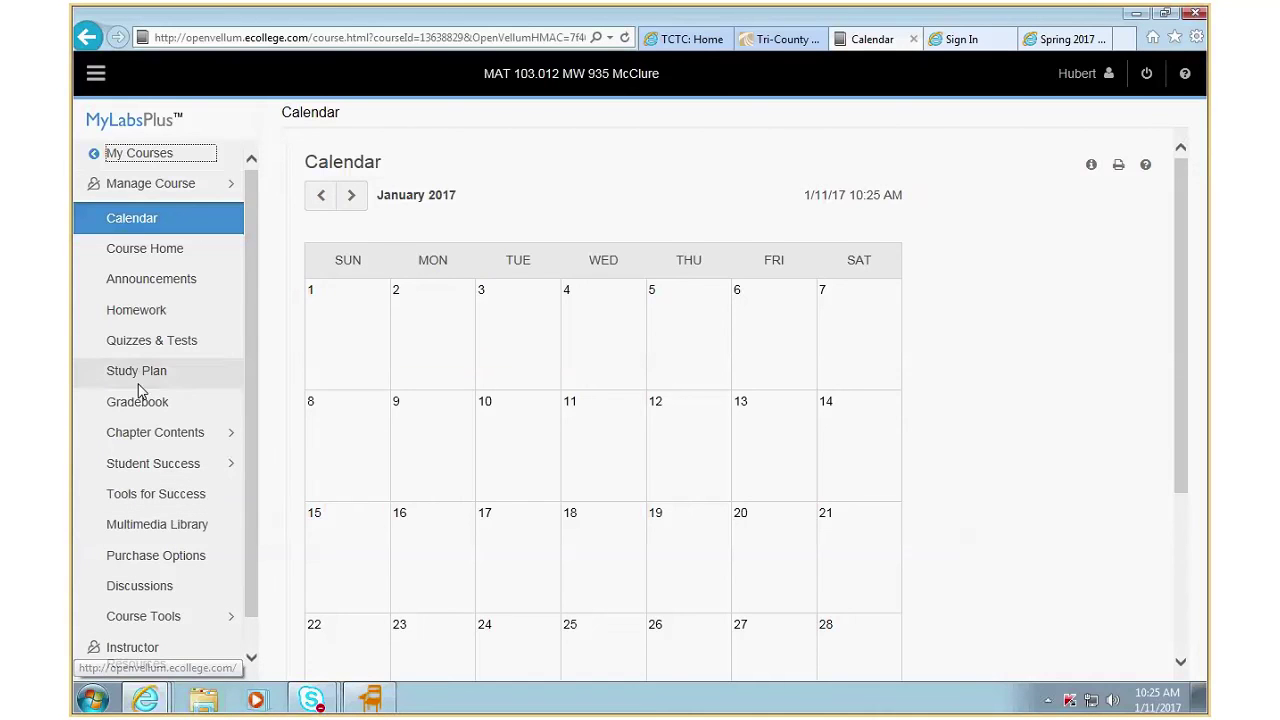
left_click(151, 318)
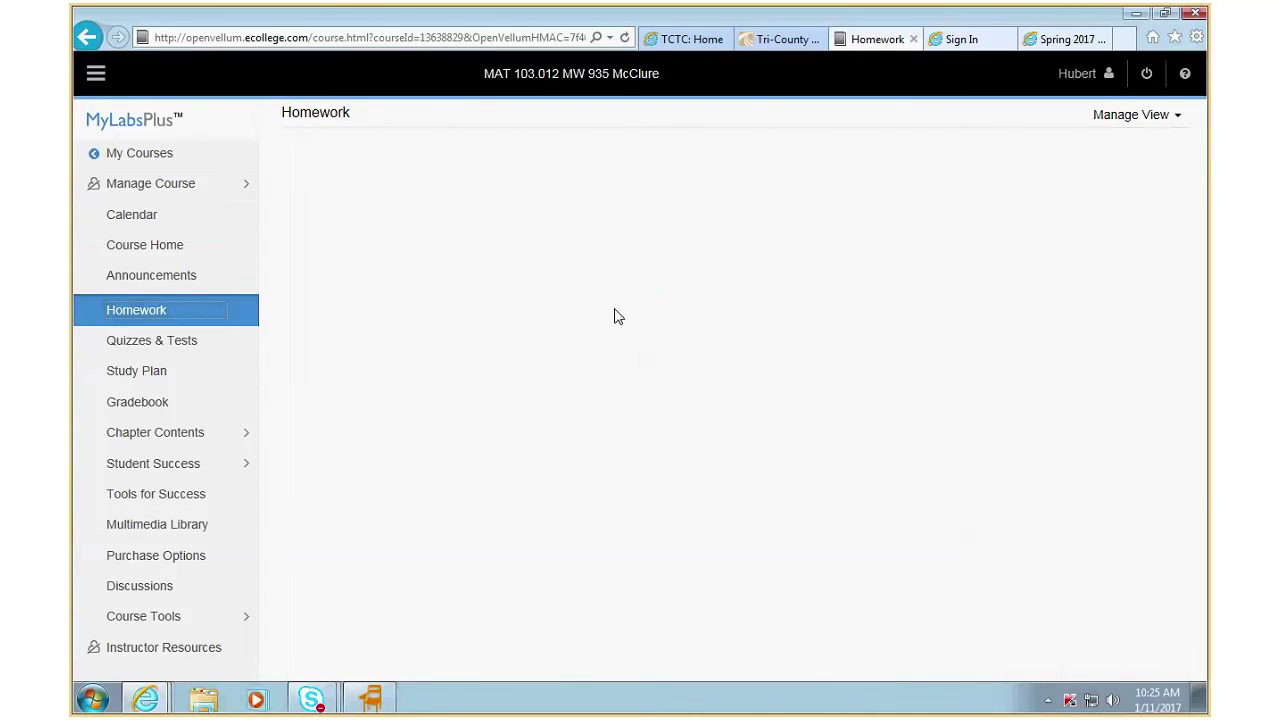
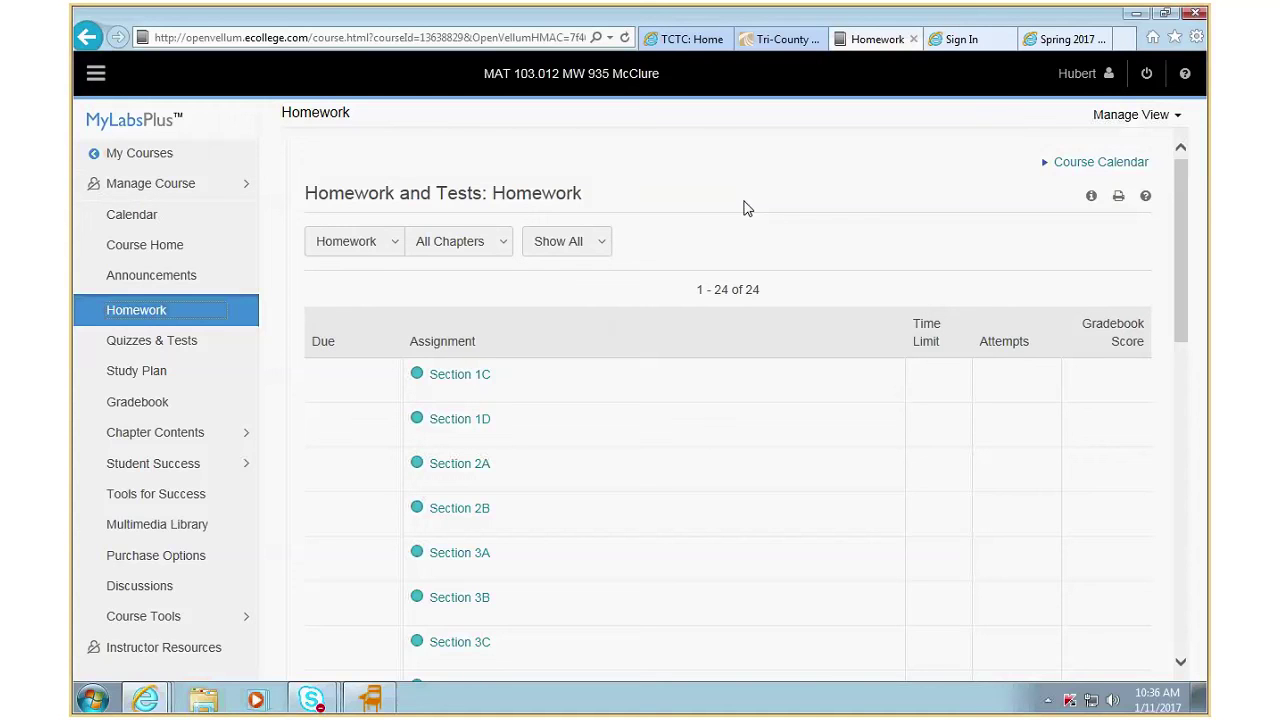
Step: Set the Juno volume to 25 in FrontRow Teacher Edition and switch to the Skype conversation window
left_click(390, 700)
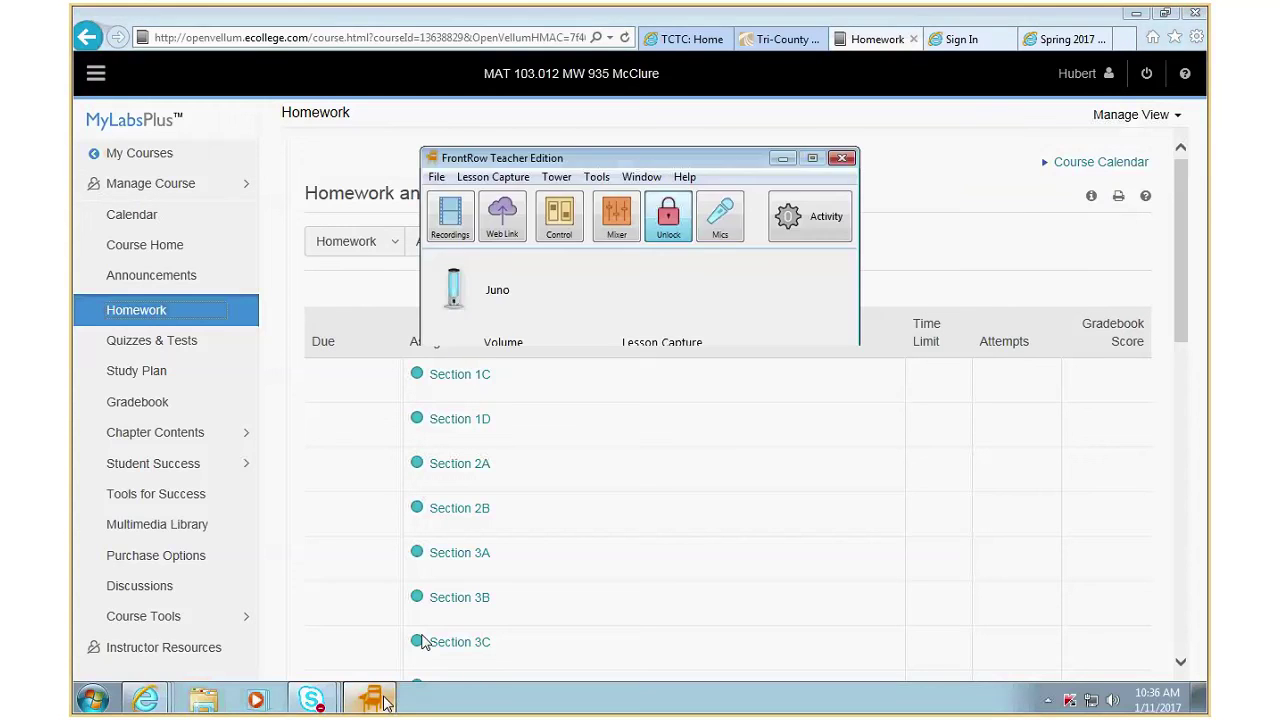
left_click_drag(518, 442, 518, 417)
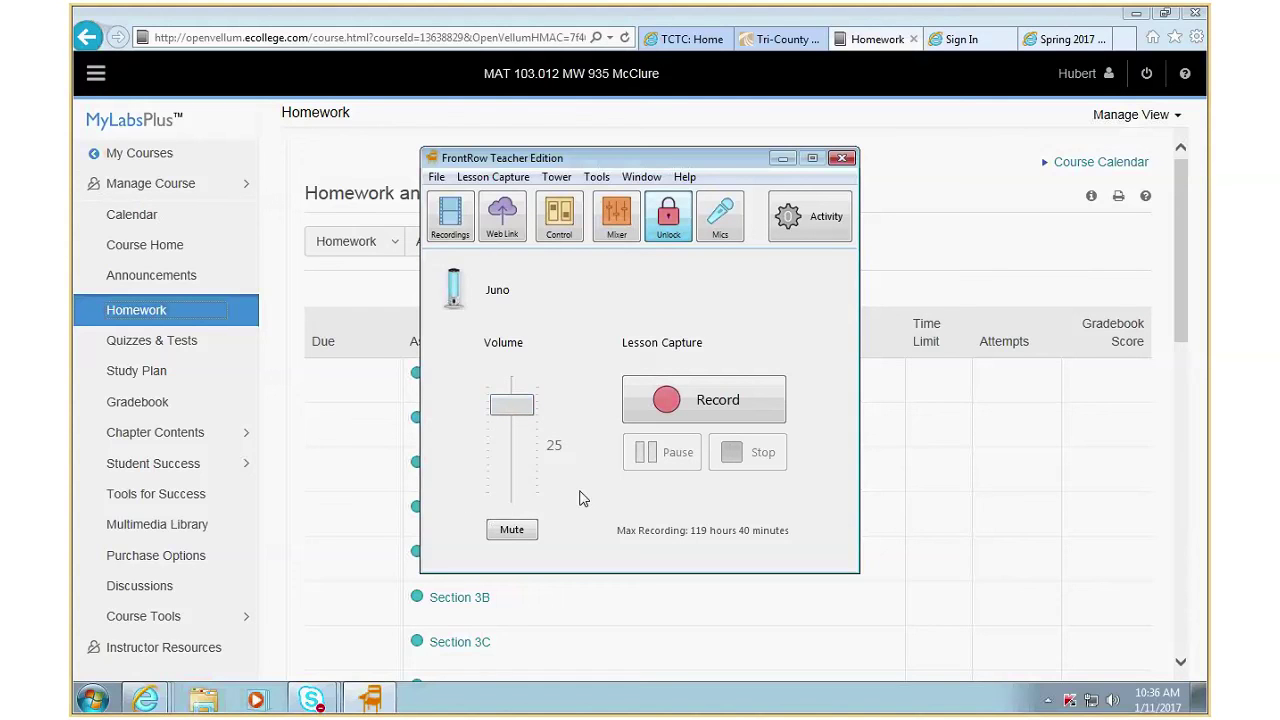
left_click(311, 698)
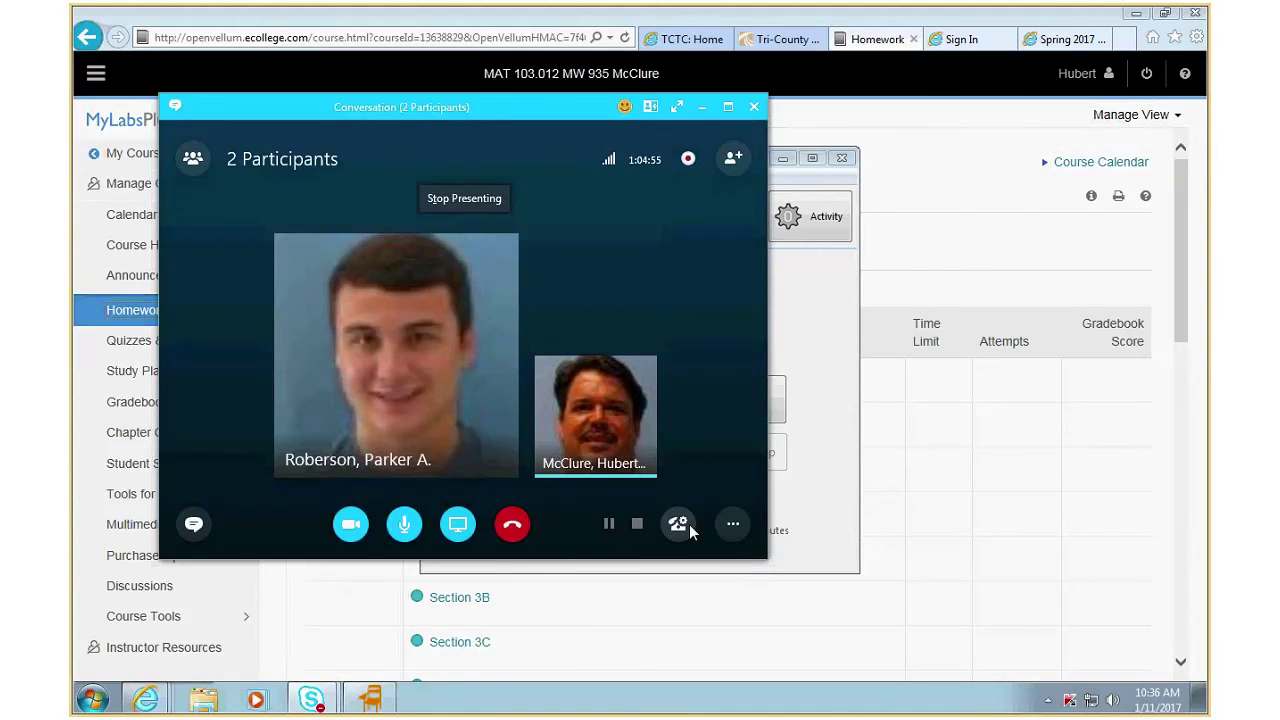